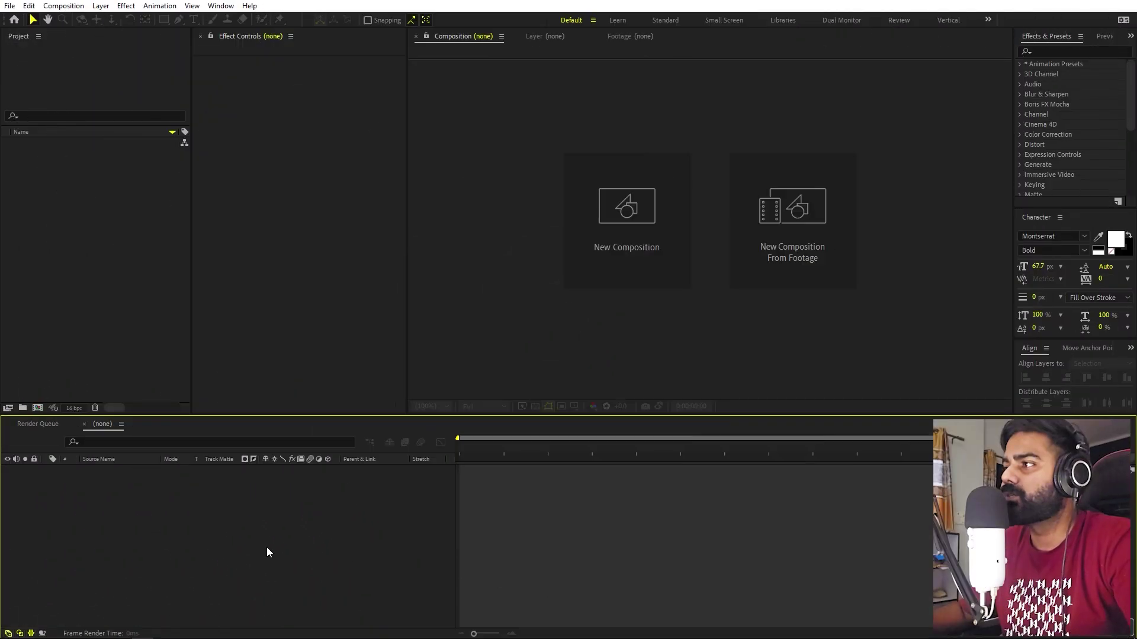
- Create a composition named Main at 1920x1080, 30 fps, with a 10-second duration
{"action": "left_click", "coordinate": [63, 5]}
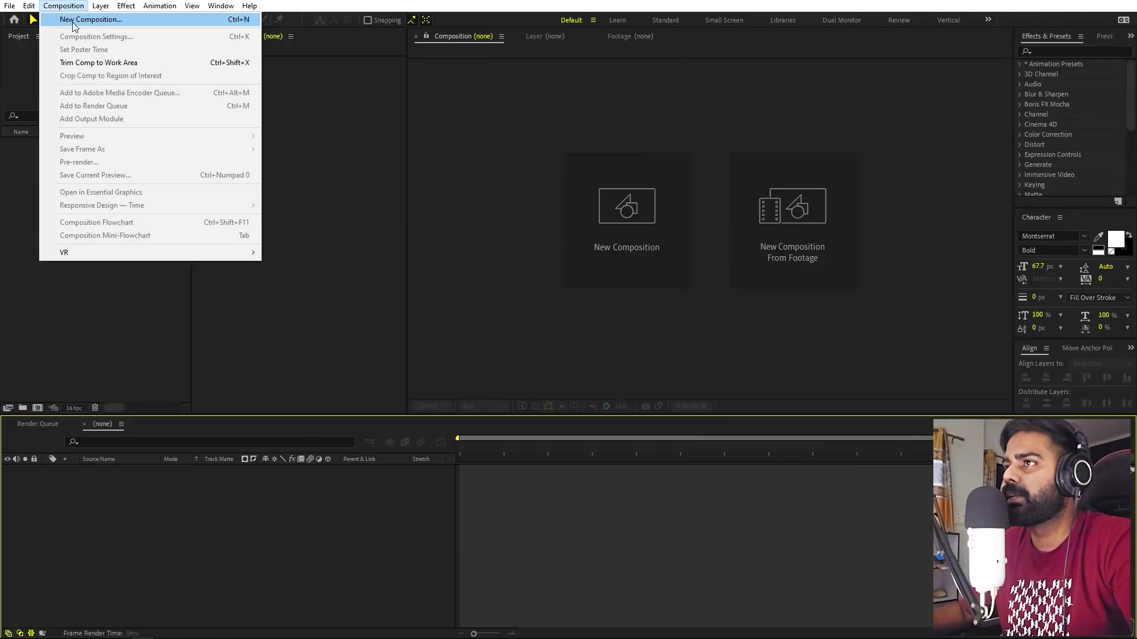
{"action": "left_click", "coordinate": [65, 20]}
{"action": "type", "text": "Main"}
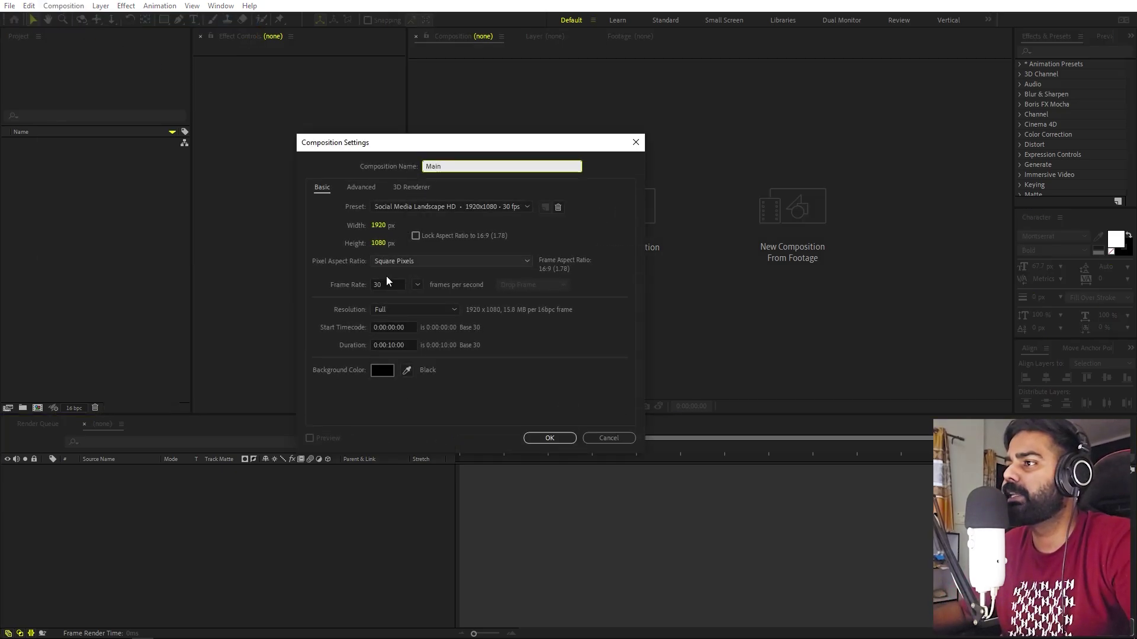
{"action": "left_click", "coordinate": [549, 437]}
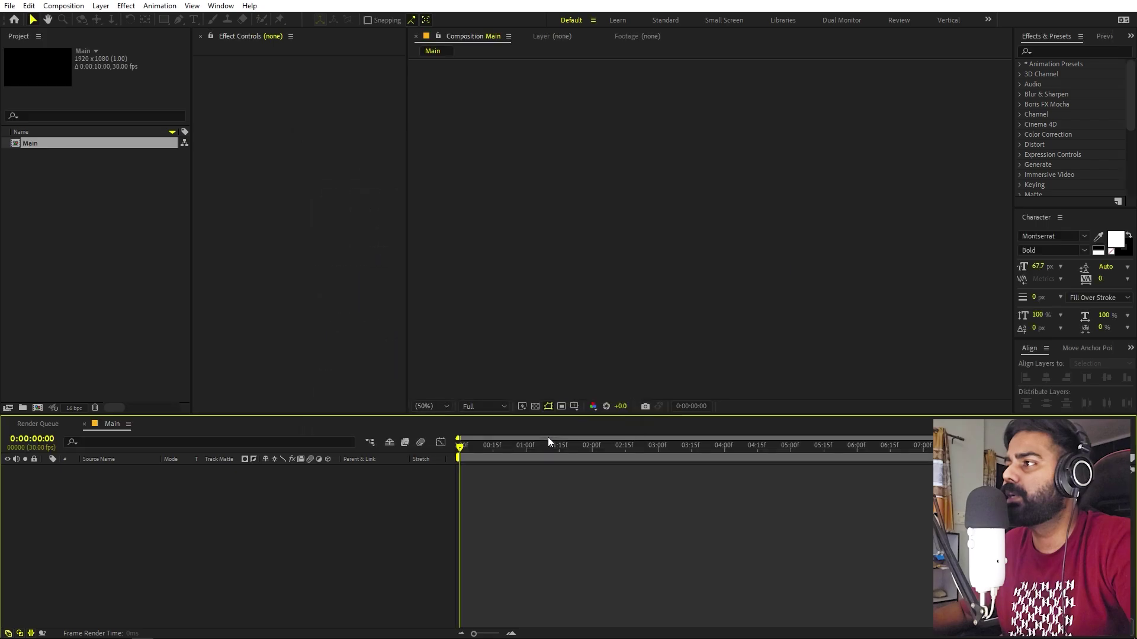
- Add a light gray 1920x1080 solid layer as the background of the Main composition
{"action": "right_click", "coordinate": [187, 567]}
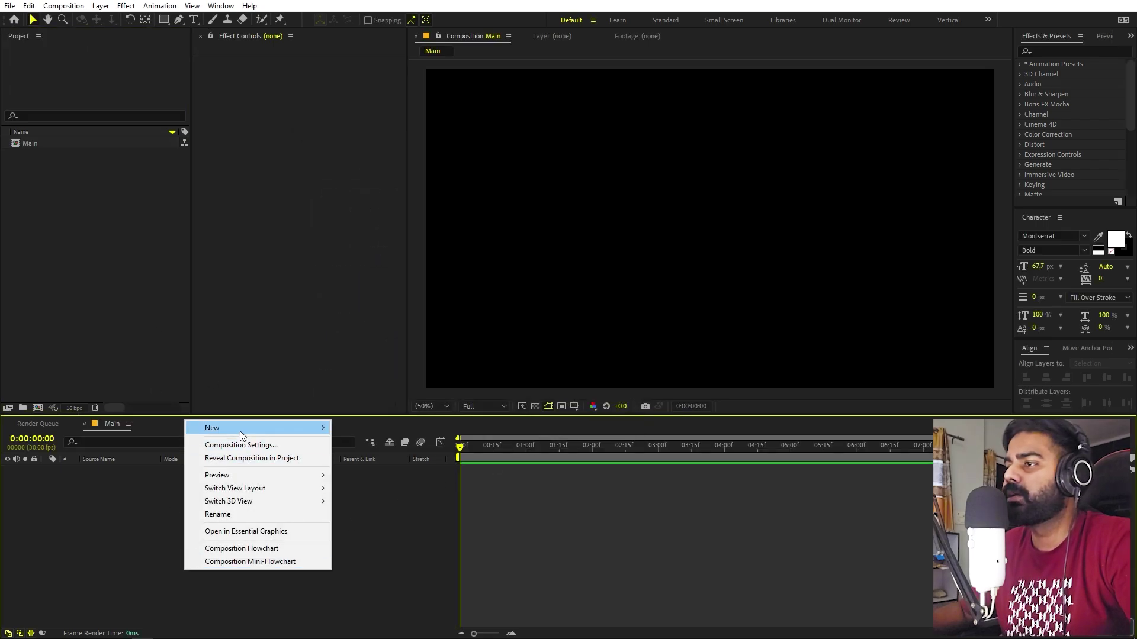
{"action": "mouse_move", "coordinate": [240, 429]}
{"action": "left_click", "coordinate": [358, 458]}
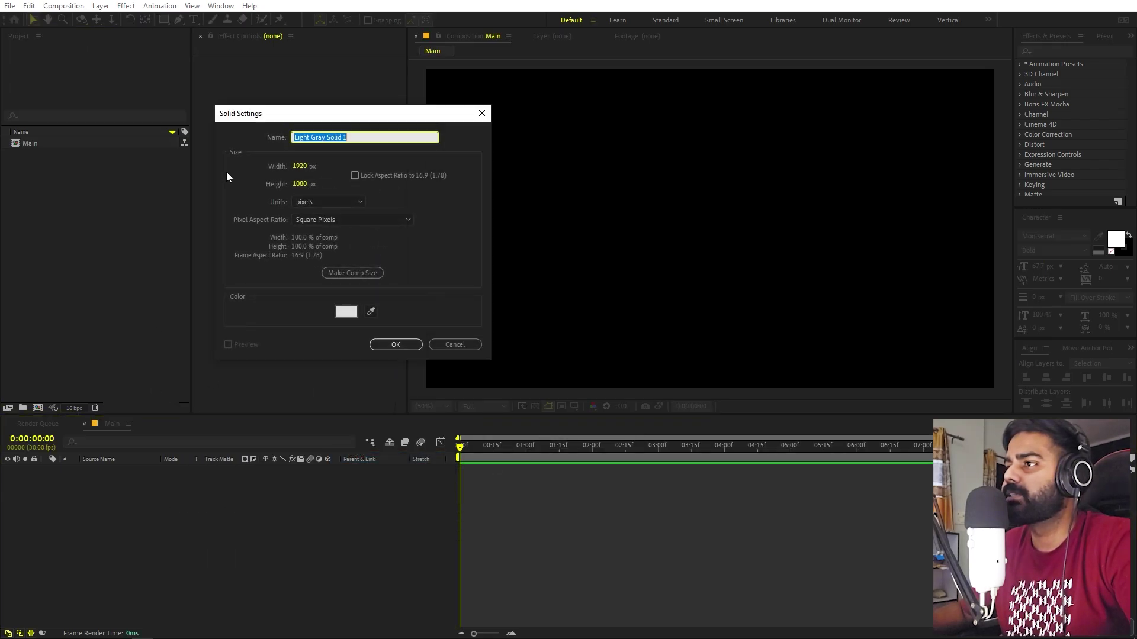
{"action": "left_click", "coordinate": [347, 312]}
{"action": "left_click_drag", "start_coordinate": [51, 252], "coordinate": [46, 248]}
{"action": "left_click", "coordinate": [309, 232]}
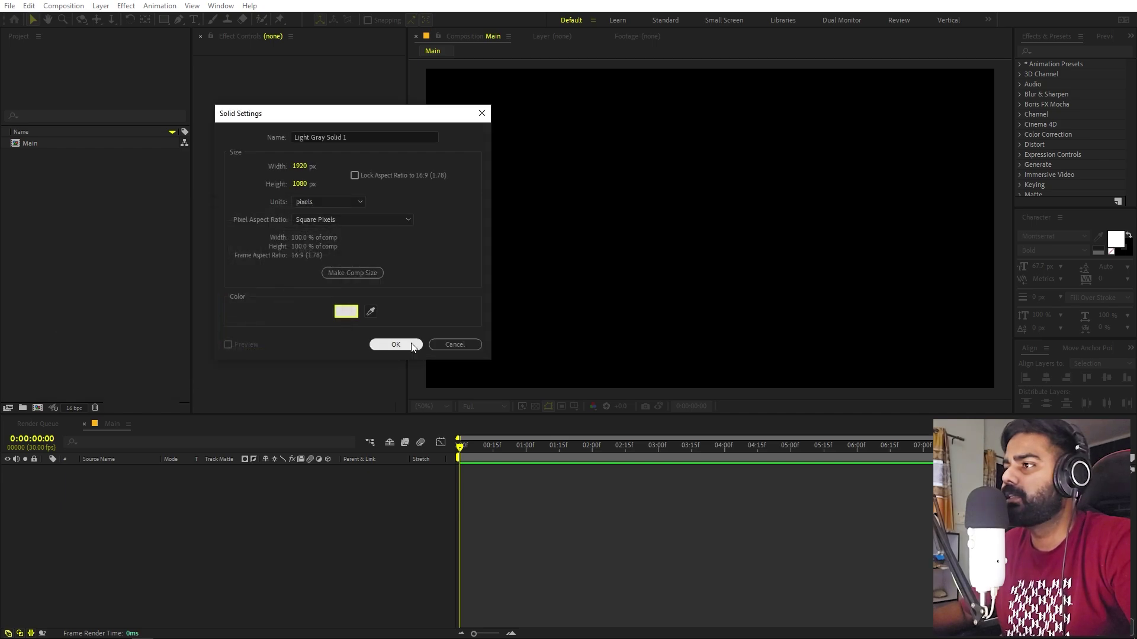
{"action": "left_click", "coordinate": [395, 344]}
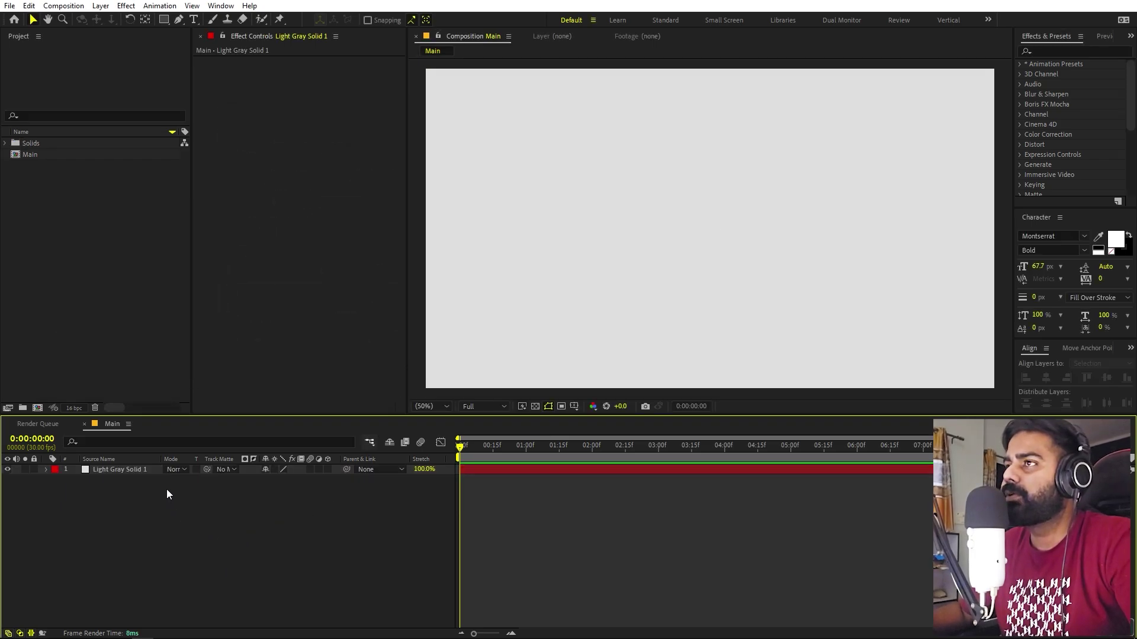
- Draw a rounded square shape about 238 px wide near the middle of the composition on its own layer
{"action": "left_click", "coordinate": [164, 20]}
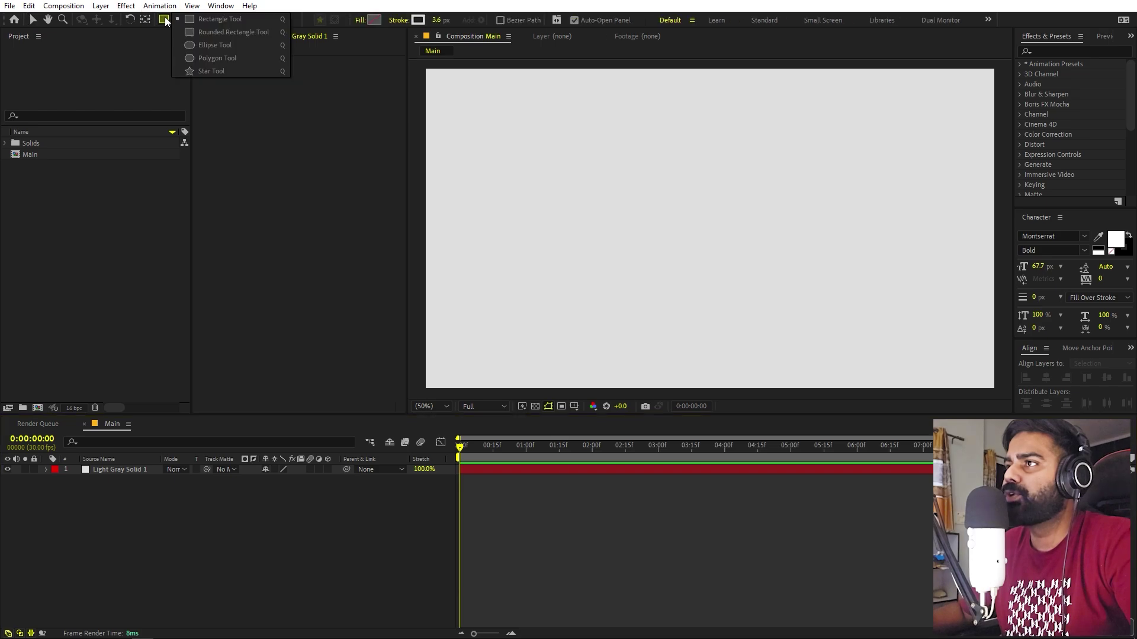
{"action": "left_click", "coordinate": [217, 34]}
{"action": "left_click_drag", "start_coordinate": [657, 167], "coordinate": [711, 237]}
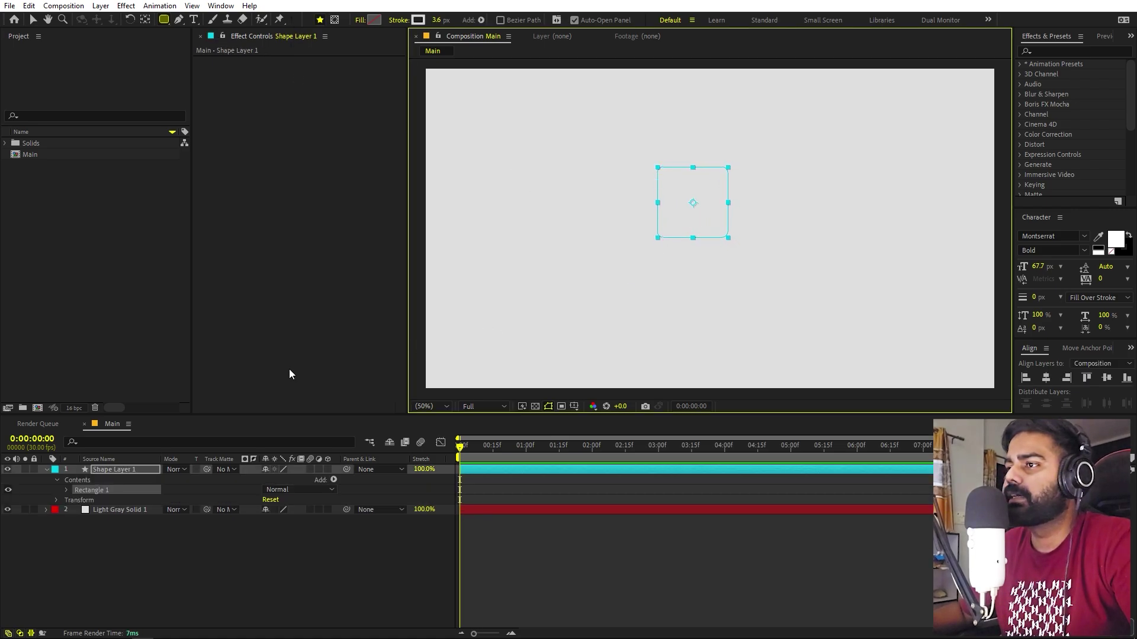
- Set the rounded square's fill color to near-black 141414 and its stroke width to 0 px
{"action": "left_click", "coordinate": [67, 489]}
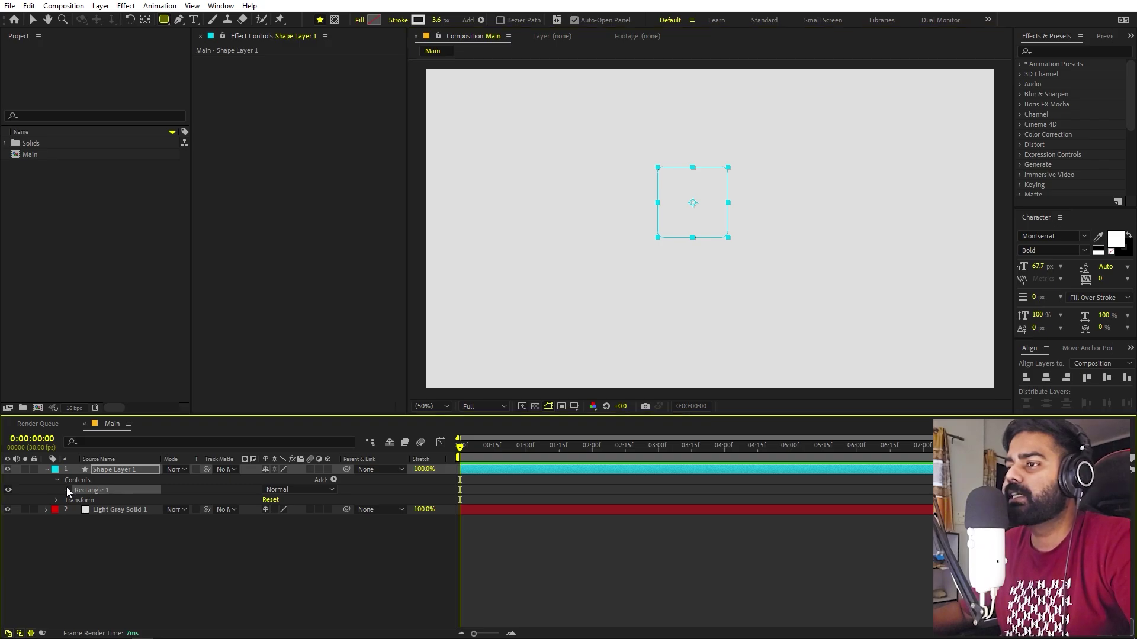
{"action": "left_click", "coordinate": [373, 19]}
{"action": "mouse_move", "coordinate": [86, 336]}
{"action": "left_mouse_down"}
{"action": "mouse_move", "coordinate": [40, 378]}
{"action": "mouse_move", "coordinate": [32, 368]}
{"action": "left_mouse_up"}
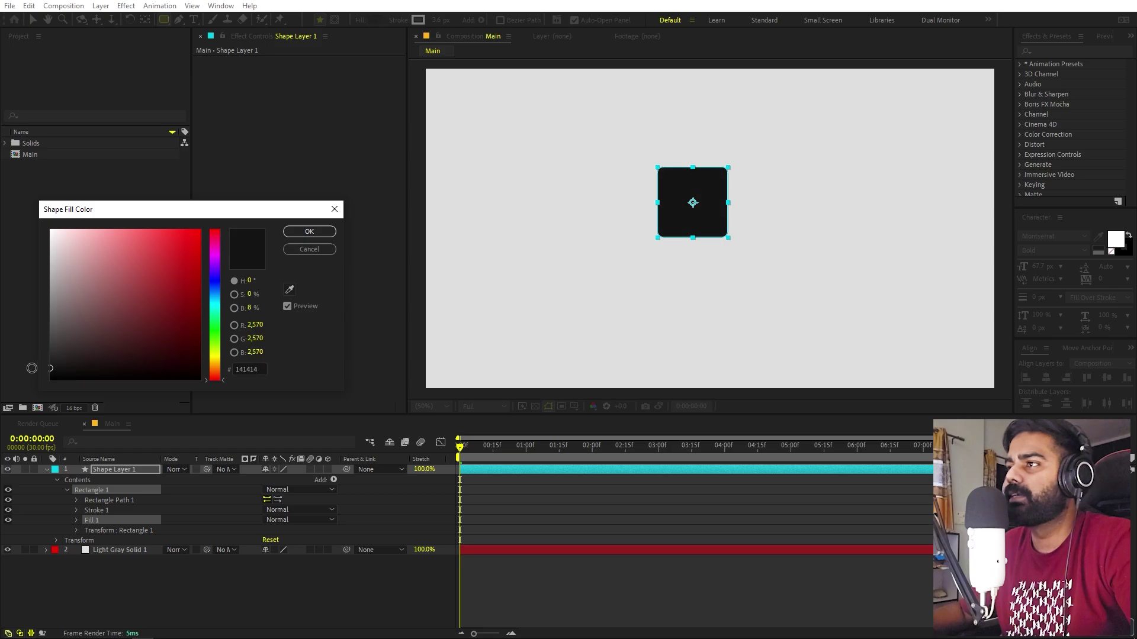
{"action": "left_click", "coordinate": [309, 231]}
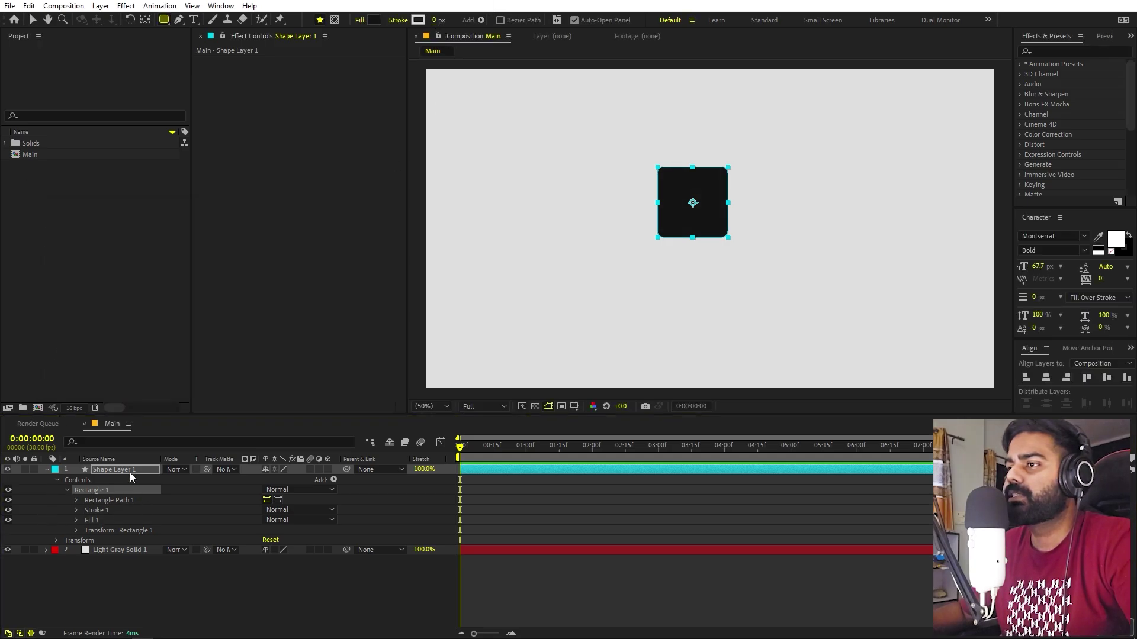
- Filter the layer properties for size and set the rounded square's size to 250 by 250
{"action": "left_click", "coordinate": [132, 442]}
{"action": "type", "text": "size"}
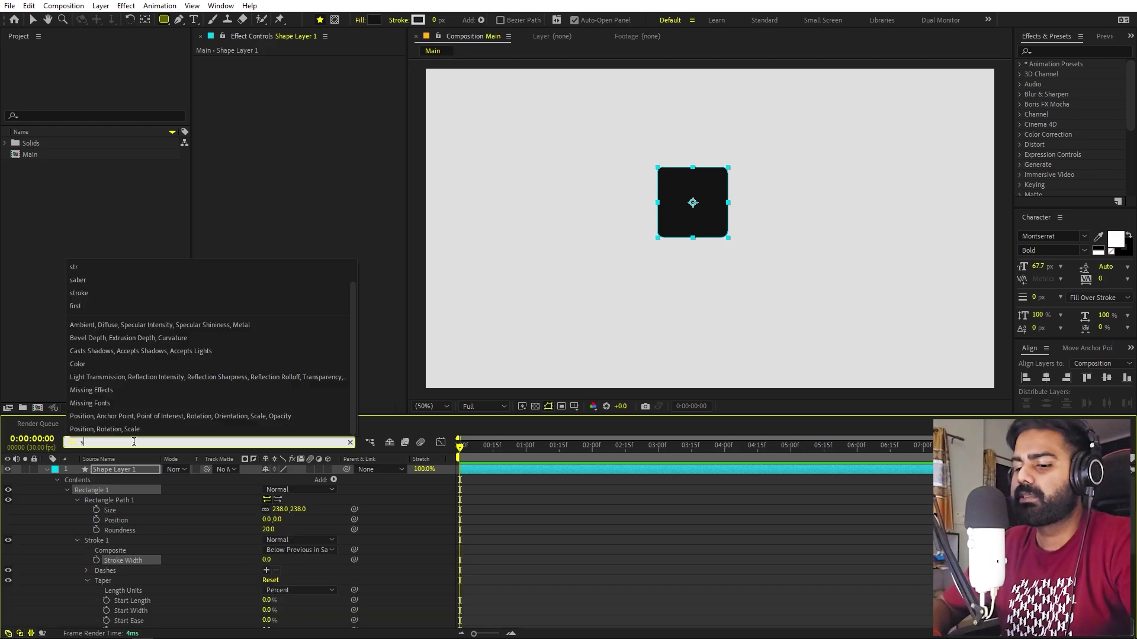
{"action": "left_click", "coordinate": [279, 509]}
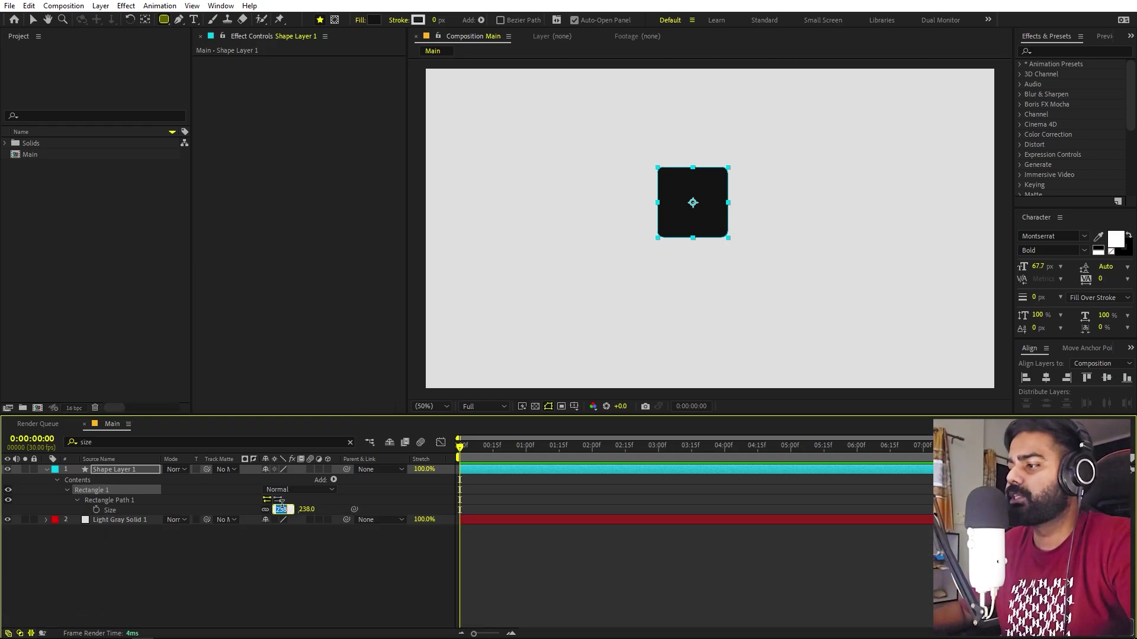
{"action": "type", "text": "250"}
{"action": "key", "text": "Return"}
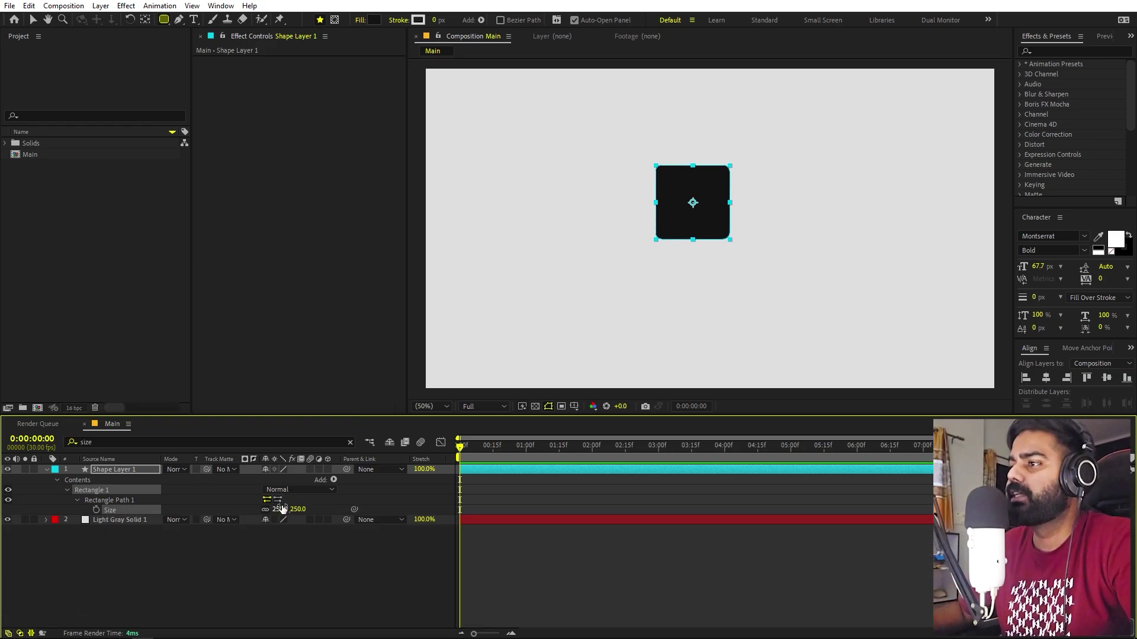
- Align the rounded square to the horizontal and vertical center of the composition
{"action": "left_click", "coordinate": [1047, 379]}
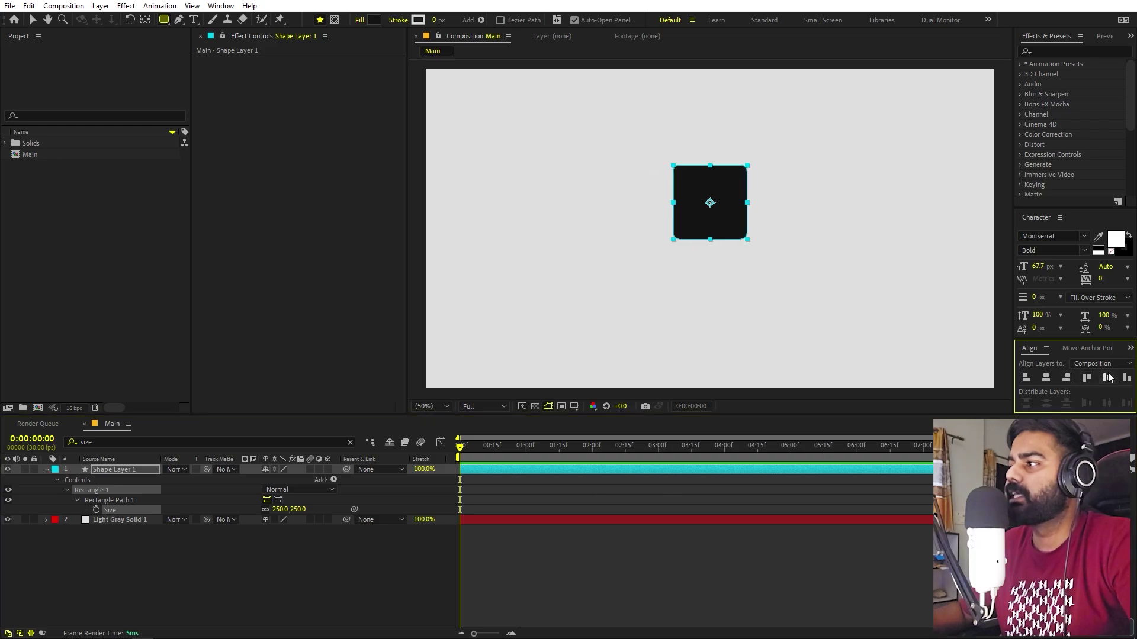
{"action": "left_click", "coordinate": [1107, 378]}
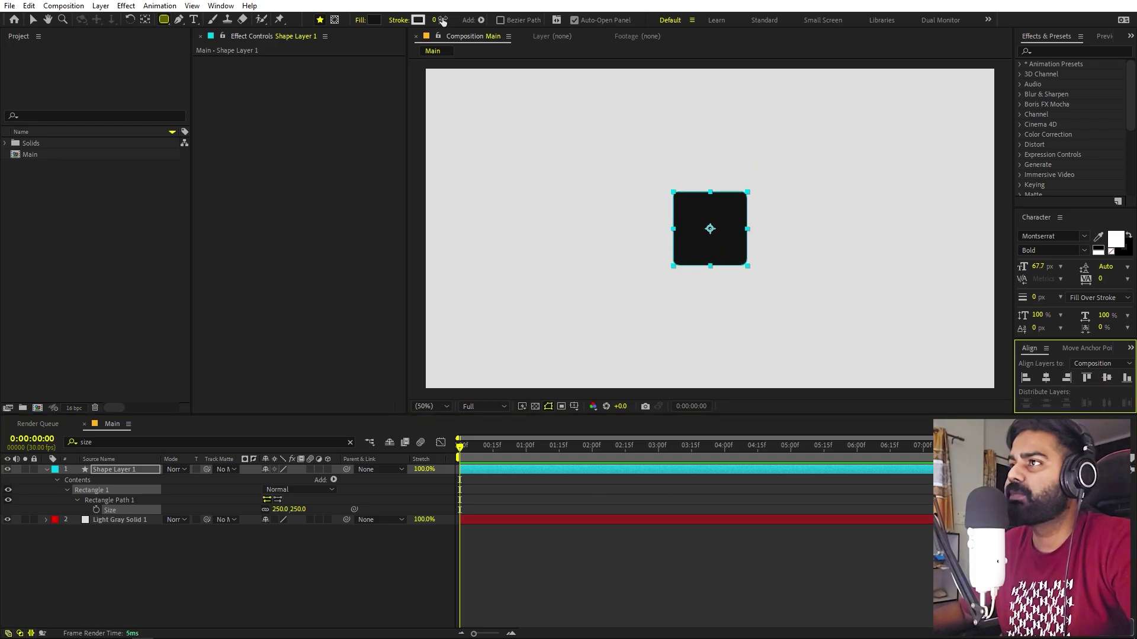
{"action": "left_click", "coordinate": [220, 6]}
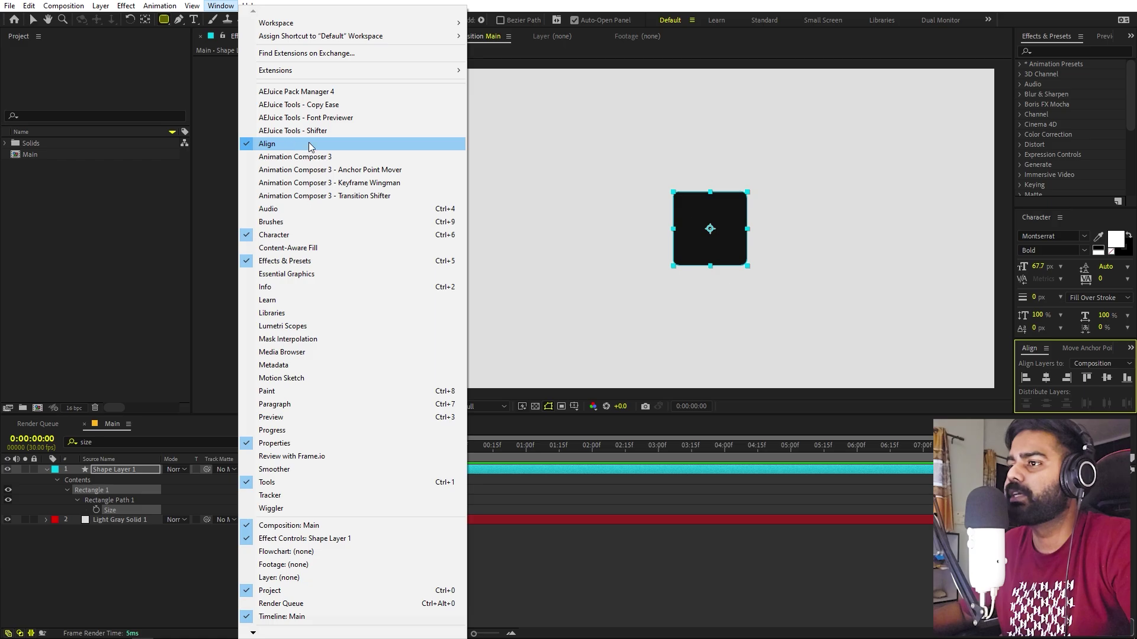
{"action": "left_click", "coordinate": [118, 468]}
- Duplicate the rounded square layer and set the duplicate's size to 235 by 235
{"action": "left_click", "coordinate": [117, 469]}
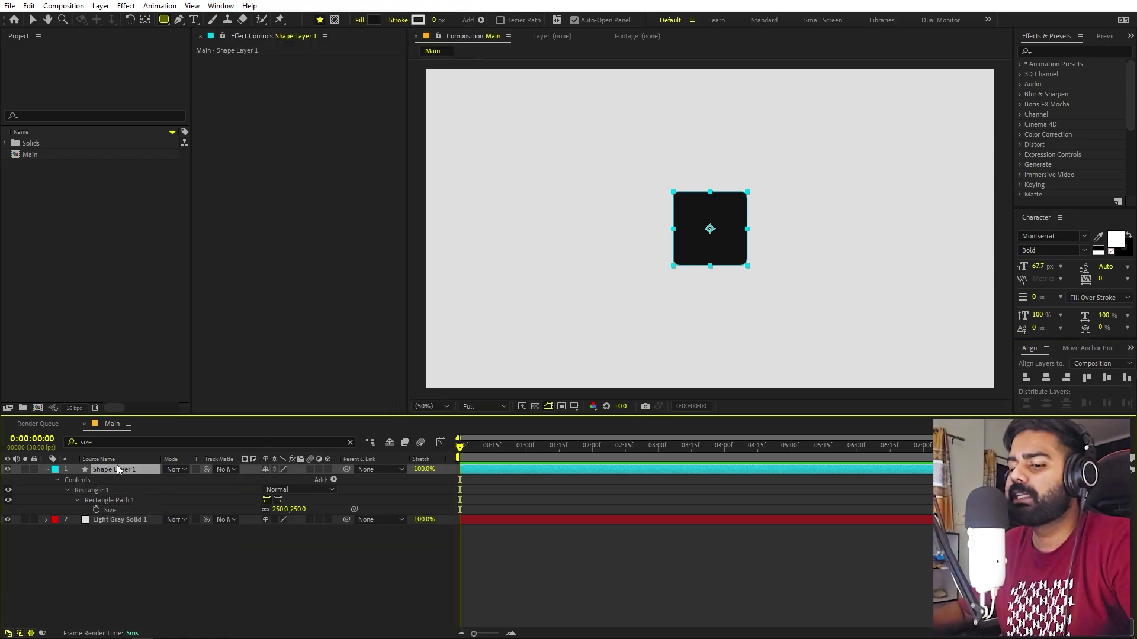
{"action": "key", "text": "ctrl+d"}
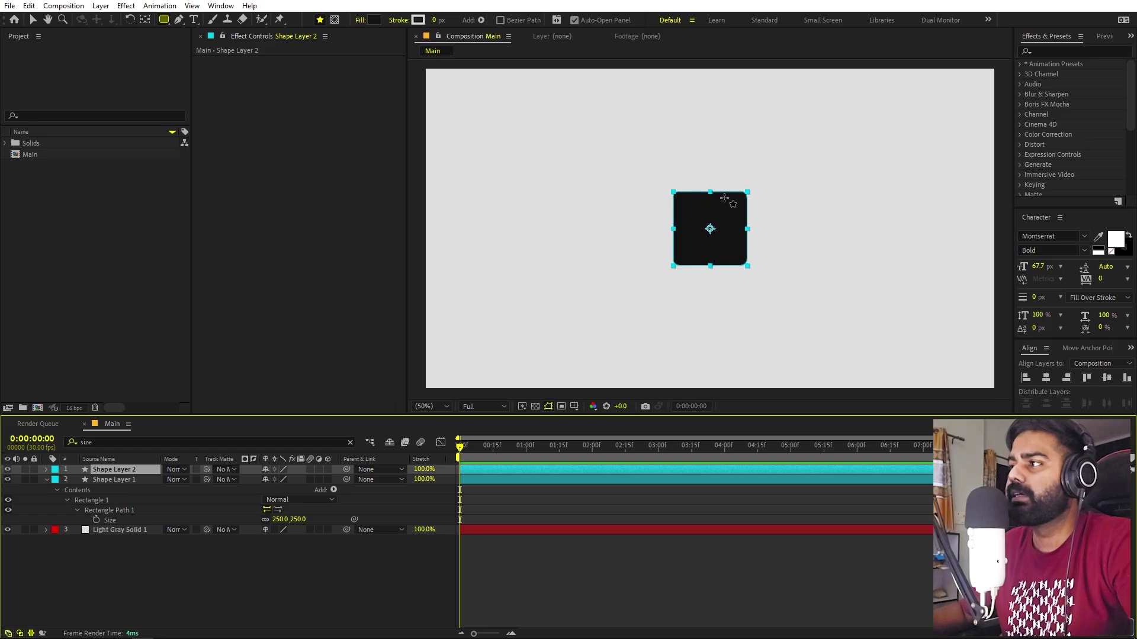
{"action": "left_click", "coordinate": [174, 441]}
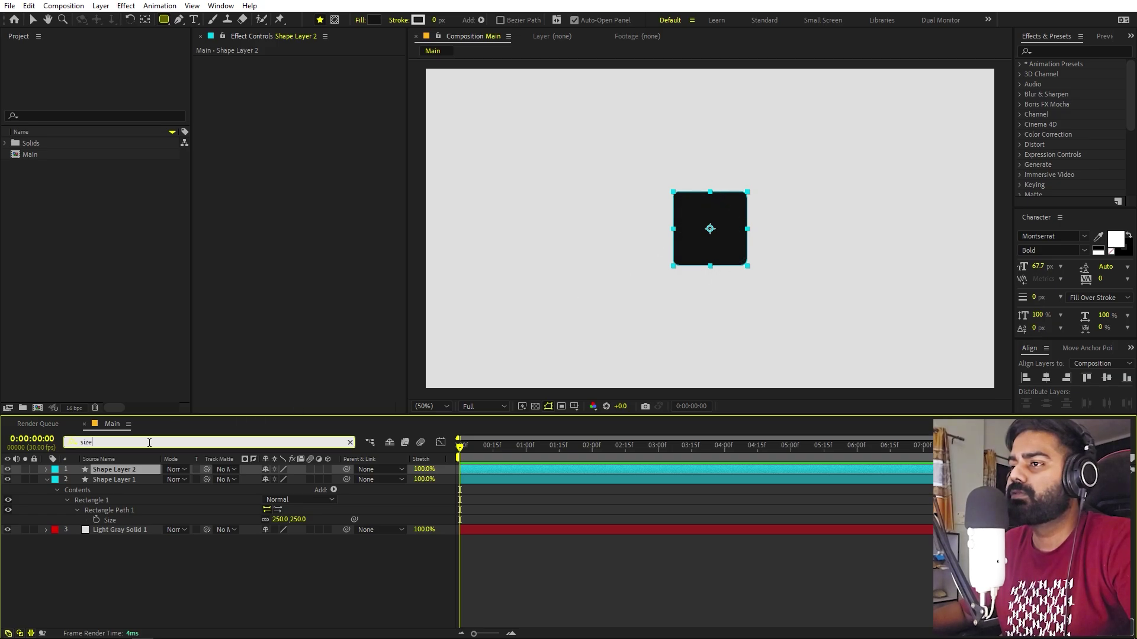
{"action": "left_click", "coordinate": [280, 509]}
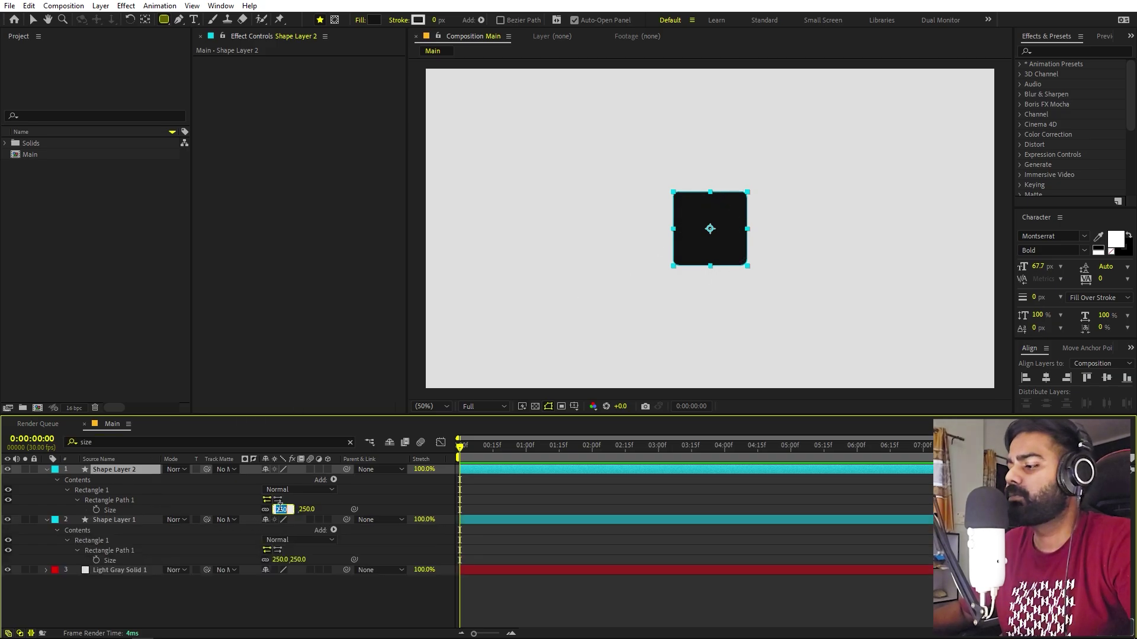
{"action": "type", "text": "235"}
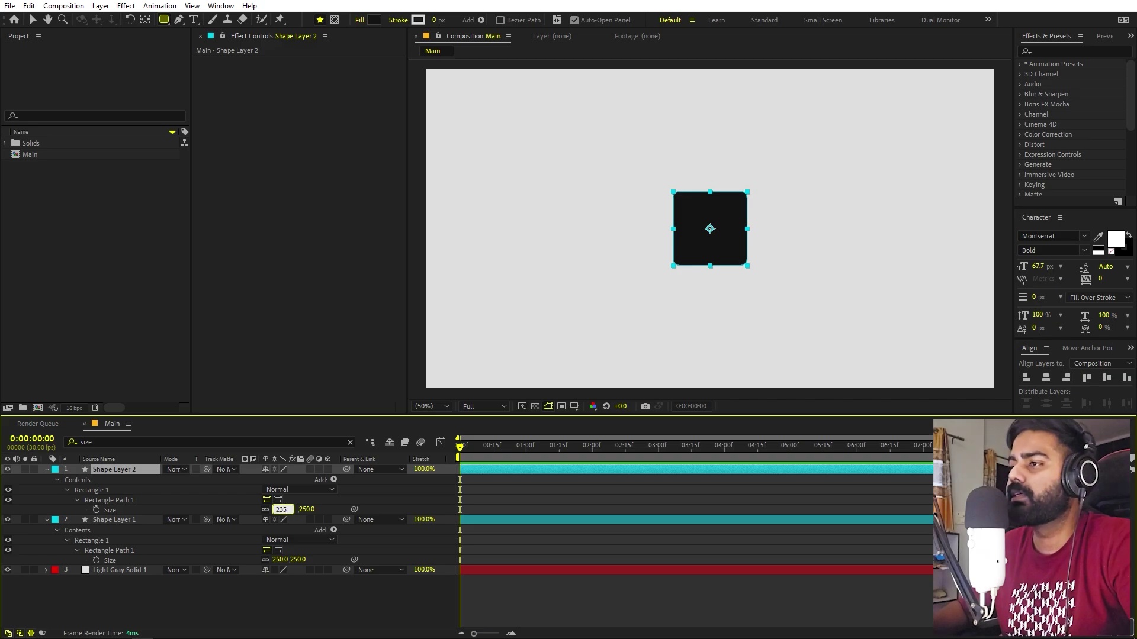
{"action": "key", "text": "Return"}
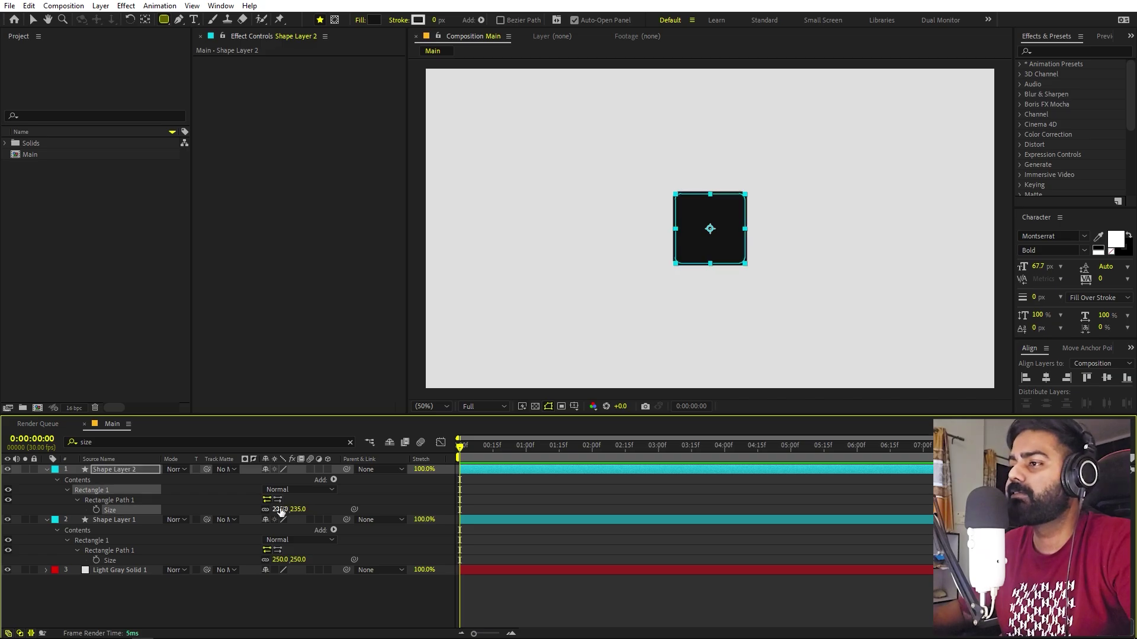
- Set the fill of the smaller duplicate square to None
{"action": "left_click", "coordinate": [362, 21]}
{"action": "left_click", "coordinate": [96, 146]}
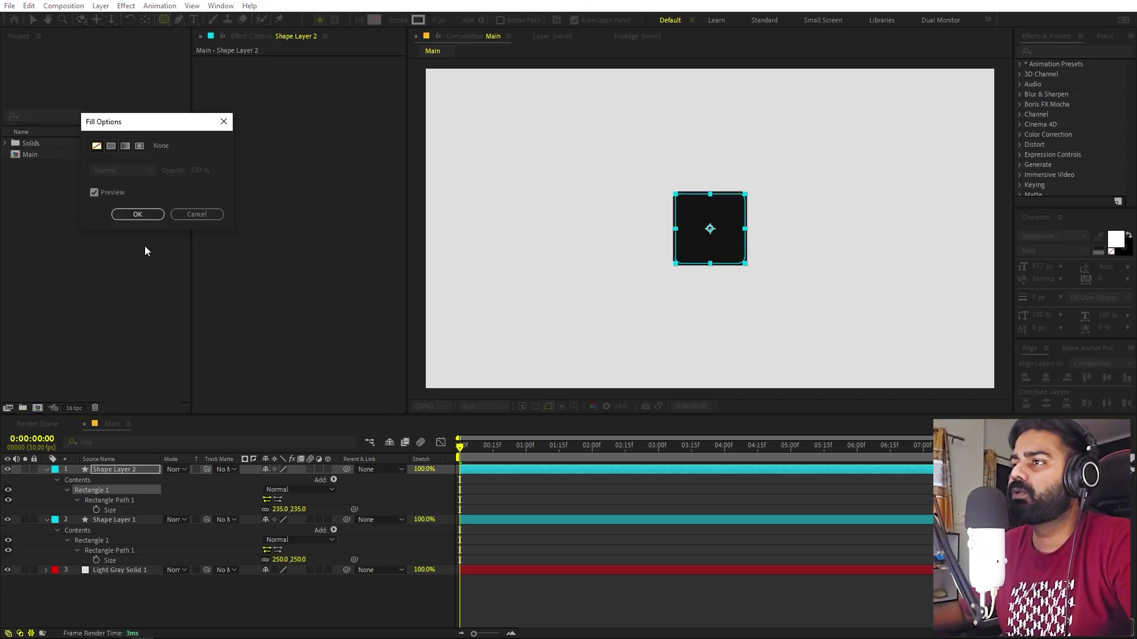
{"action": "left_click", "coordinate": [137, 215]}
- Give the smaller square on Shape Layer 2 a white outline with a stroke width of 4 px
{"action": "left_click_drag", "start_coordinate": [437, 21], "coordinate": [457, 20]}
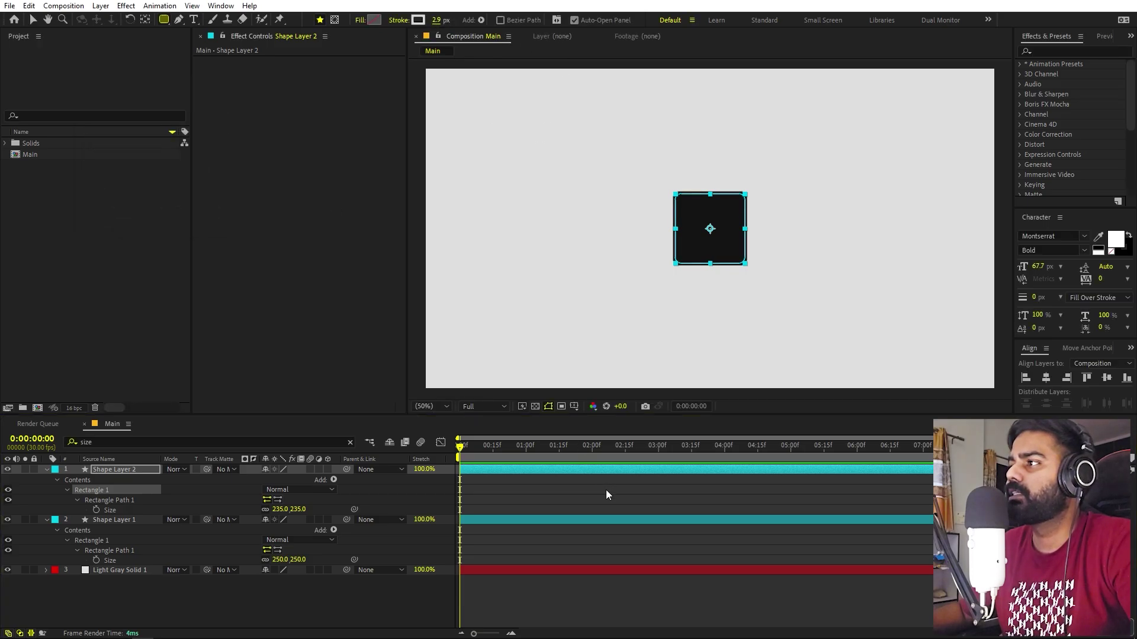
{"action": "left_click", "coordinate": [616, 519]}
{"action": "scroll", "coordinate": [891, 228], "scroll_direction": "up", "scroll_amount": 2}
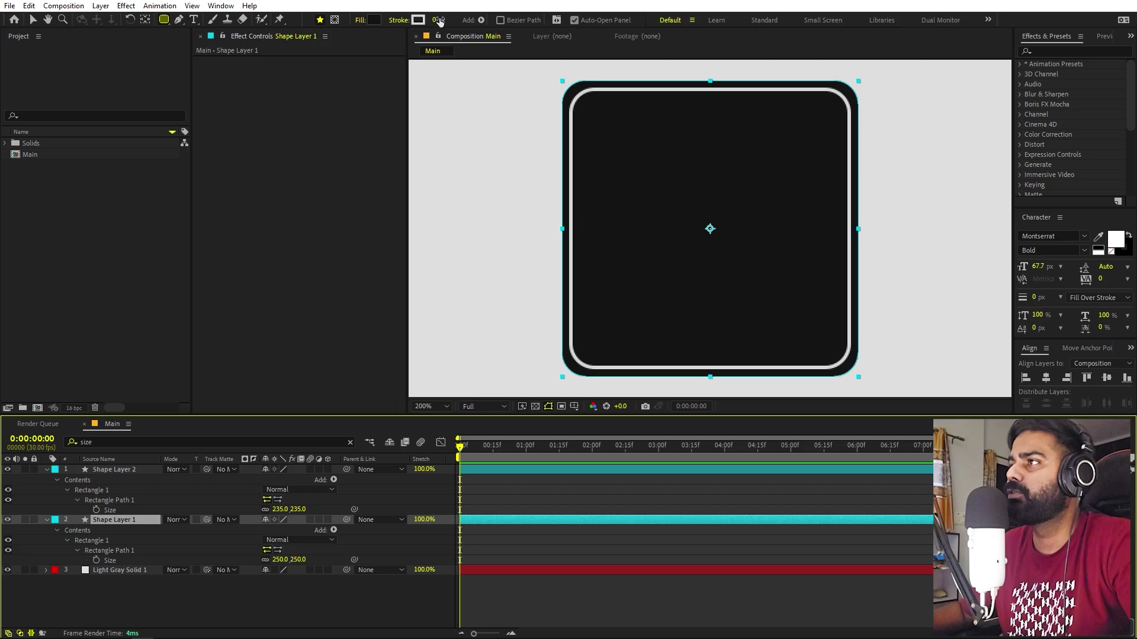
{"action": "left_click", "coordinate": [118, 470]}
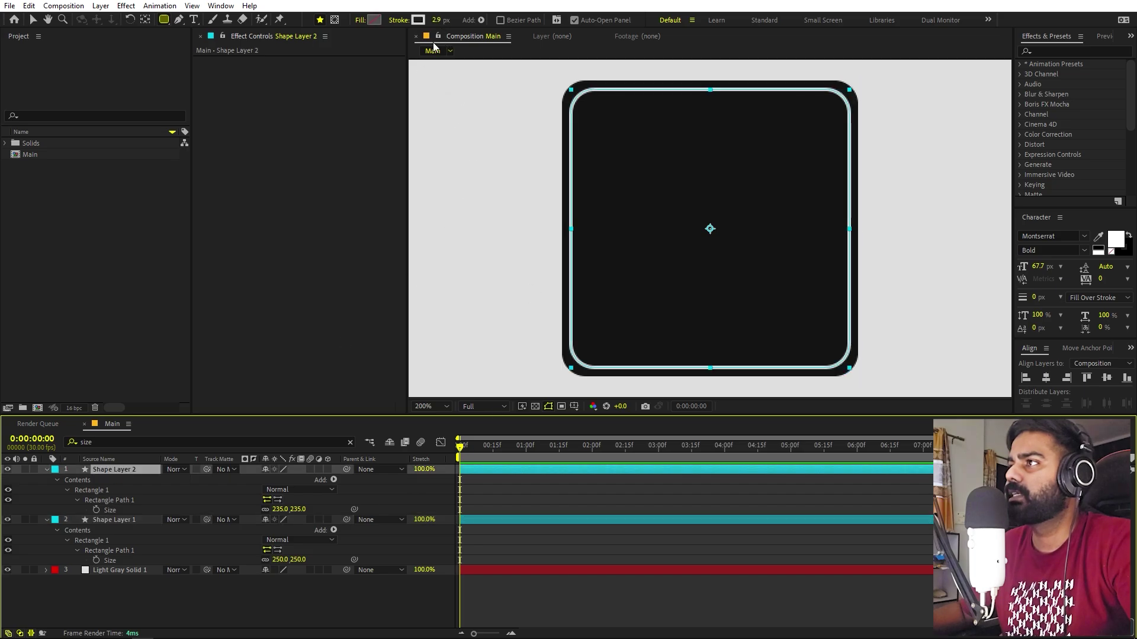
{"action": "left_click", "coordinate": [436, 22]}
{"action": "type", "text": "4"}
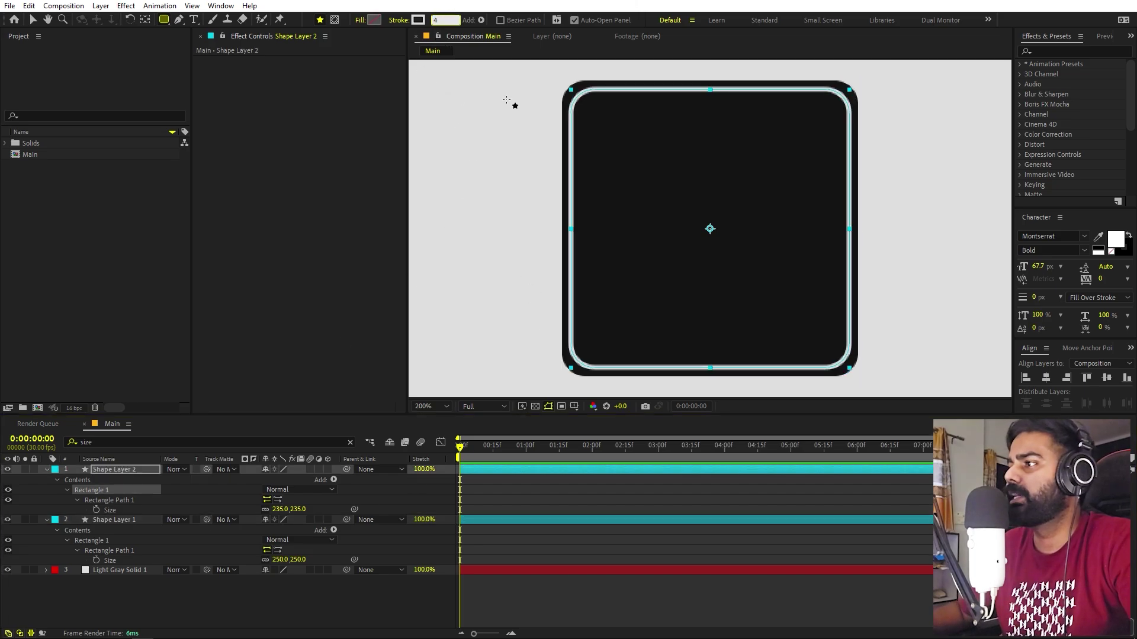
{"action": "left_click", "coordinate": [604, 592]}
{"action": "scroll", "coordinate": [722, 243], "scroll_direction": "down", "scroll_amount": 2}
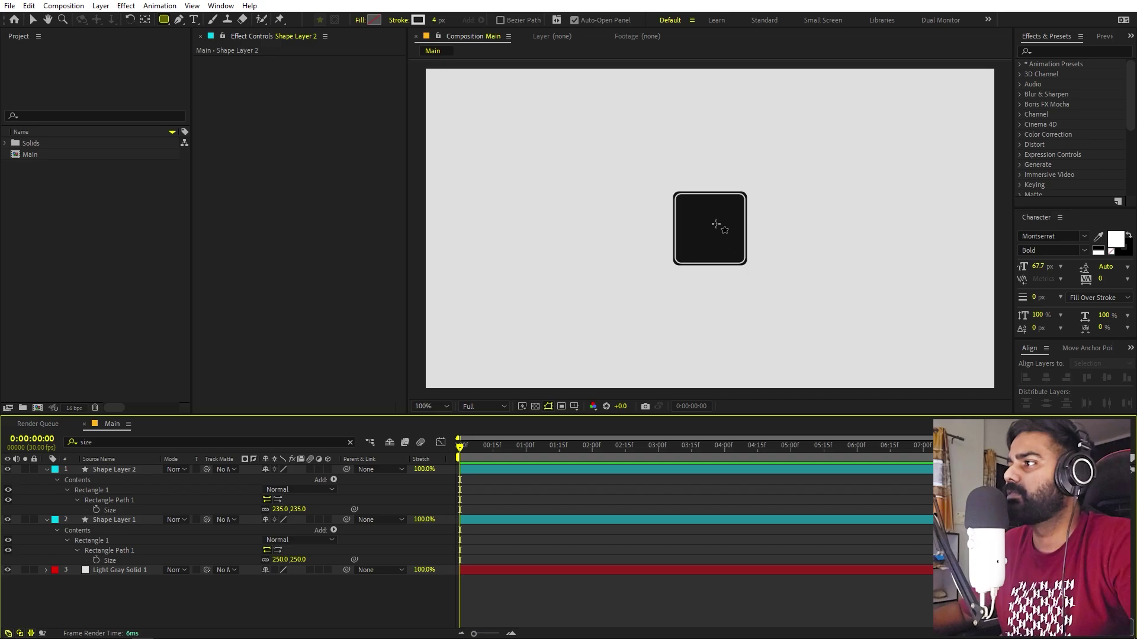
- Add a white text layer with the letter M inside the square
{"action": "scroll", "coordinate": [716, 224], "scroll_direction": "up", "scroll_amount": 1}
{"action": "key", "text": "v"}
{"action": "left_click", "coordinate": [193, 20]}
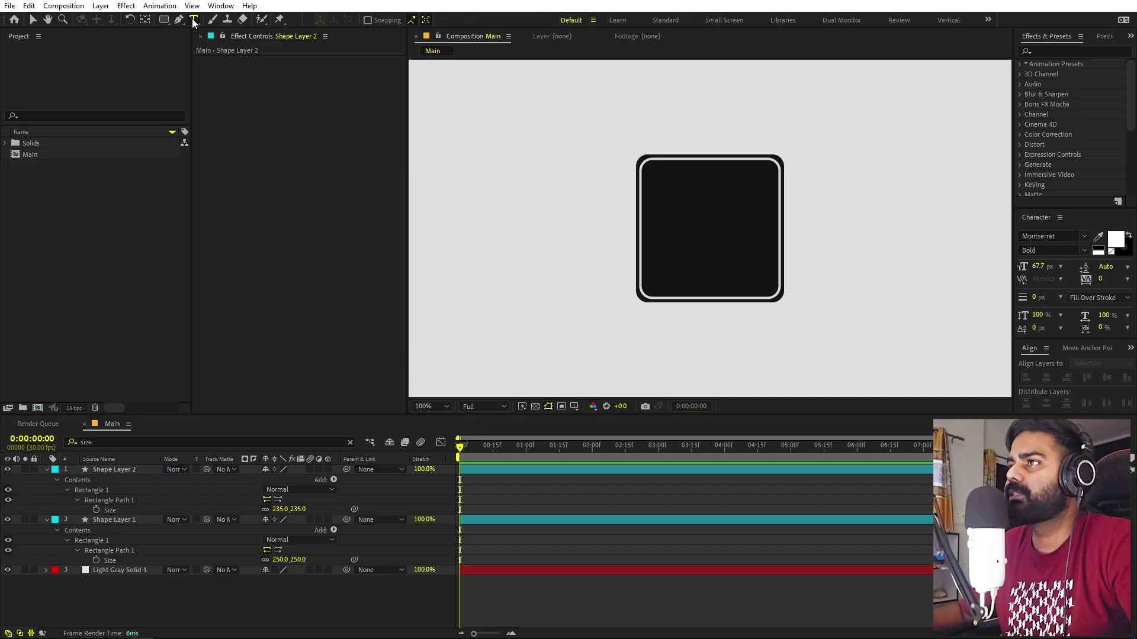
{"action": "left_click", "coordinate": [688, 232]}
{"action": "type", "text": "M"}
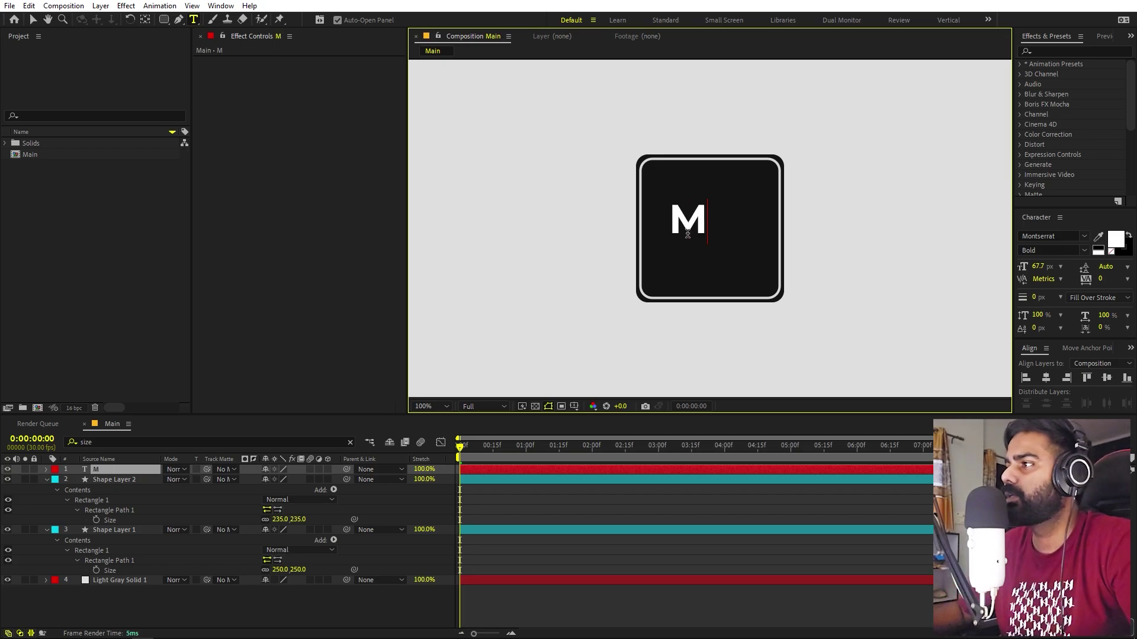
{"action": "left_click", "coordinate": [33, 19]}
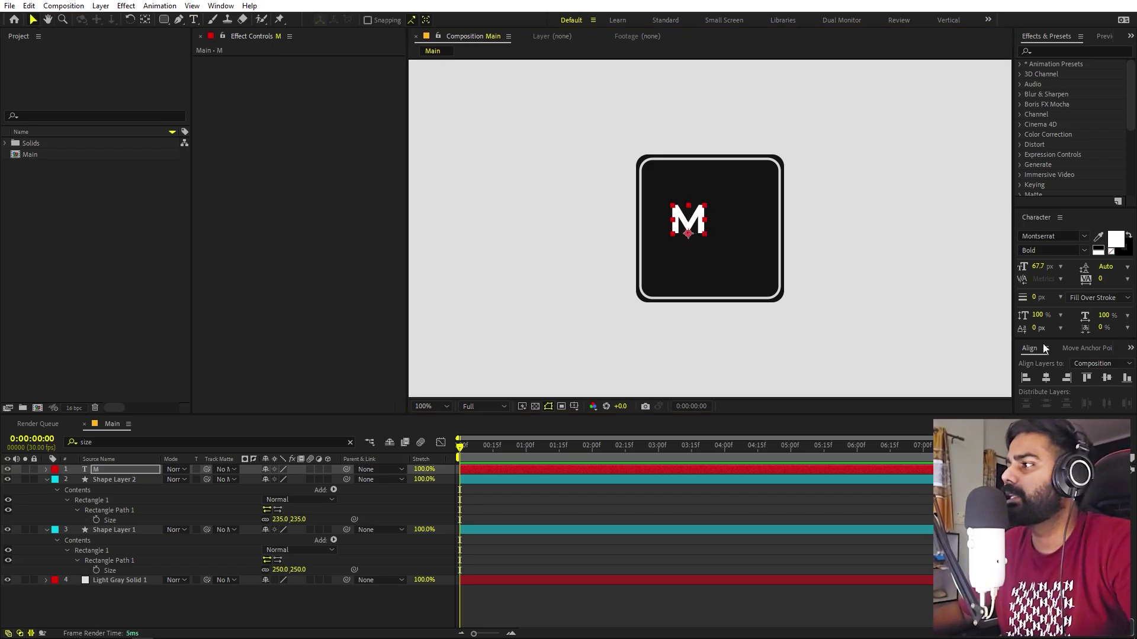
- Center the M text in the composition both ways and move its anchor point to the letter's center
{"action": "left_click", "coordinate": [1046, 378]}
{"action": "left_click", "coordinate": [1106, 378]}
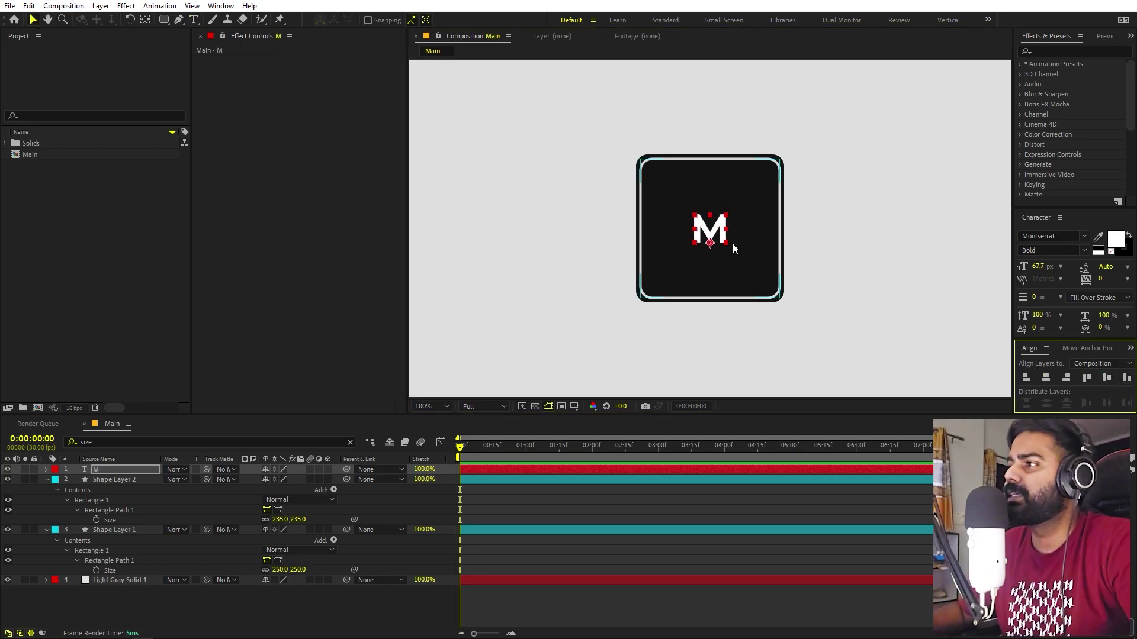
{"action": "left_click", "coordinate": [145, 19]}
{"action": "key", "text": "ctrl+alt+Home"}
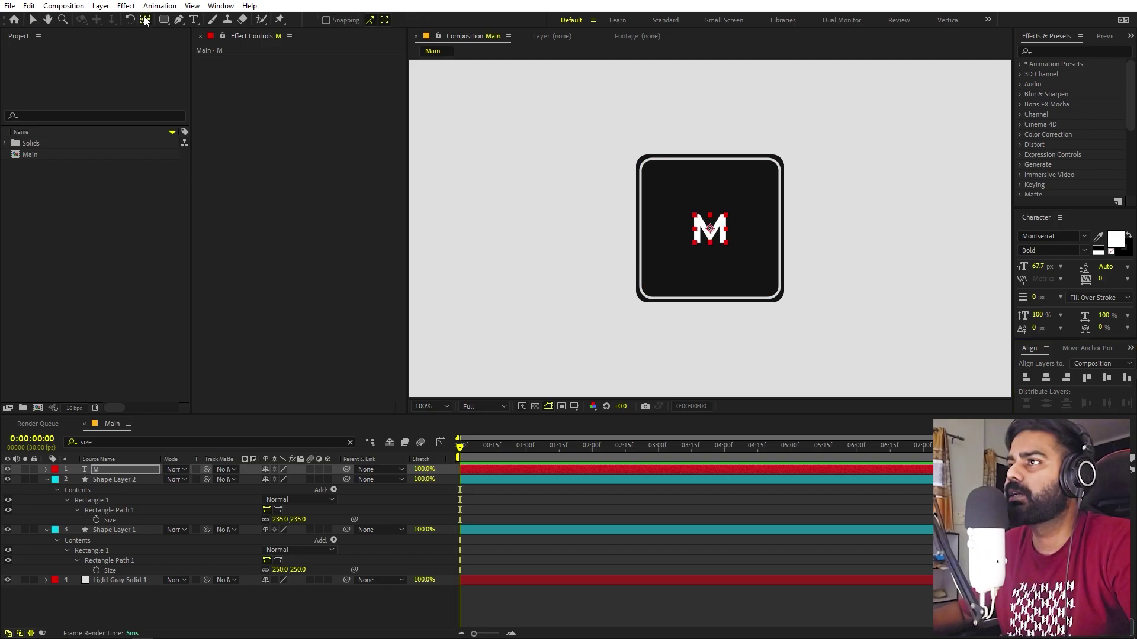
- Scale up the M text layer until the letter spans a little over half of the dark square's width
{"action": "left_click", "coordinate": [114, 471]}
{"action": "key", "text": "s"}
{"action": "left_click_drag", "start_coordinate": [279, 479], "coordinate": [1133, 437]}
{"action": "left_click_drag", "start_coordinate": [459, 480], "coordinate": [470, 479]}
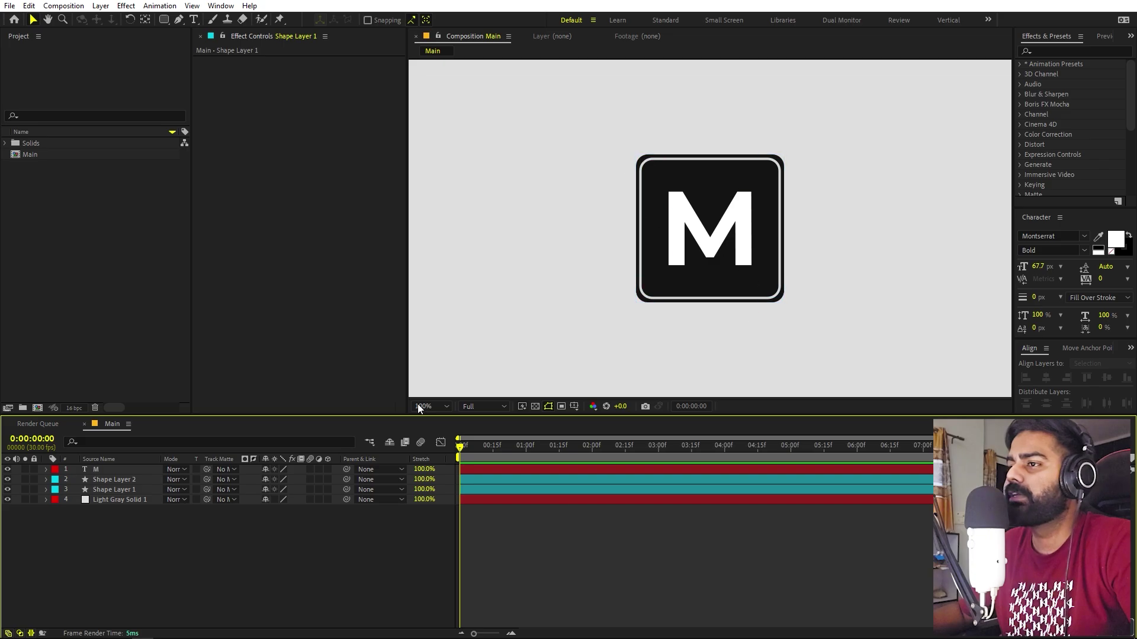
- Convert the rectangle path of Shape Layer 1 to a Bezier path
{"action": "left_click", "coordinate": [131, 490]}
{"action": "left_click", "coordinate": [128, 489]}
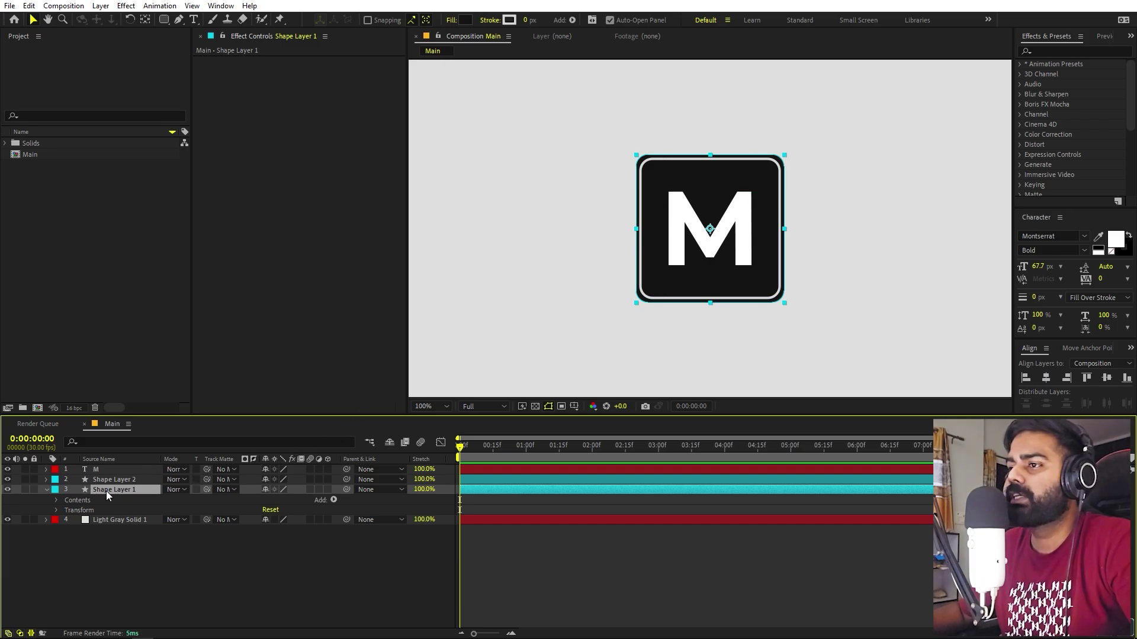
{"action": "left_click", "coordinate": [56, 500]}
{"action": "left_click", "coordinate": [67, 510]}
{"action": "left_click", "coordinate": [101, 521]}
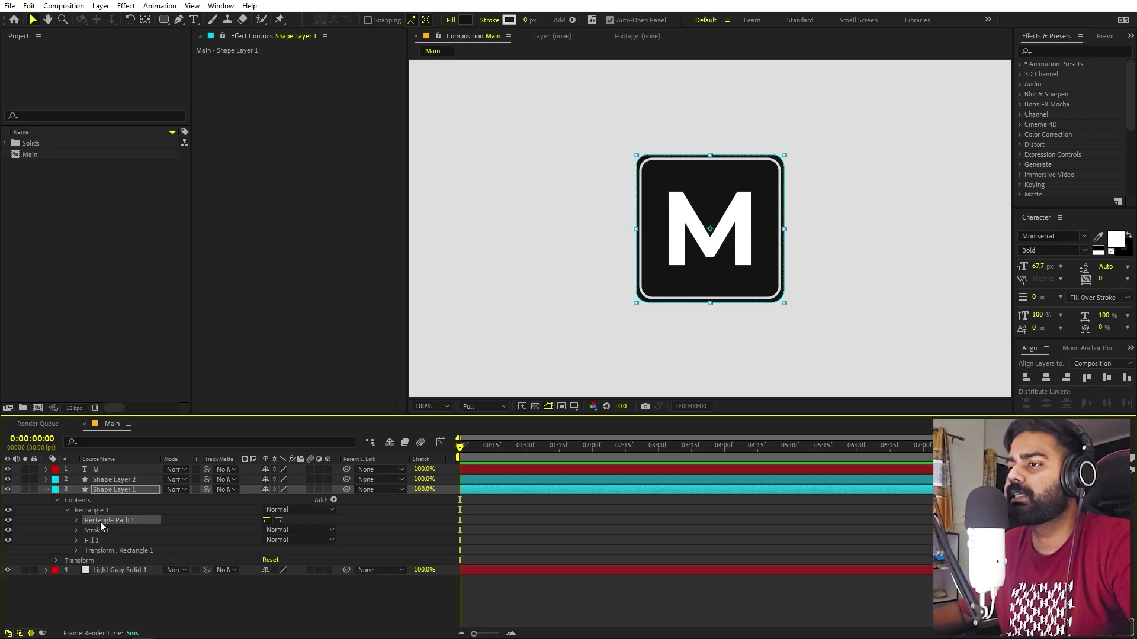
{"action": "right_click", "coordinate": [101, 521]}
{"action": "left_click", "coordinate": [140, 560]}
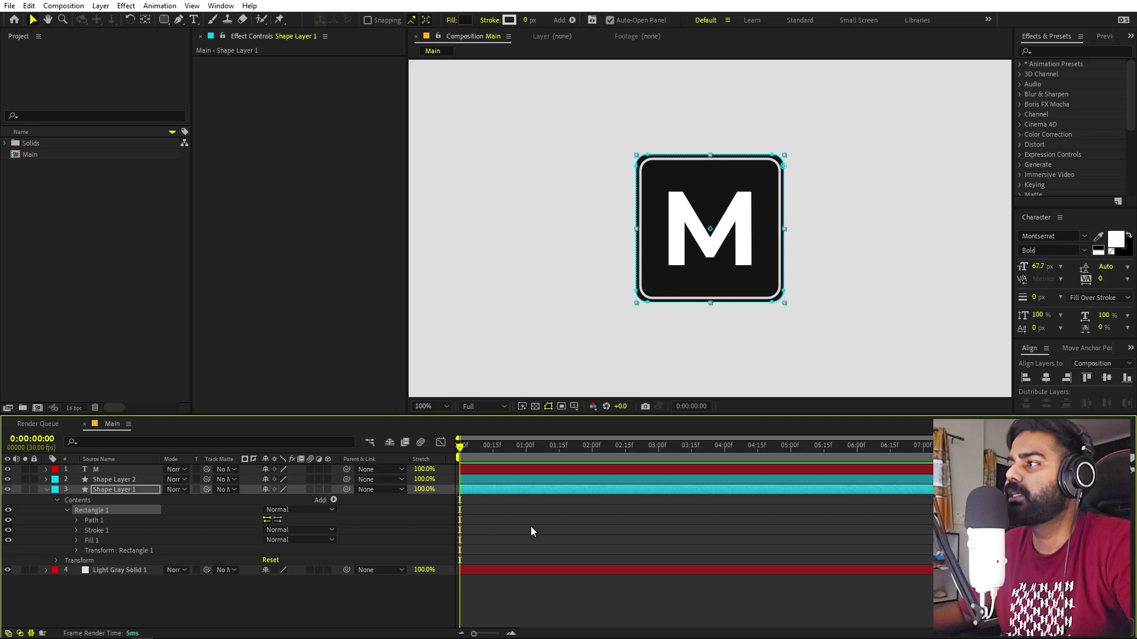
{"action": "left_click", "coordinate": [709, 513]}
- Enable keyframing on the Path property of Shape Layer 1's rectangle at frame 0
{"action": "left_click", "coordinate": [178, 20]}
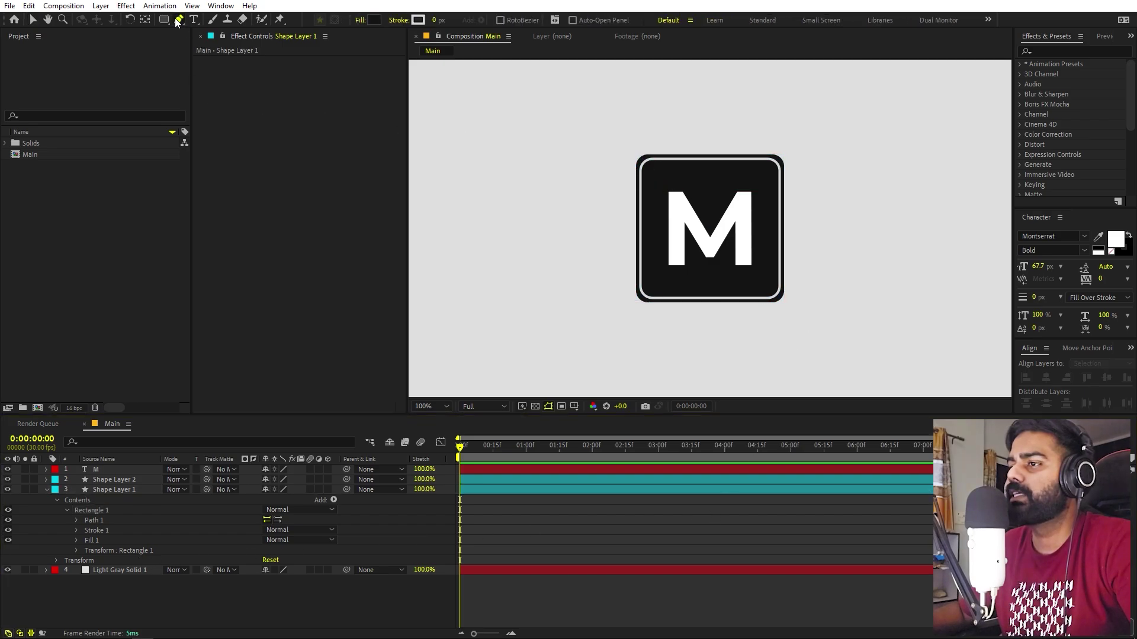
{"action": "left_click", "coordinate": [77, 520]}
{"action": "left_click", "coordinate": [96, 530]}
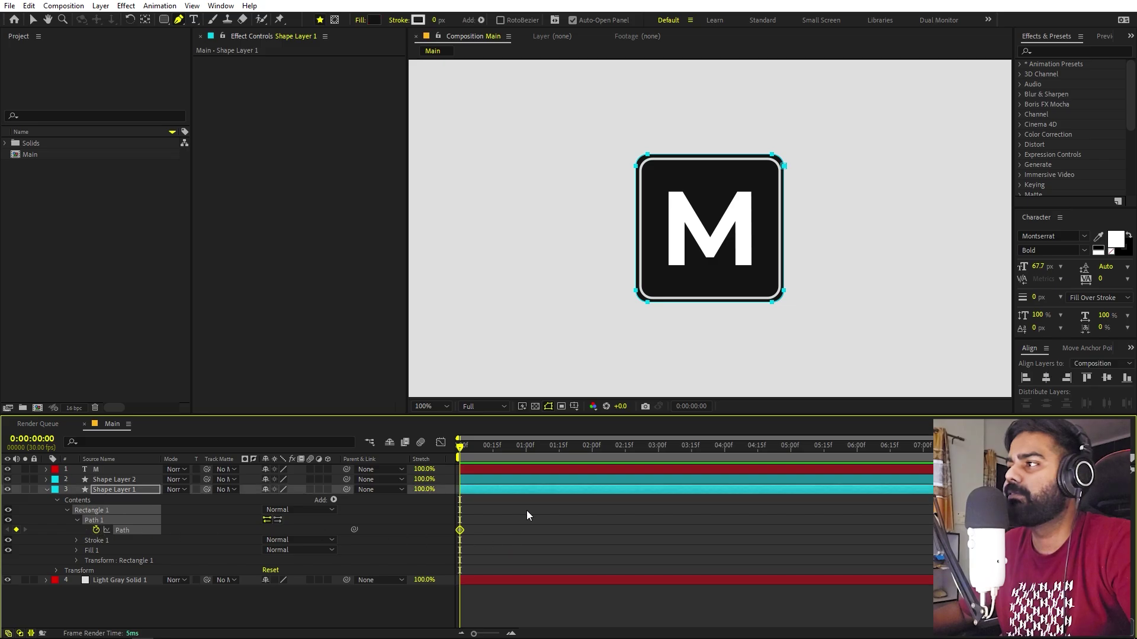
{"action": "key", "text": "period"}
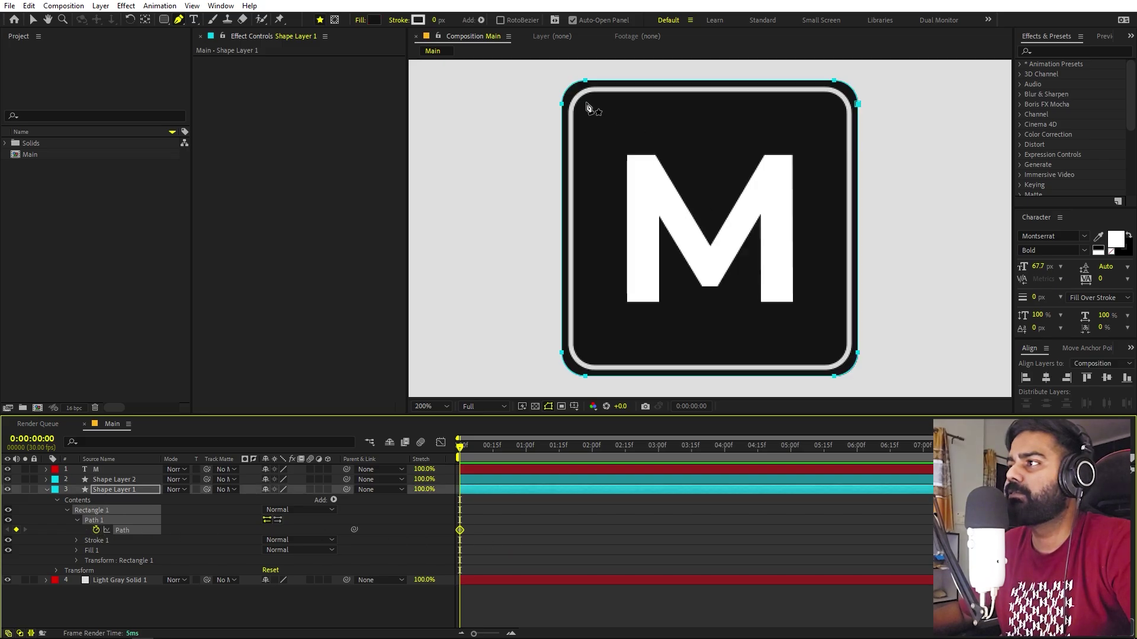
- Add a vertex with the Pen tool at the middle of the dark square's upper-left corner curve
{"action": "scroll", "coordinate": [577, 95], "scroll_direction": "up", "scroll_amount": 1}
{"action": "key", "text": "space"}
{"action": "left_click_drag", "start_coordinate": [560, 79], "coordinate": [739, 301]}
{"action": "scroll", "coordinate": [632, 243], "scroll_direction": "up", "scroll_amount": 1}
{"action": "left_click_drag", "start_coordinate": [614, 210], "coordinate": [651, 264]}
{"action": "left_click_drag", "start_coordinate": [619, 217], "coordinate": [627, 221]}
{"action": "scroll", "coordinate": [627, 221], "scroll_direction": "up", "scroll_amount": 1}
{"action": "left_click_drag", "start_coordinate": [462, 235], "coordinate": [619, 235]}
{"action": "key", "text": "g"}
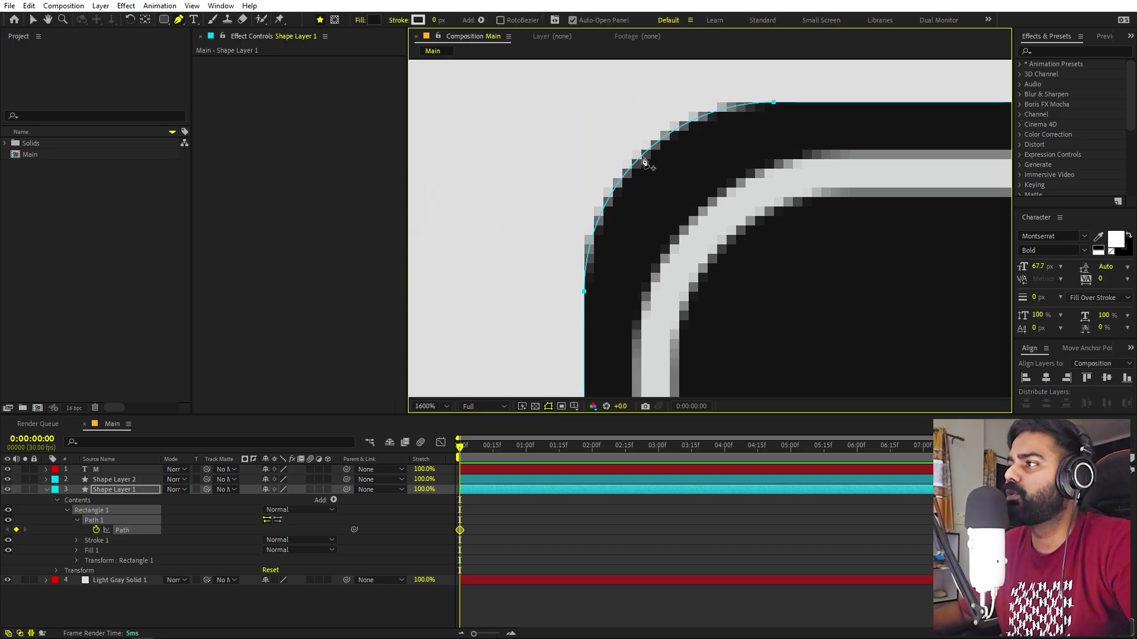
{"action": "left_click", "coordinate": [644, 155]}
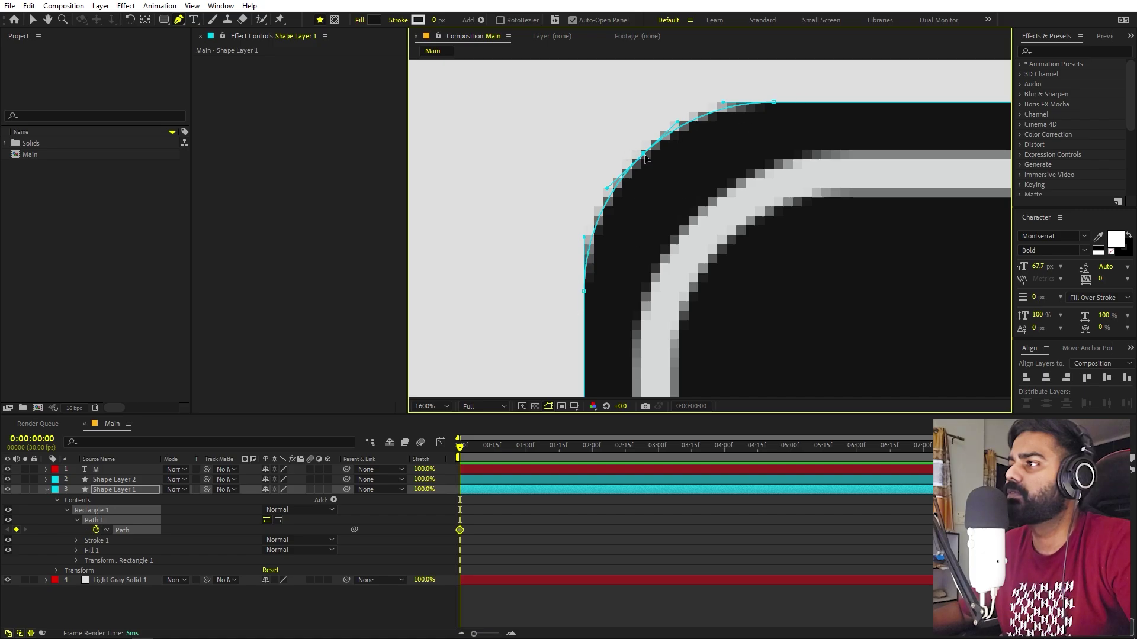
- Add a vertex with the Pen tool at the middle of the dark square's lower-right corner curve
{"action": "scroll", "coordinate": [660, 193], "scroll_direction": "down", "scroll_amount": 2}
{"action": "key", "text": "space"}
{"action": "left_click_drag", "start_coordinate": [875, 394], "coordinate": [598, 101]}
{"action": "left_click_drag", "start_coordinate": [793, 356], "coordinate": [652, 198]}
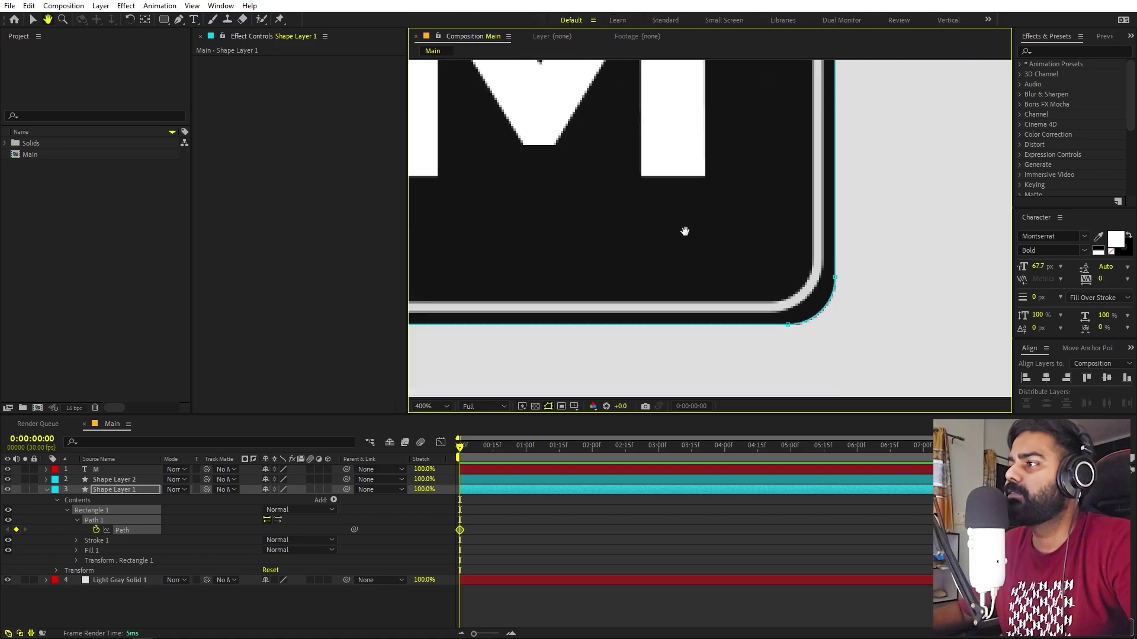
{"action": "left_click_drag", "start_coordinate": [725, 280], "coordinate": [628, 146]}
{"action": "scroll", "coordinate": [725, 234], "scroll_direction": "up", "scroll_amount": 4}
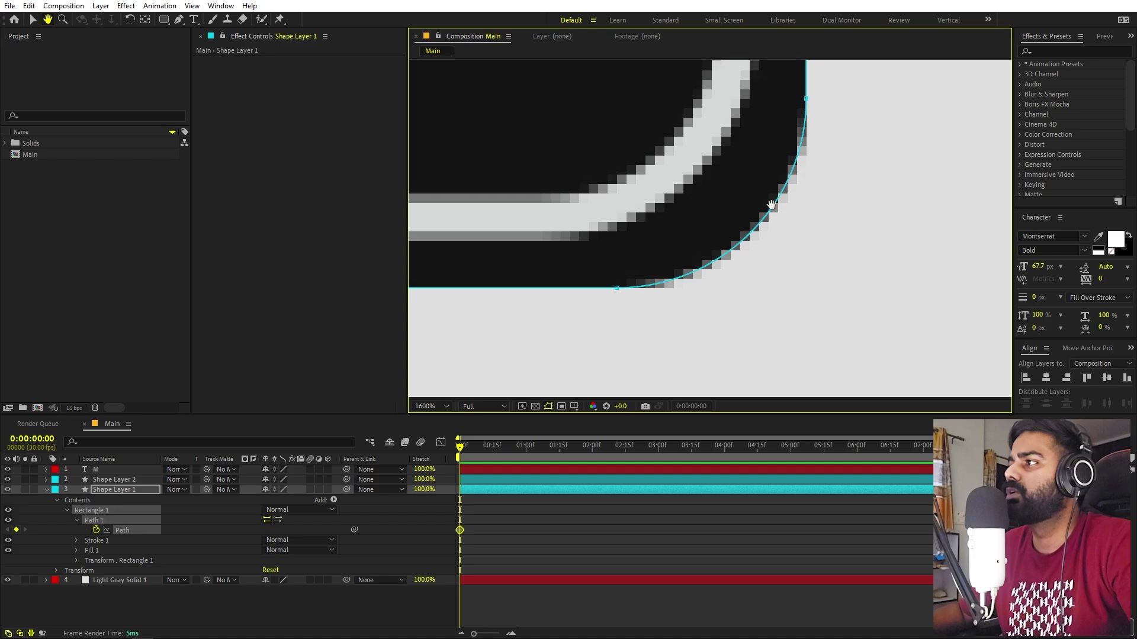
{"action": "key", "text": "g"}
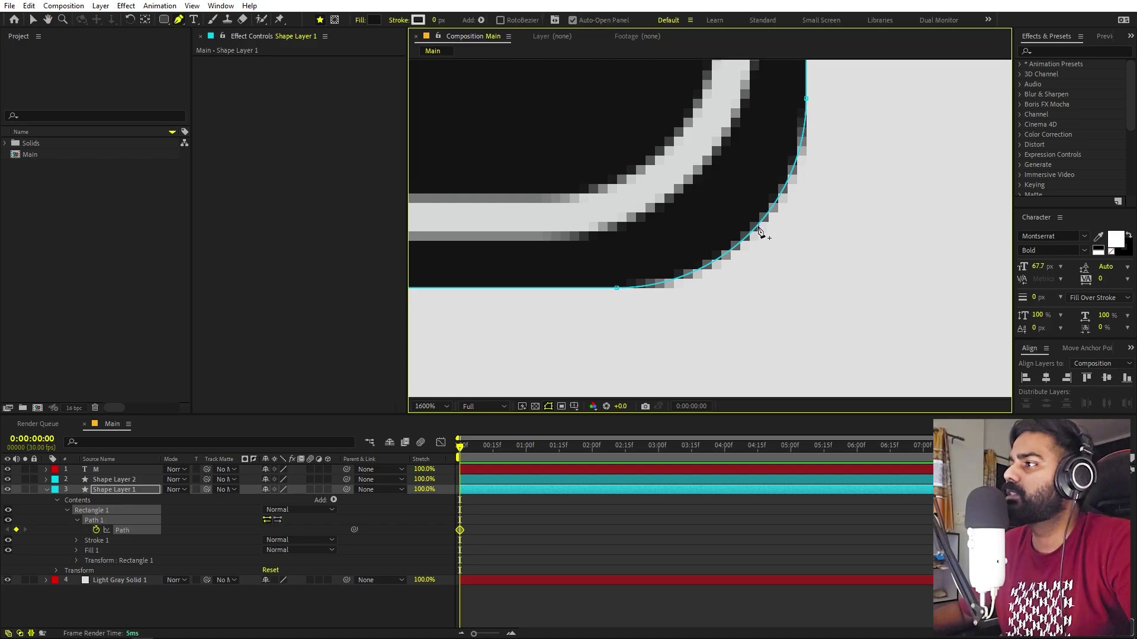
{"action": "scroll", "coordinate": [760, 231], "scroll_direction": "down", "scroll_amount": 8}
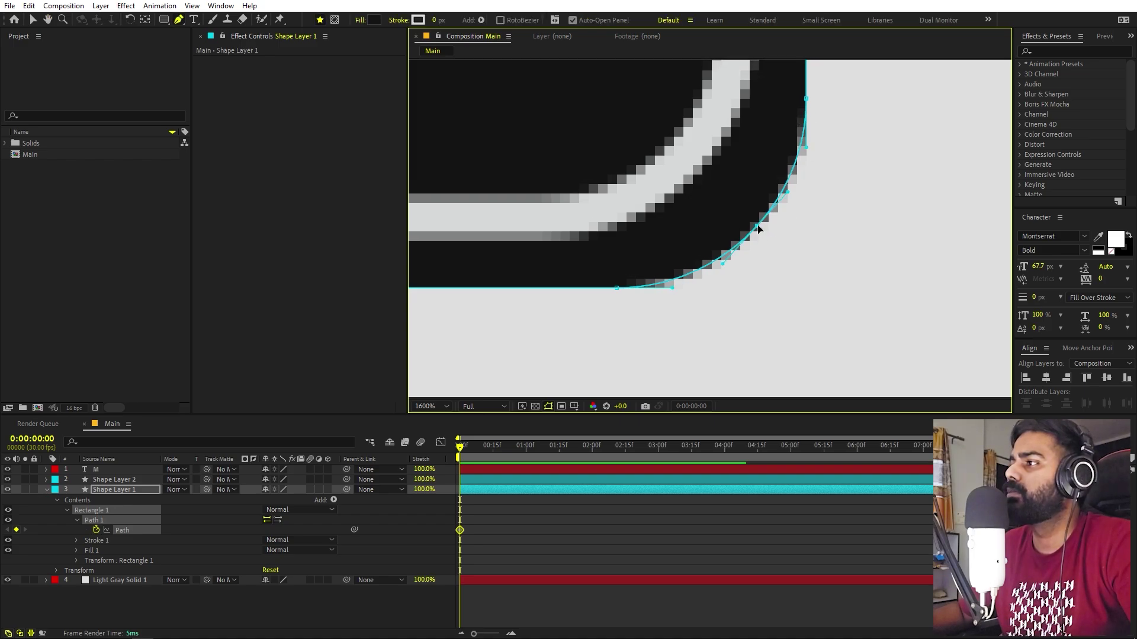
- Select the dark square's left and bottom path vertices and shift them diagonally down and to the left to form the key's extruded side
{"action": "key", "text": "h"}
{"action": "left_click_drag", "start_coordinate": [579, 234], "coordinate": [631, 261]}
{"action": "key", "text": "g"}
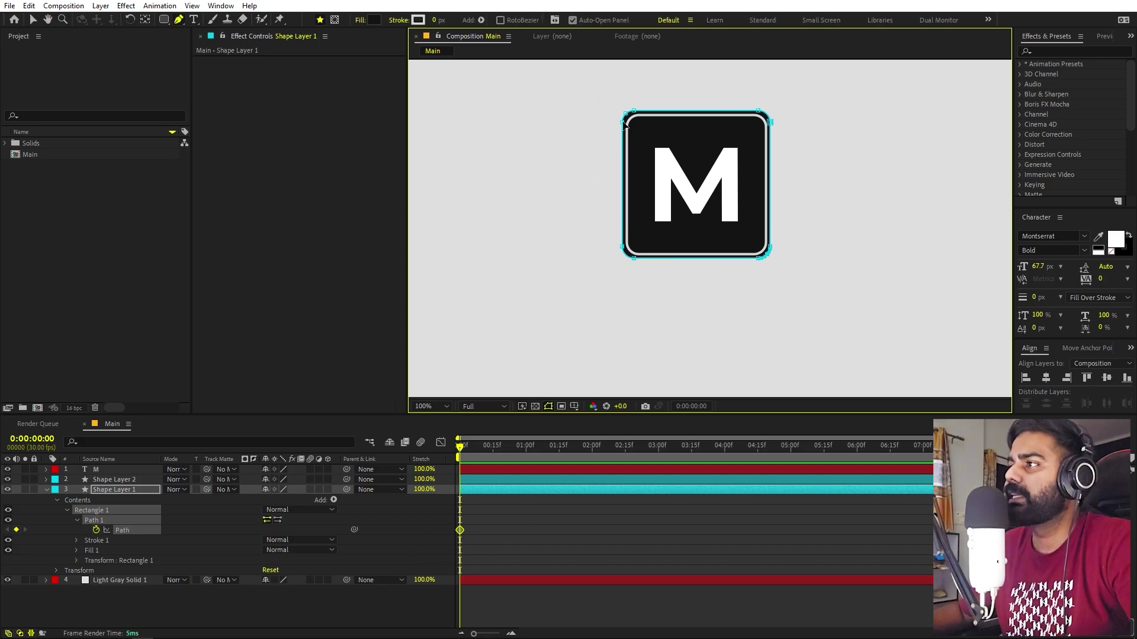
{"action": "scroll", "coordinate": [625, 124], "scroll_direction": "up", "scroll_amount": 2}
{"action": "key", "text": "h"}
{"action": "left_click_drag", "start_coordinate": [627, 97], "coordinate": [658, 179]}
{"action": "key", "text": "g"}
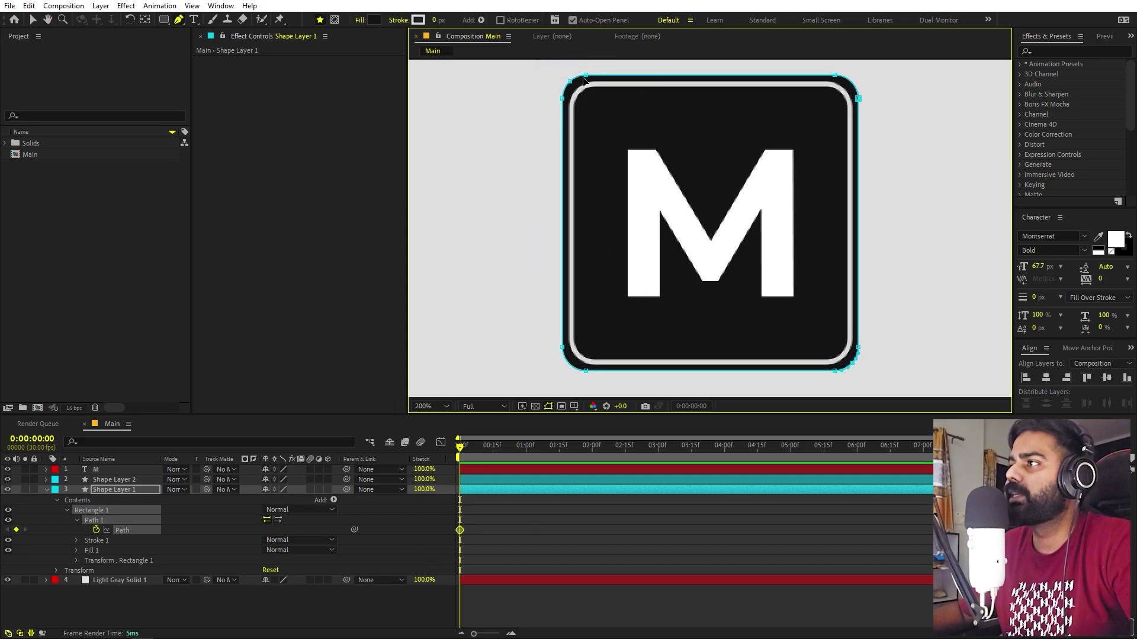
{"action": "left_click", "coordinate": [563, 98]}
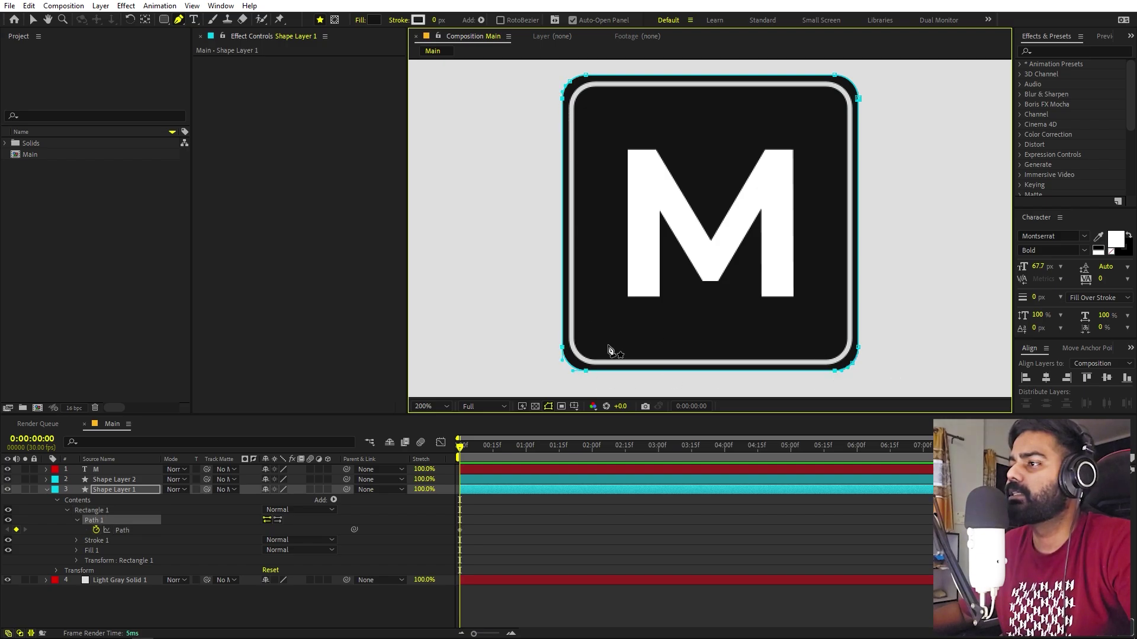
{"action": "left_click", "coordinate": [431, 406]}
{"action": "left_click", "coordinate": [435, 425]}
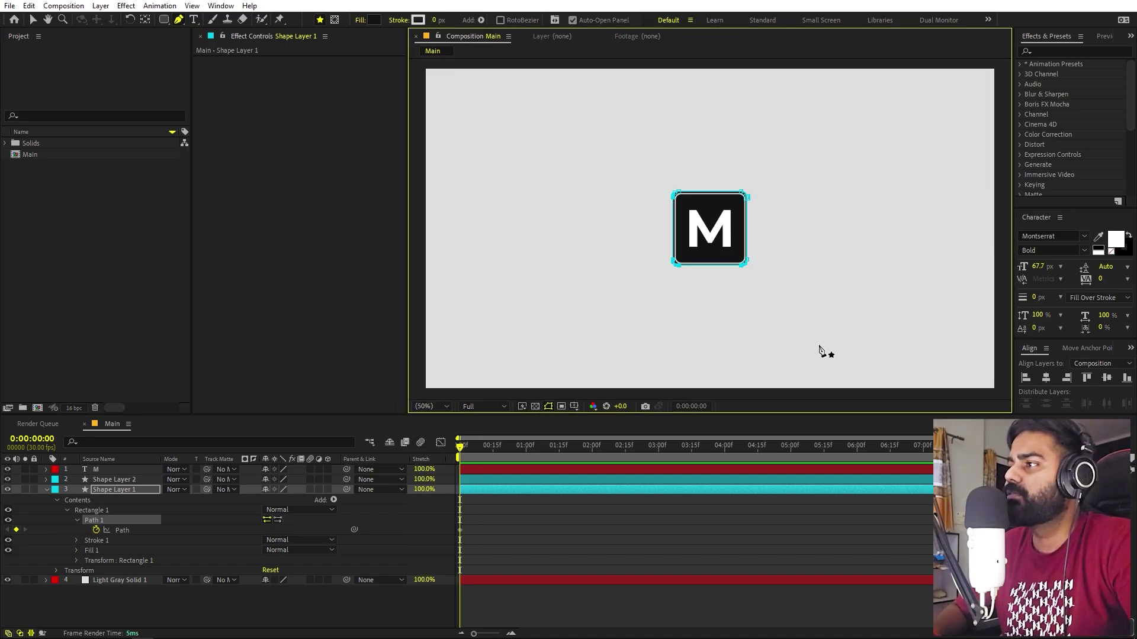
{"action": "key", "text": "shift+Left"}
{"action": "key", "text": "shift+Left"}
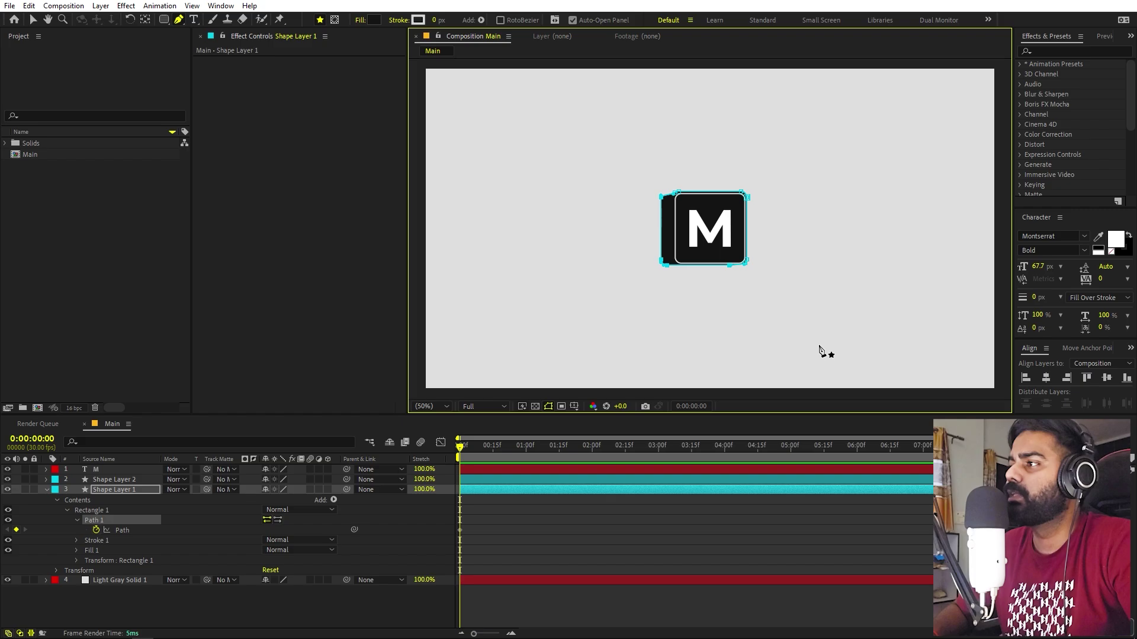
{"action": "key", "text": "shift+Down"}
{"action": "key", "text": "shift+Down"}
{"action": "key", "text": "shift+Down"}
{"action": "key", "text": "shift+Down"}
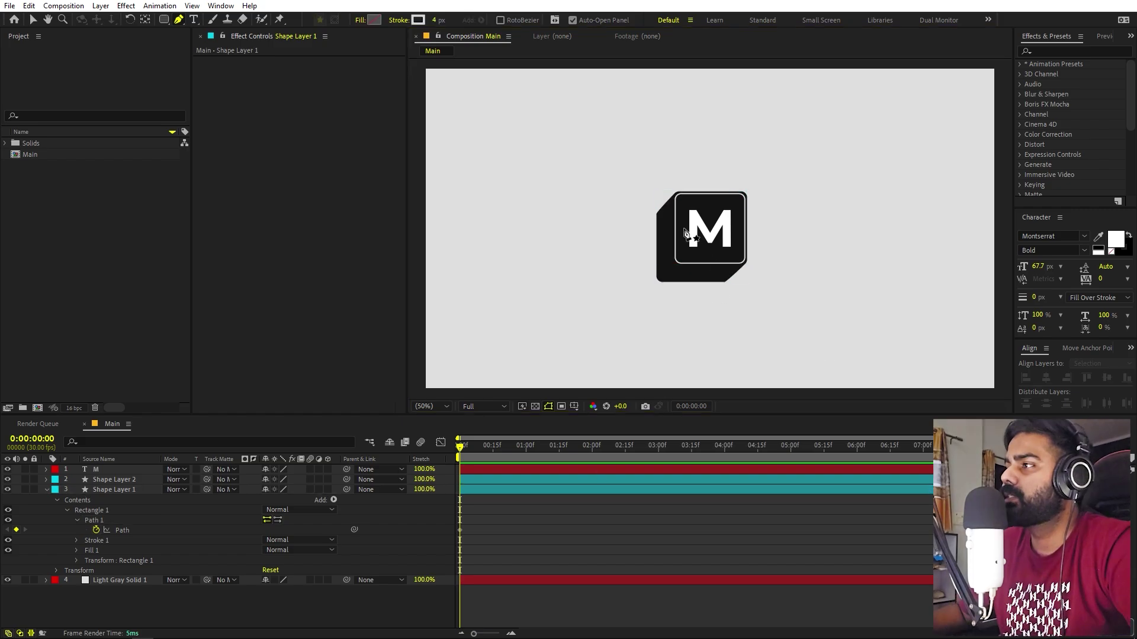
- Move the playhead to 0:00:00:05
{"action": "left_click", "coordinate": [98, 490]}
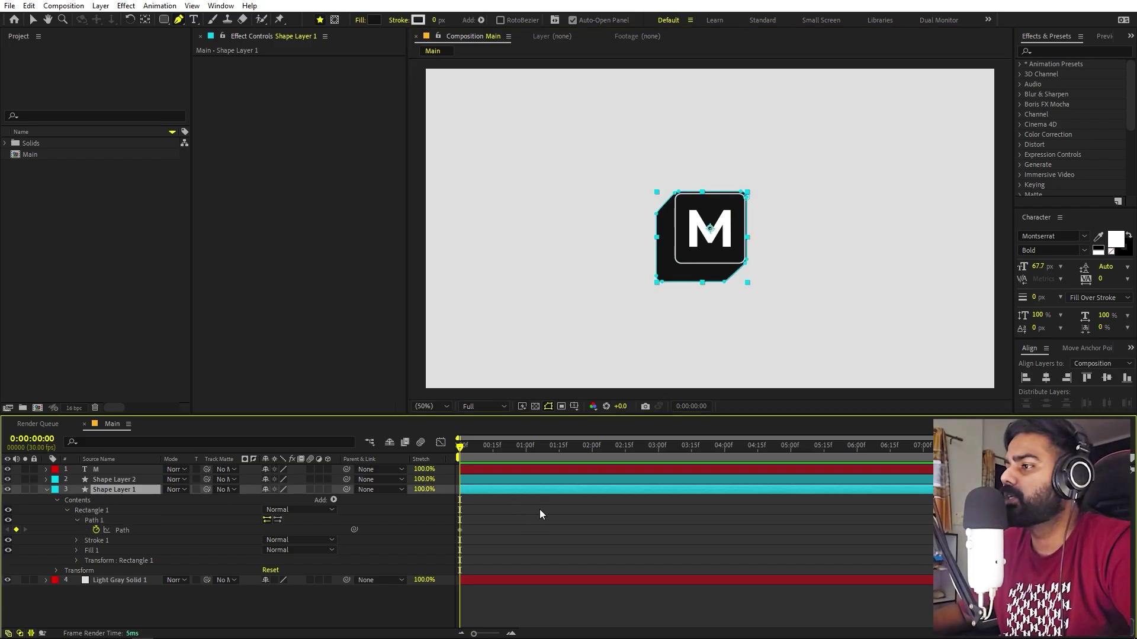
{"action": "left_click_drag", "start_coordinate": [474, 634], "coordinate": [493, 634]}
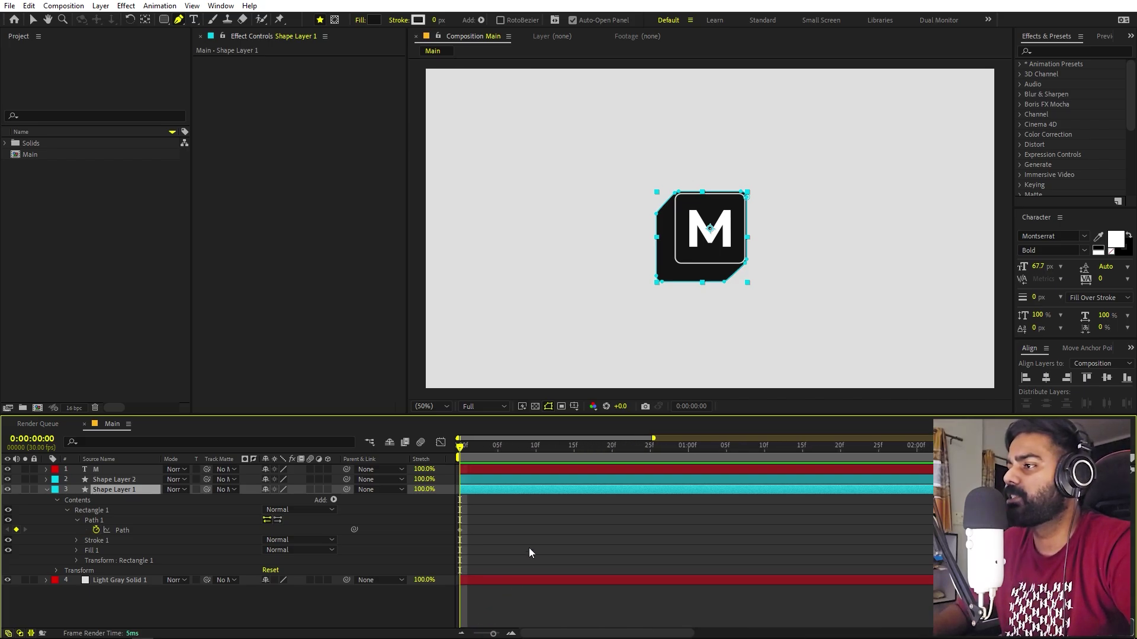
{"action": "key", "text": "shift+Page_Down"}
{"action": "left_click_drag", "start_coordinate": [507, 452], "coordinate": [498, 452]}
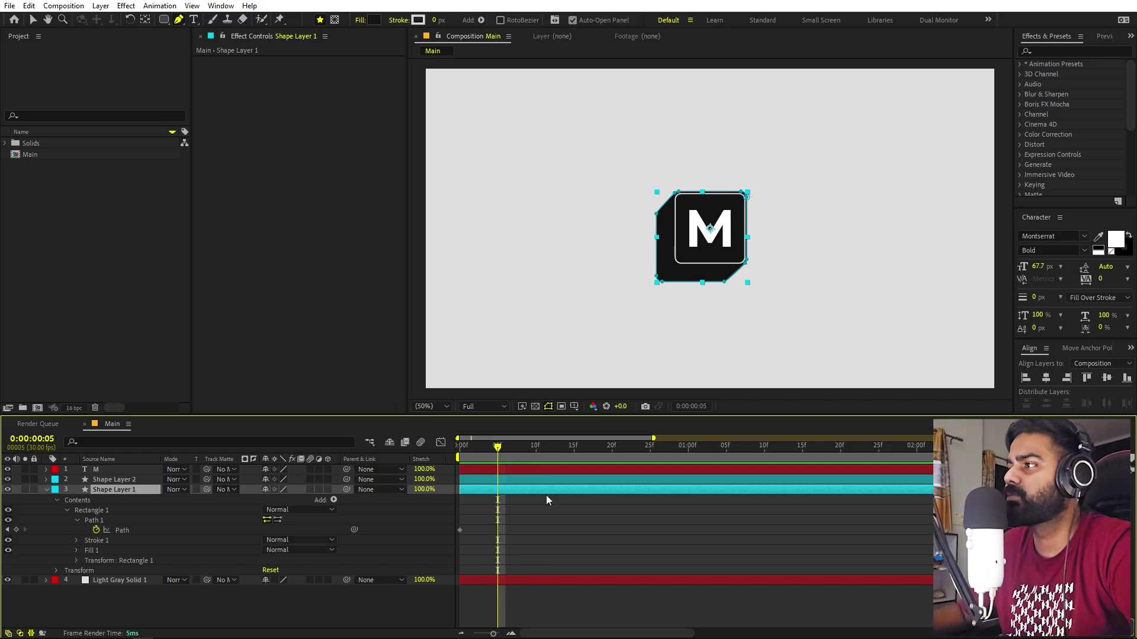
{"action": "left_click", "coordinate": [528, 537]}
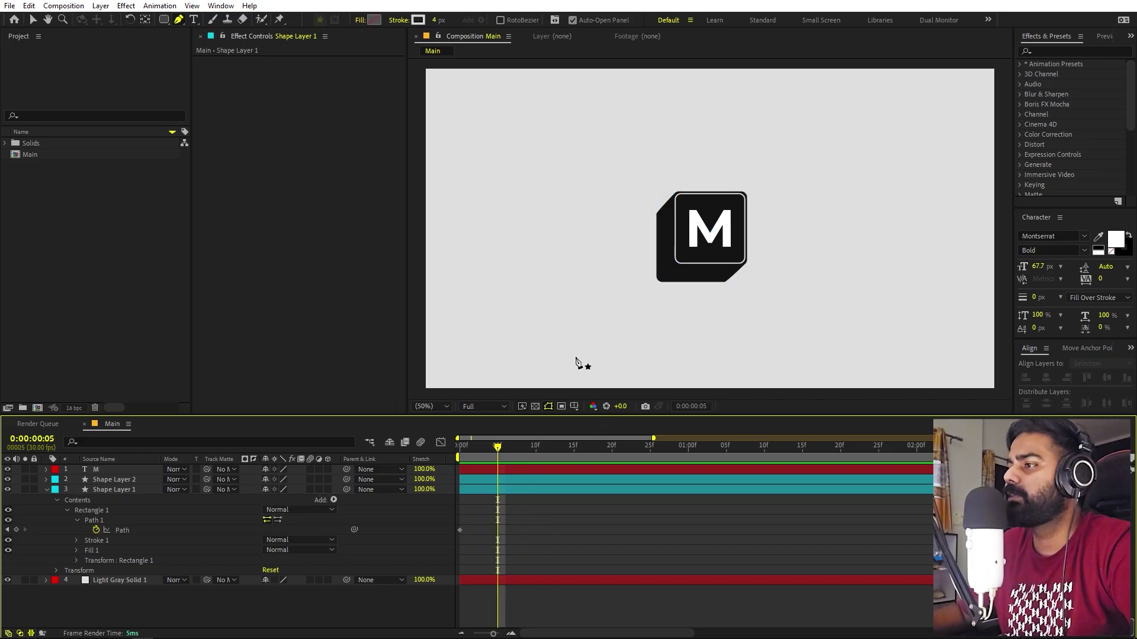
- Shift the upper and right path vertices of Shape Layer 1 diagonally down-left at frame 5 to collapse the extruded side into a square
{"action": "left_click", "coordinate": [518, 488]}
{"action": "scroll", "coordinate": [655, 214], "scroll_direction": "up", "scroll_amount": 4}
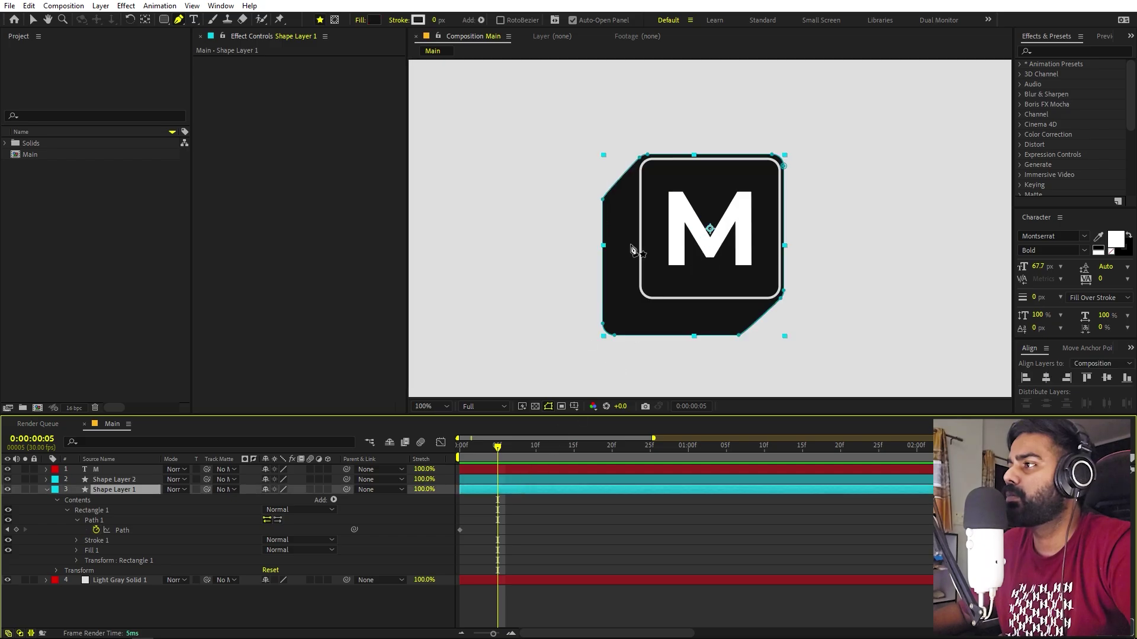
{"action": "left_click_drag", "start_coordinate": [656, 206], "coordinate": [660, 227]}
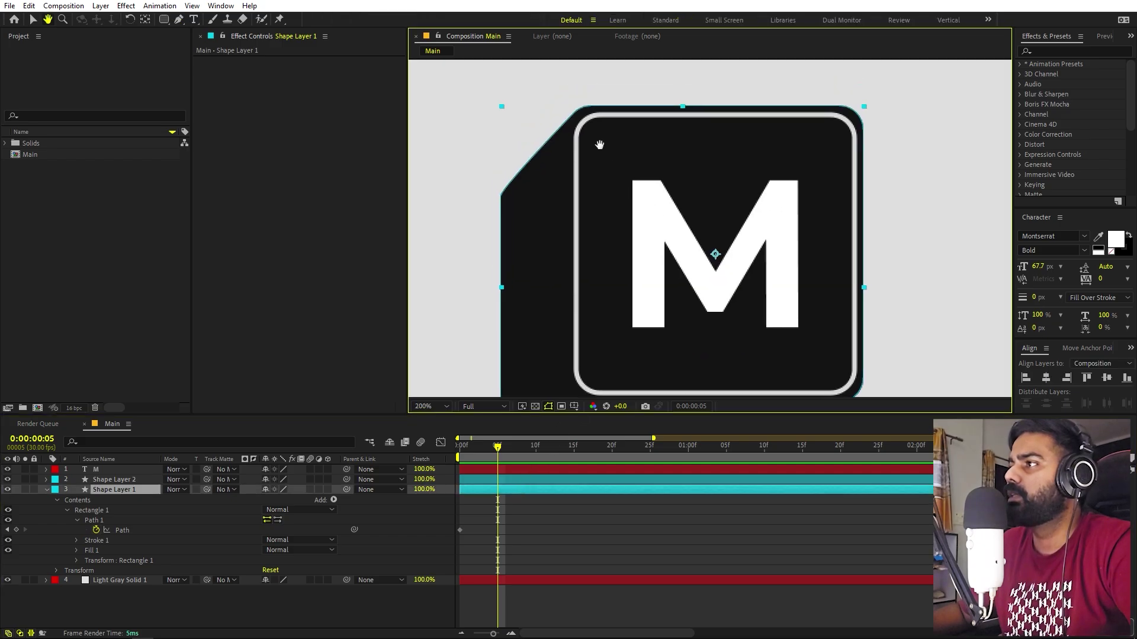
{"action": "left_click", "coordinate": [576, 115]}
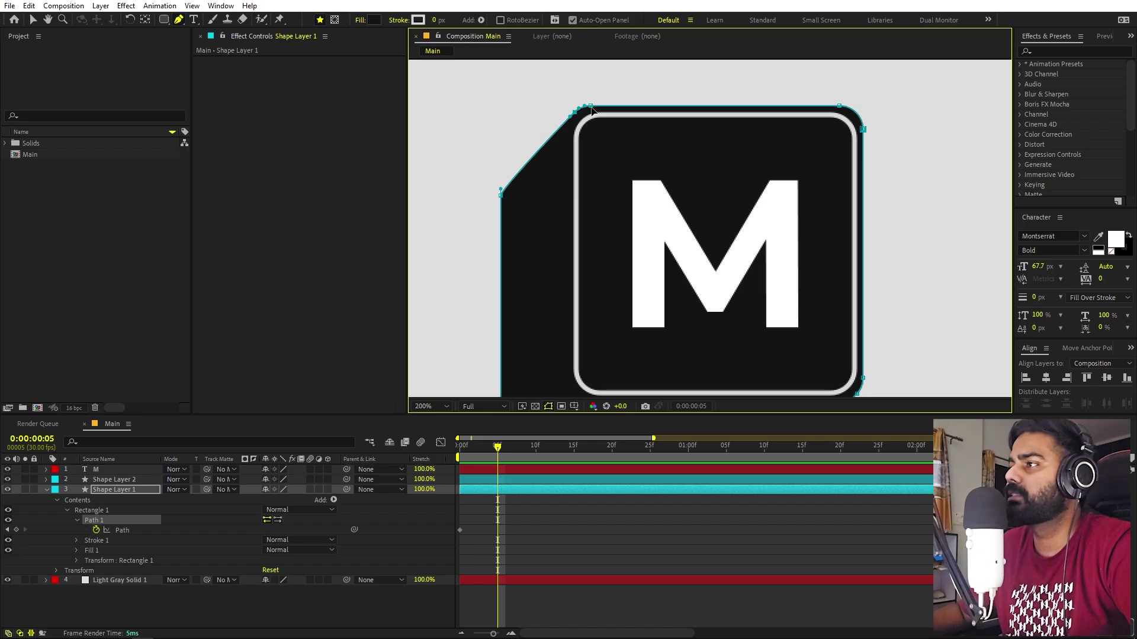
{"action": "left_click", "coordinate": [592, 110]}
{"action": "scroll", "coordinate": [914, 272], "scroll_direction": "down", "scroll_amount": 3}
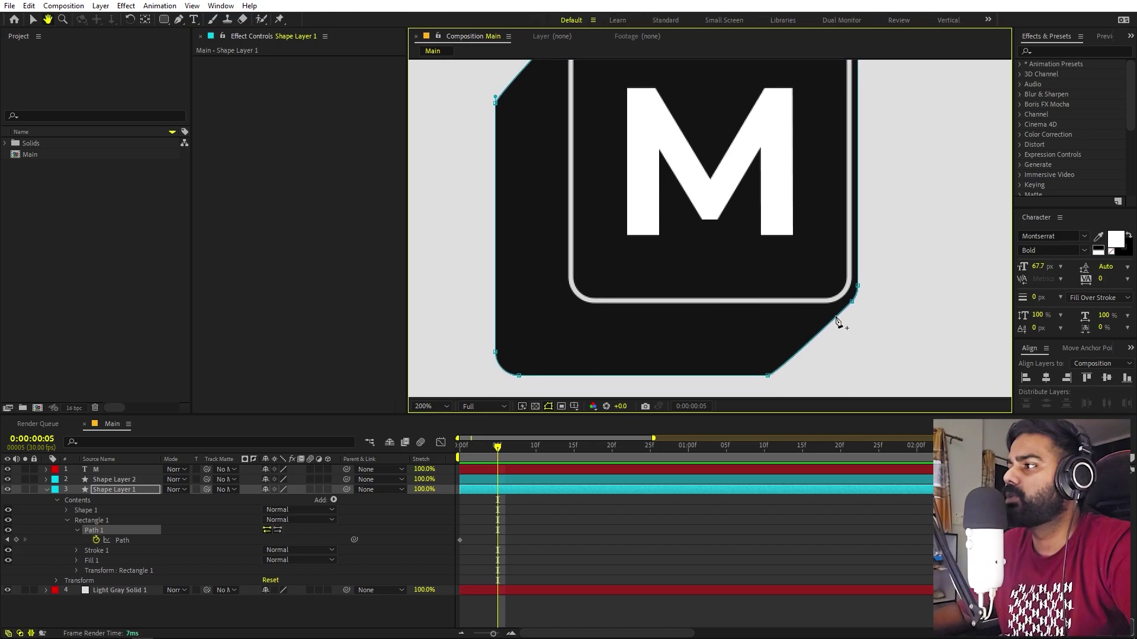
{"action": "scroll", "coordinate": [772, 270], "scroll_direction": "down", "scroll_amount": 1}
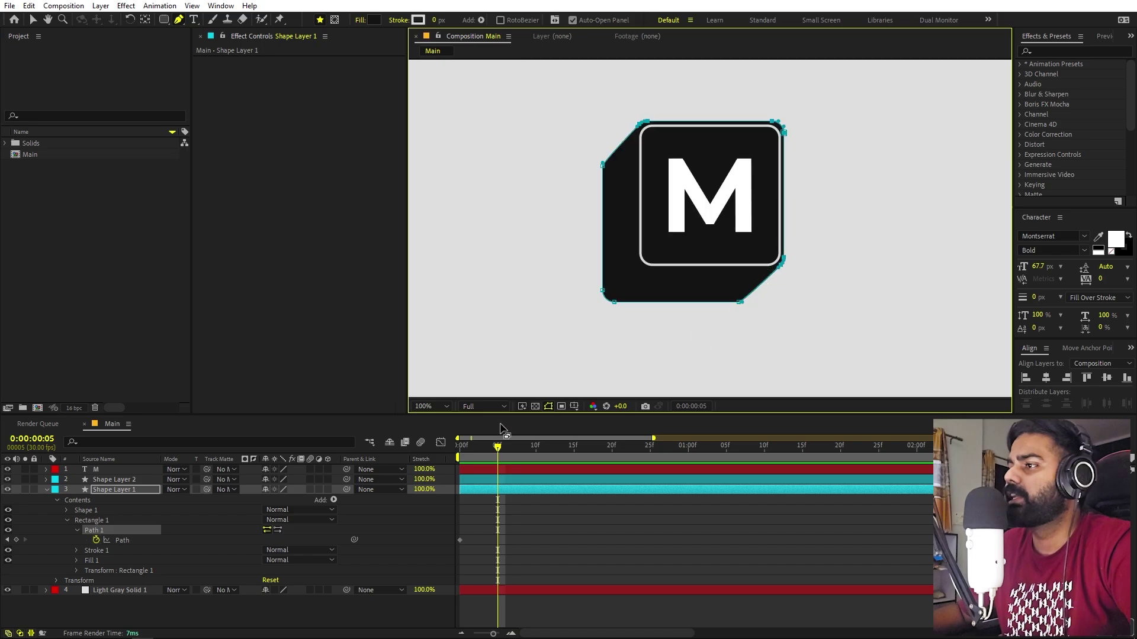
{"action": "left_click", "coordinate": [430, 406]}
{"action": "left_click", "coordinate": [442, 433]}
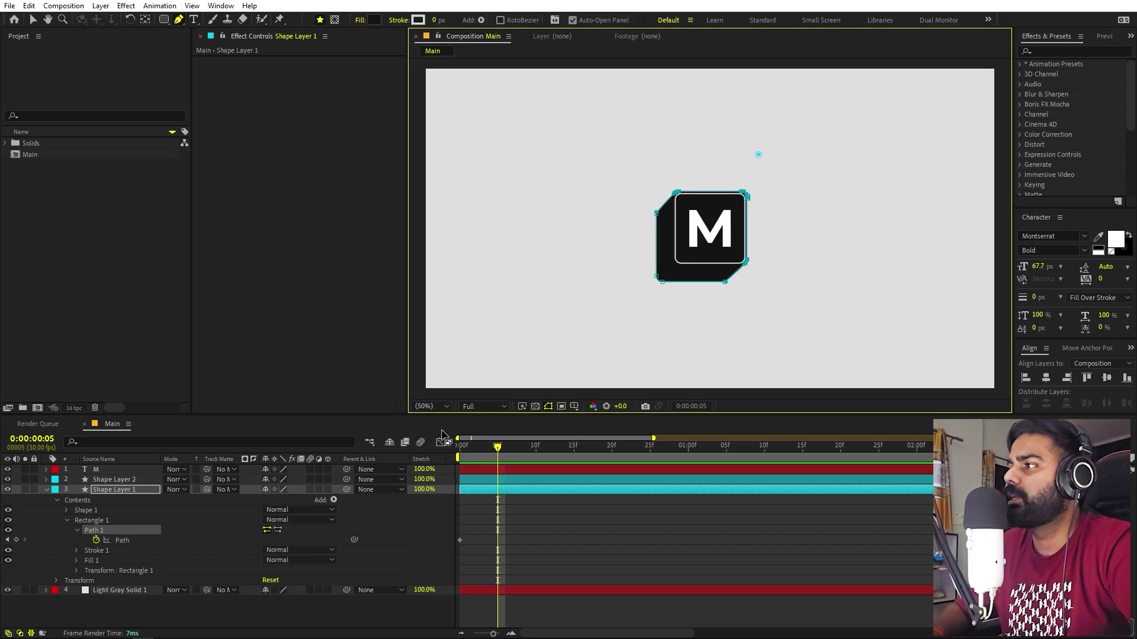
{"action": "key", "text": "shift+Left"}
{"action": "key", "text": "shift+Left"}
{"action": "key", "text": "shift+Down"}
{"action": "key", "text": "shift+Down"}
{"action": "key", "text": "shift+Down"}
{"action": "key", "text": "shift+Down"}
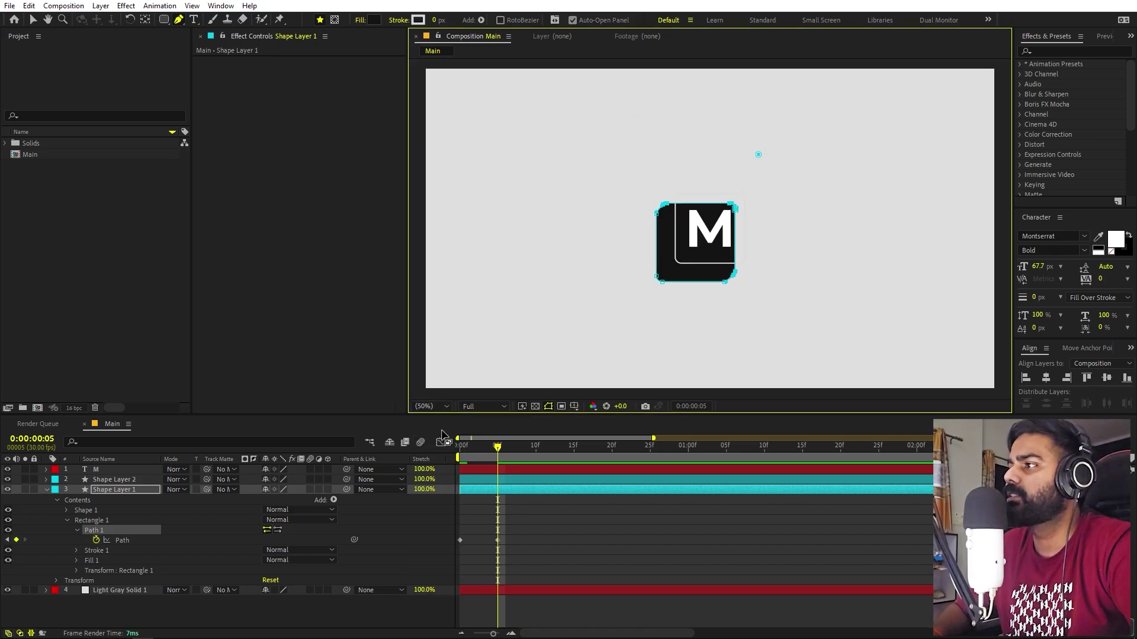
{"action": "scroll", "coordinate": [714, 232], "scroll_direction": "up", "scroll_amount": 4}
{"action": "scroll", "coordinate": [682, 285], "scroll_direction": "down", "scroll_amount": 2}
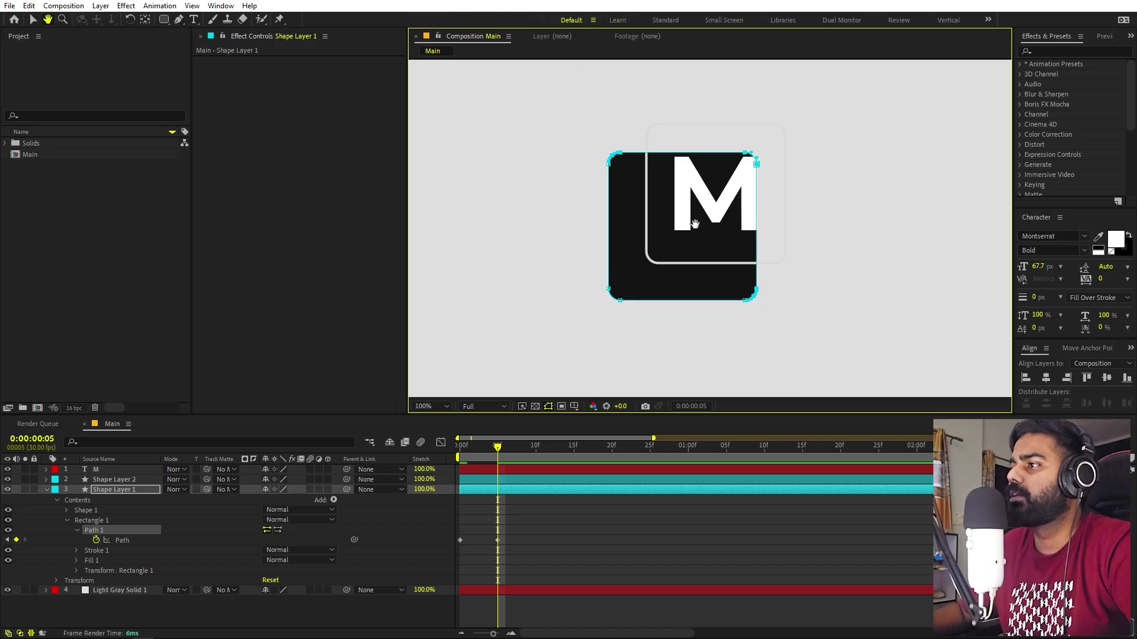
- Parent the M text layer to Shape Layer 2
{"action": "left_click", "coordinate": [100, 471]}
{"action": "key", "text": "g"}
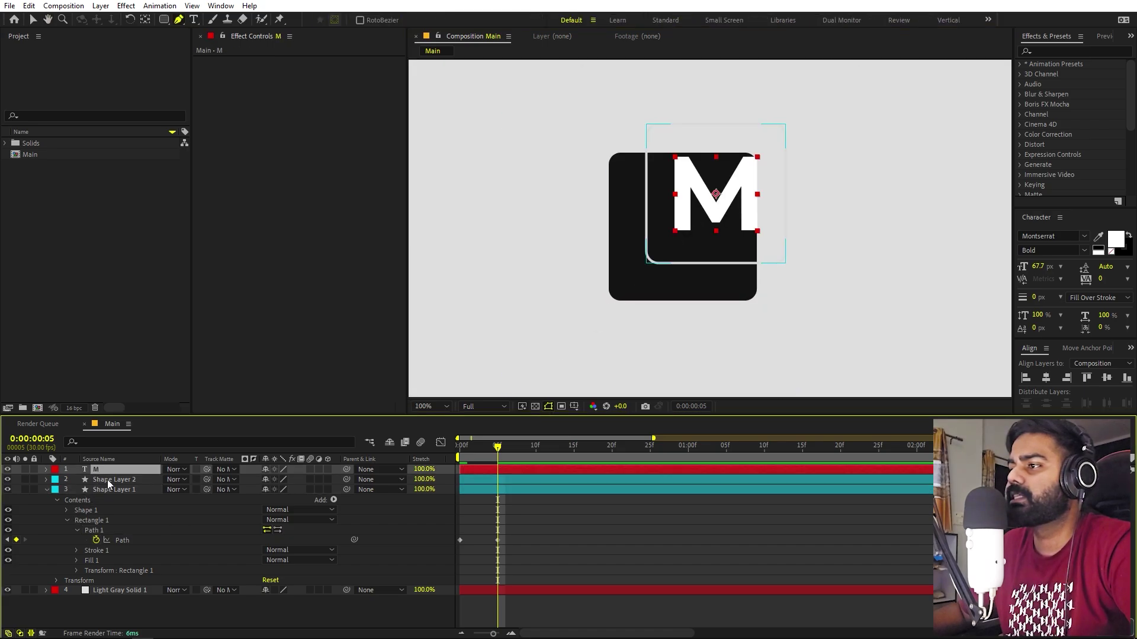
{"action": "left_click_drag", "start_coordinate": [133, 485], "coordinate": [130, 485]}
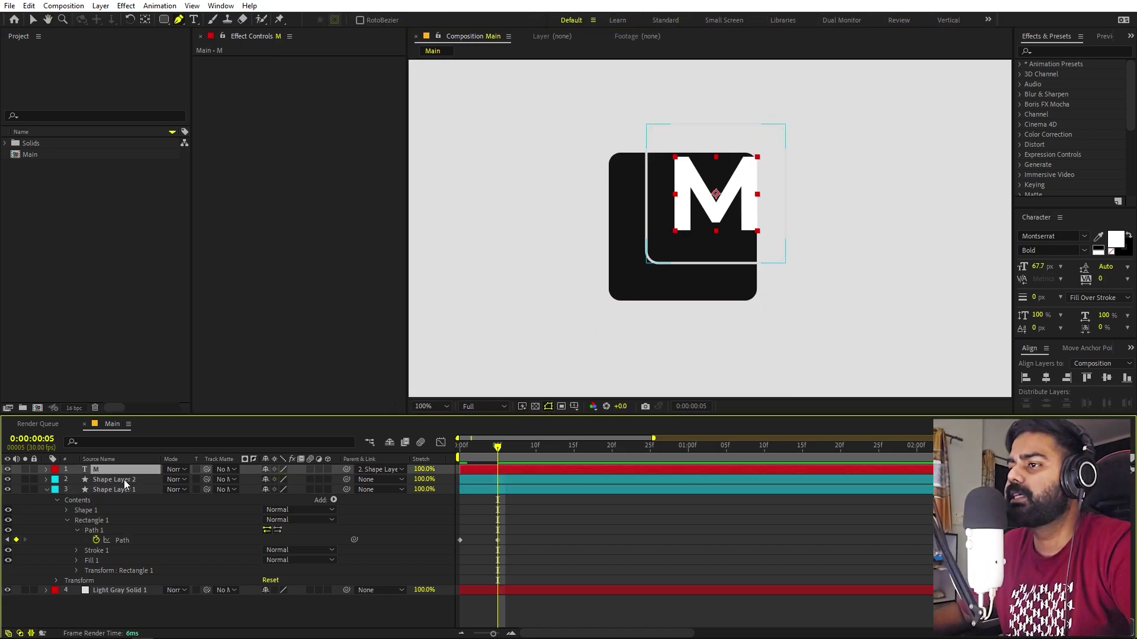
- Add a Position keyframe to Shape Layer 2 at frame 5
{"action": "left_click", "coordinate": [126, 480]}
{"action": "key", "text": "p"}
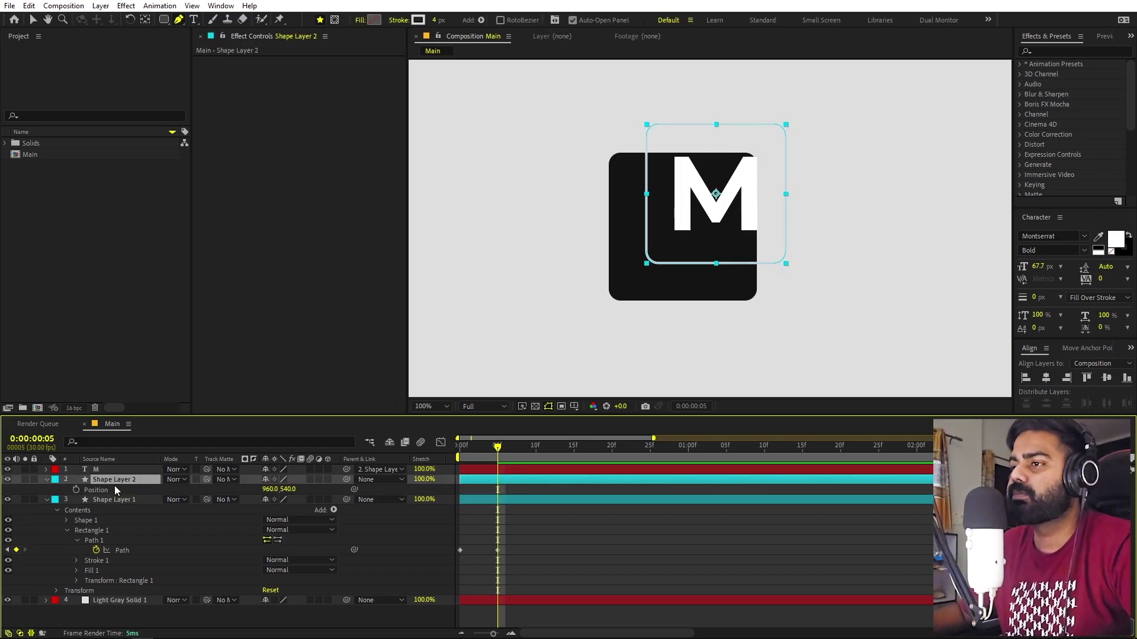
{"action": "left_click", "coordinate": [76, 489]}
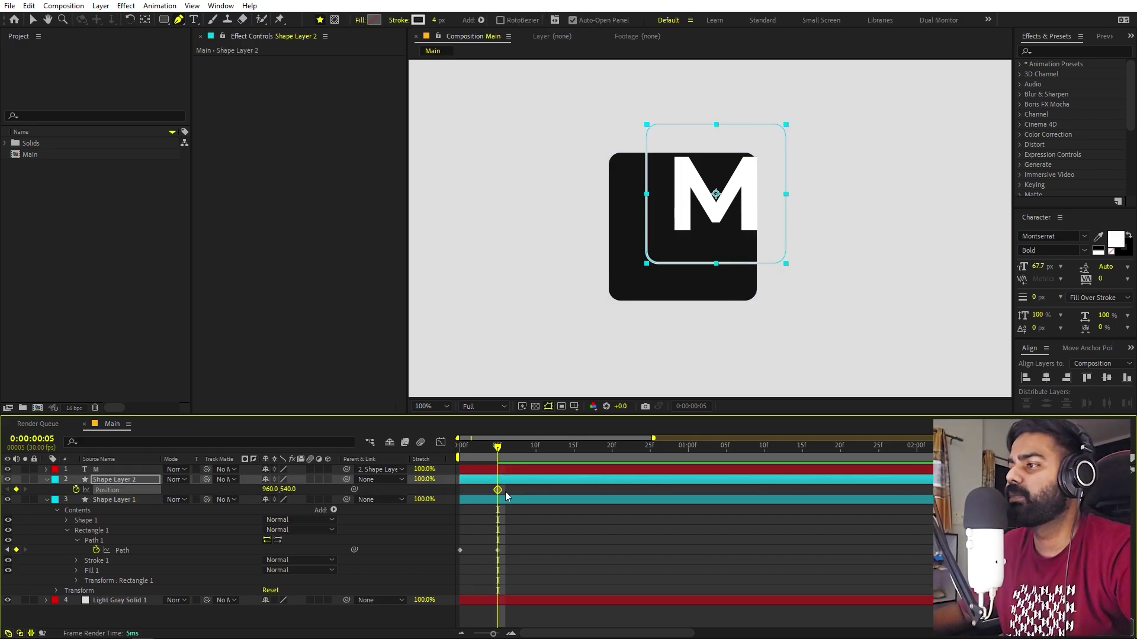
- Move Shape Layer 2's Position keyframe to frame 0, and shift the layer down-left at frame 5 to about 910, 590
{"action": "left_click_drag", "start_coordinate": [497, 490], "coordinate": [460, 490]}
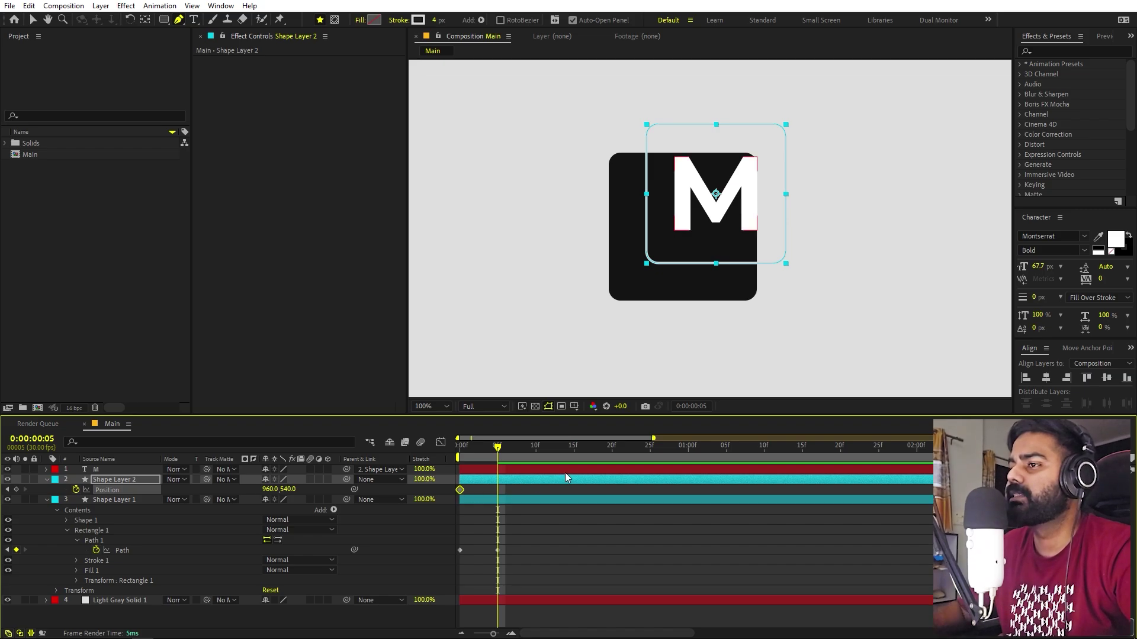
{"action": "key", "text": "shift+Left"}
{"action": "key", "text": "shift+Left"}
{"action": "key", "text": "shift+Left"}
{"action": "key", "text": "shift+Left"}
{"action": "key", "text": "shift+Left"}
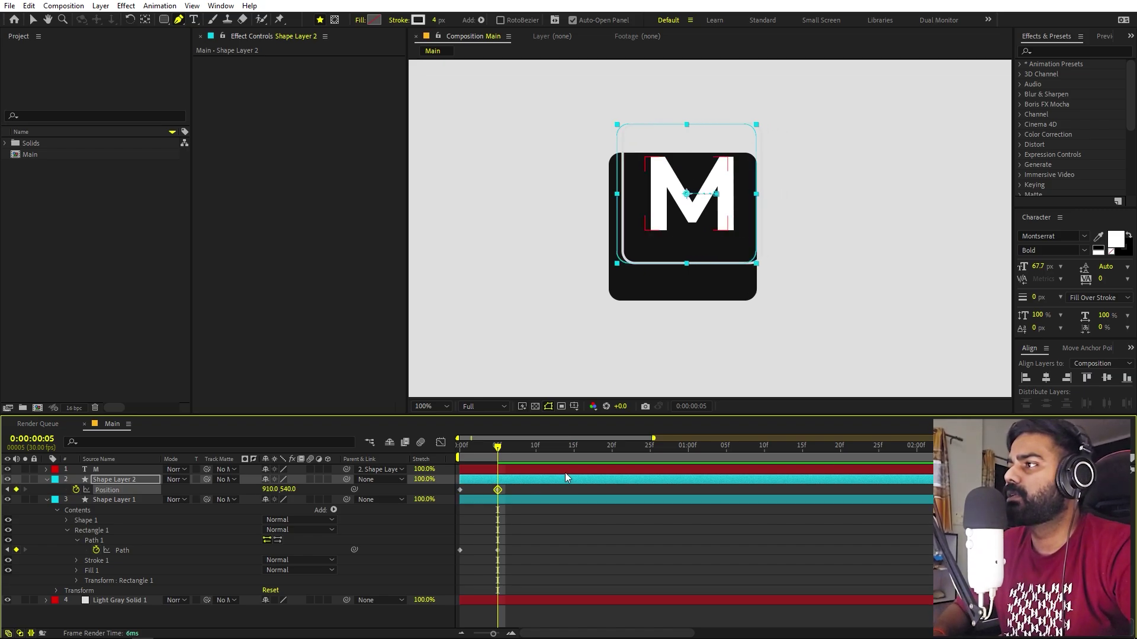
{"action": "key", "text": "shift+Down"}
{"action": "key", "text": "shift+Down"}
{"action": "key", "text": "shift+Down"}
{"action": "key", "text": "shift+Down"}
{"action": "key", "text": "shift+Down"}
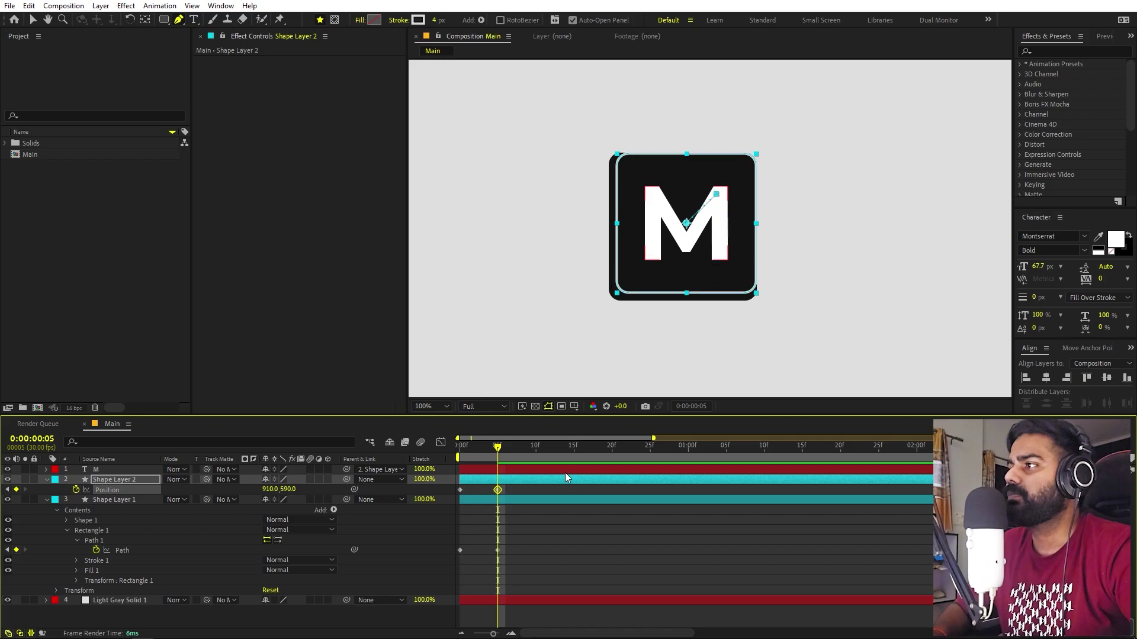
- Fine-tune Shape Layer 2's position at frame 5 to 904, 596, centering the outline inside the dark square
{"action": "key", "text": "Left"}
{"action": "key", "text": "Left"}
{"action": "key", "text": "Left"}
{"action": "key", "text": "Left"}
{"action": "key", "text": "Left"}
{"action": "key", "text": "Left"}
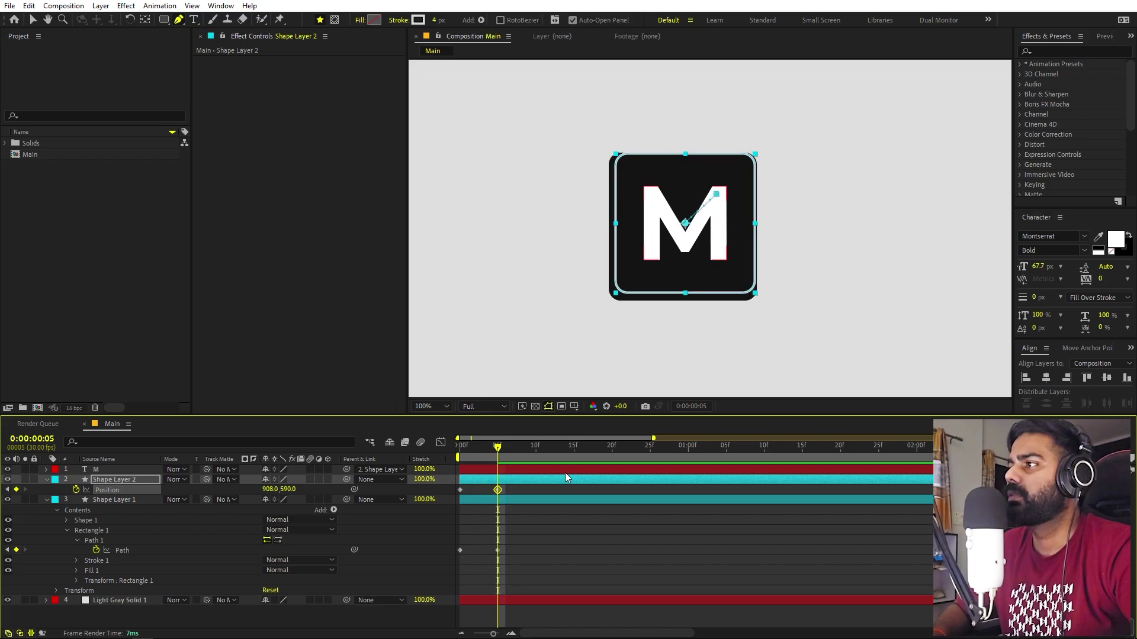
{"action": "key", "text": "Down"}
{"action": "key", "text": "Down"}
{"action": "key", "text": "Down"}
{"action": "key", "text": "Down"}
{"action": "key", "text": "Down"}
{"action": "key", "text": "Down"}
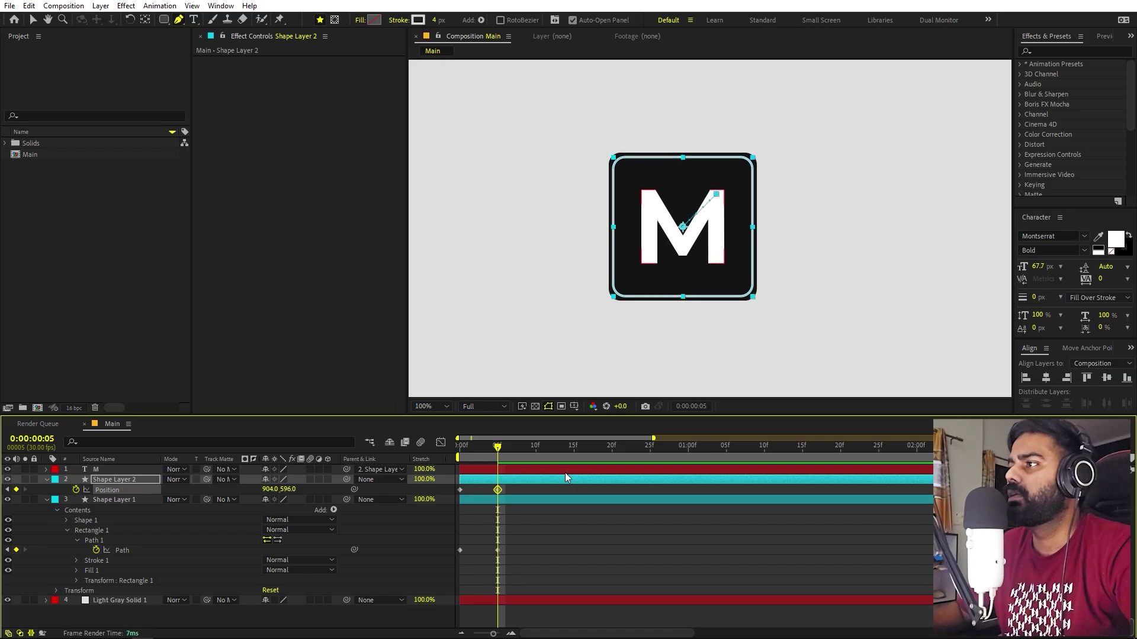
{"action": "left_click", "coordinate": [630, 562]}
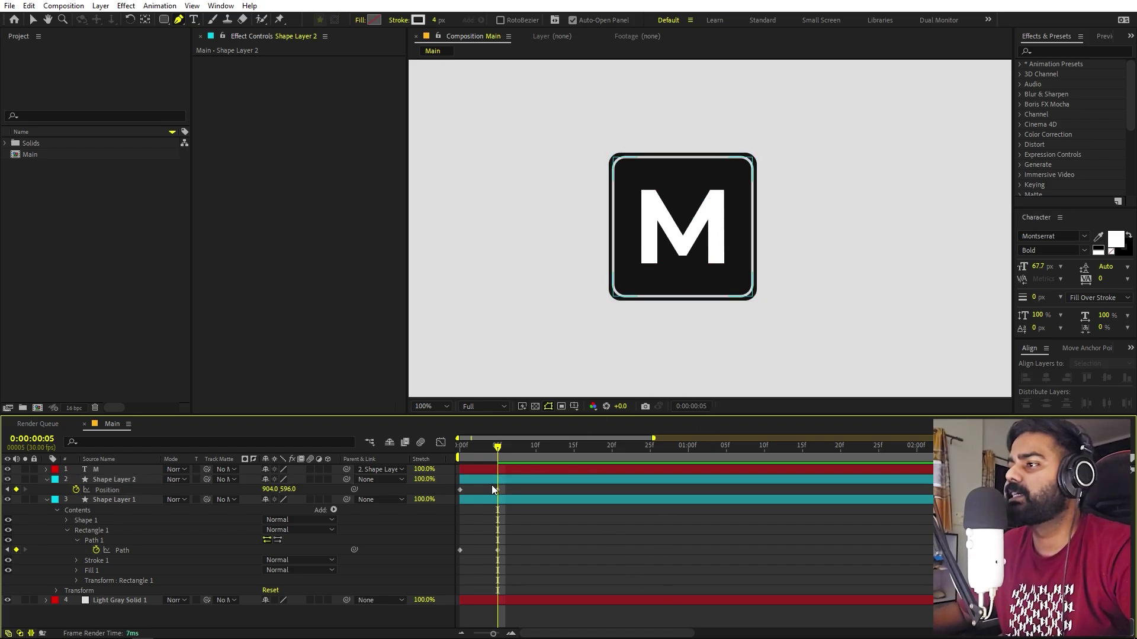
- Copy Shape Layer 2's first Position keyframe to 0:00:00:10
{"action": "left_click_drag", "start_coordinate": [507, 453], "coordinate": [537, 452]}
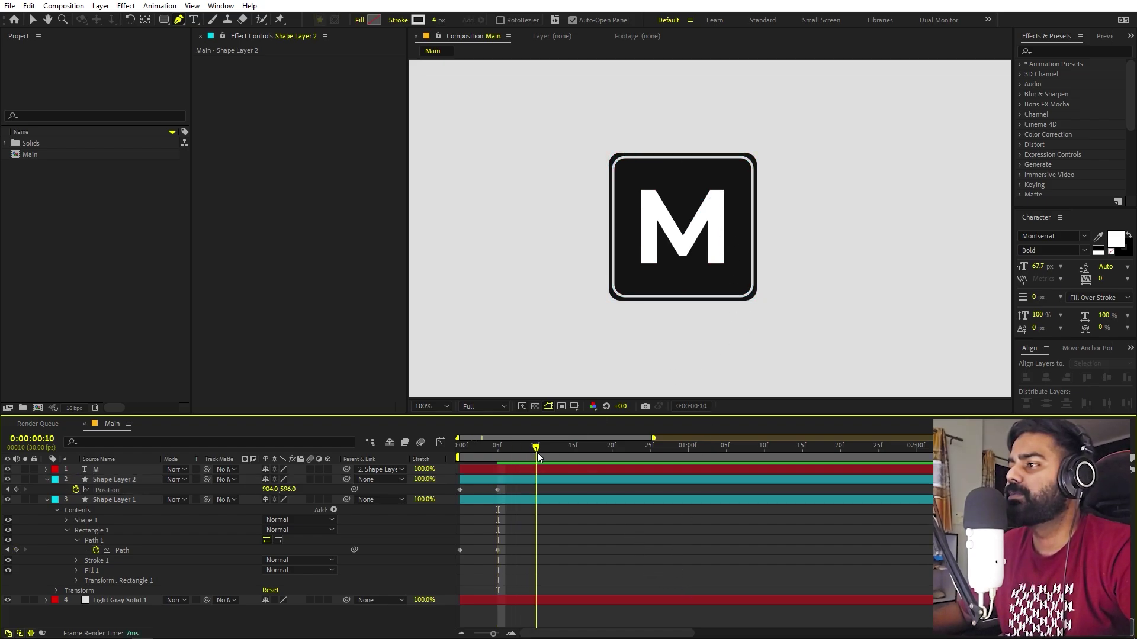
{"action": "left_click_drag", "start_coordinate": [463, 492], "coordinate": [454, 487]}
{"action": "key", "text": "ctrl+c"}
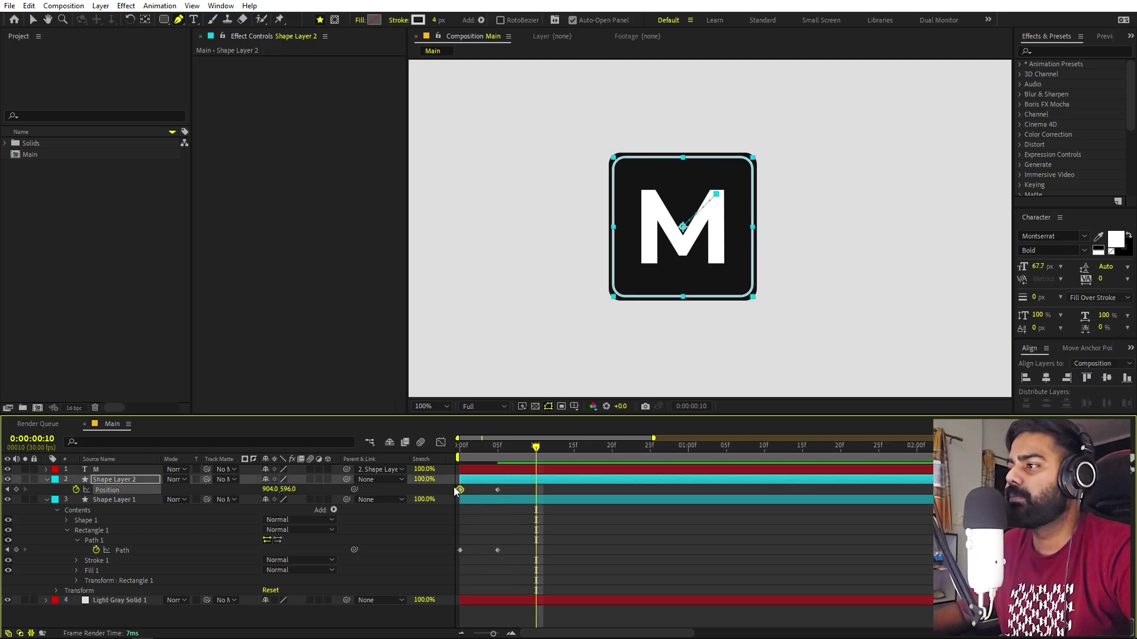
{"action": "key", "text": "ctrl+v"}
- Copy the first Path keyframe of Rectangle 1 in Shape Layer 1 to 0:00:00:10
{"action": "left_click", "coordinate": [467, 542]}
{"action": "left_click", "coordinate": [460, 550]}
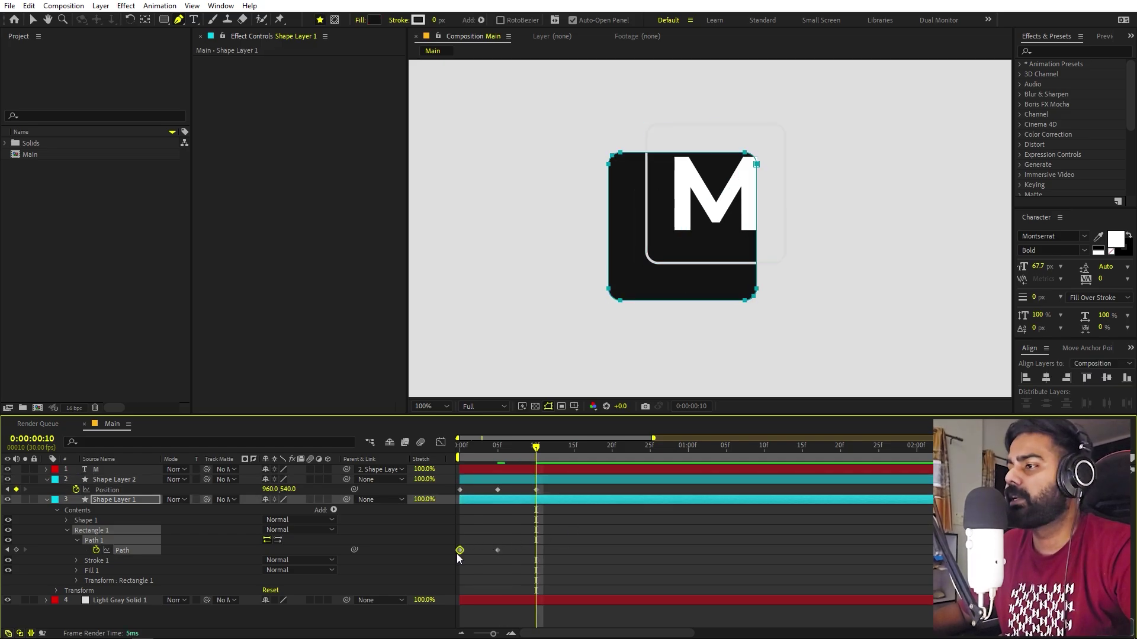
{"action": "key", "text": "ctrl+c"}
{"action": "key", "text": "ctrl+v"}
- Preview the key press from the start and apply Easy Ease to all Position and Path keyframes
{"action": "key", "text": "Home"}
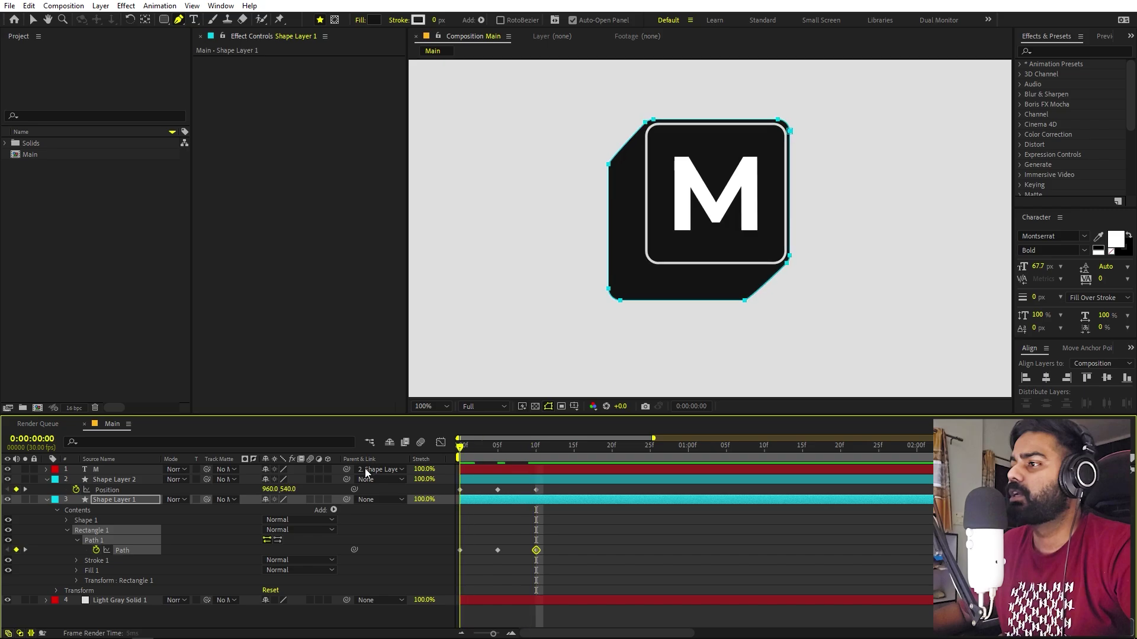
{"action": "left_click", "coordinate": [680, 525]}
{"action": "key", "text": "space"}
{"action": "left_click_drag", "start_coordinate": [542, 457], "coordinate": [410, 570]}
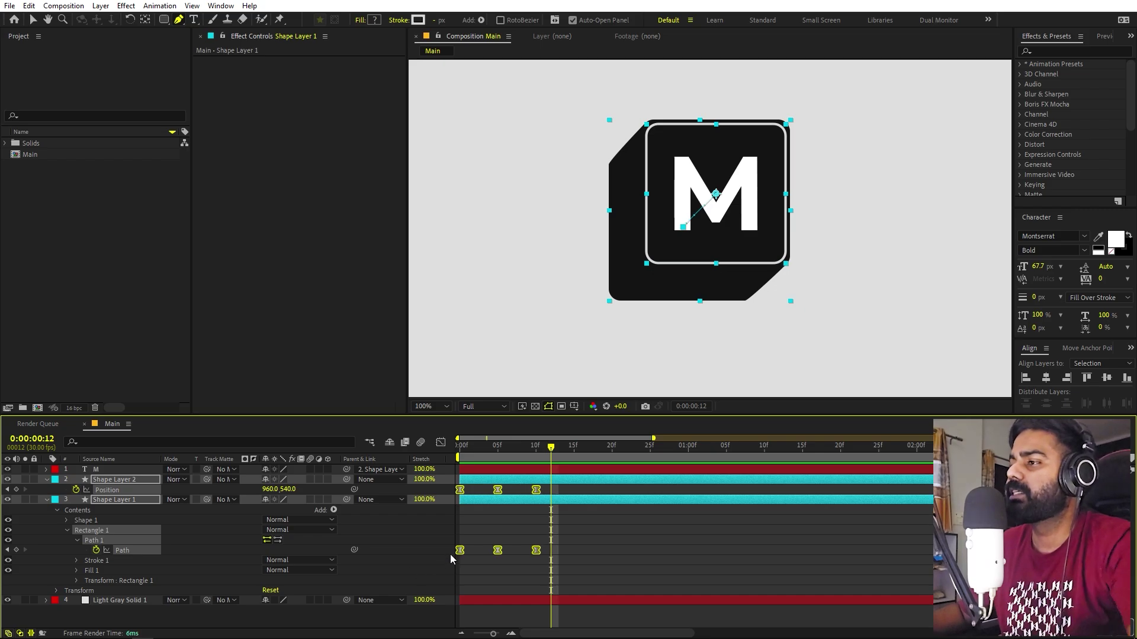
- Reshape the speed curves of the Position and Path keyframes to peak closer to the middle keyframe at frame 5, and preview the motion
{"action": "left_click", "coordinate": [441, 443]}
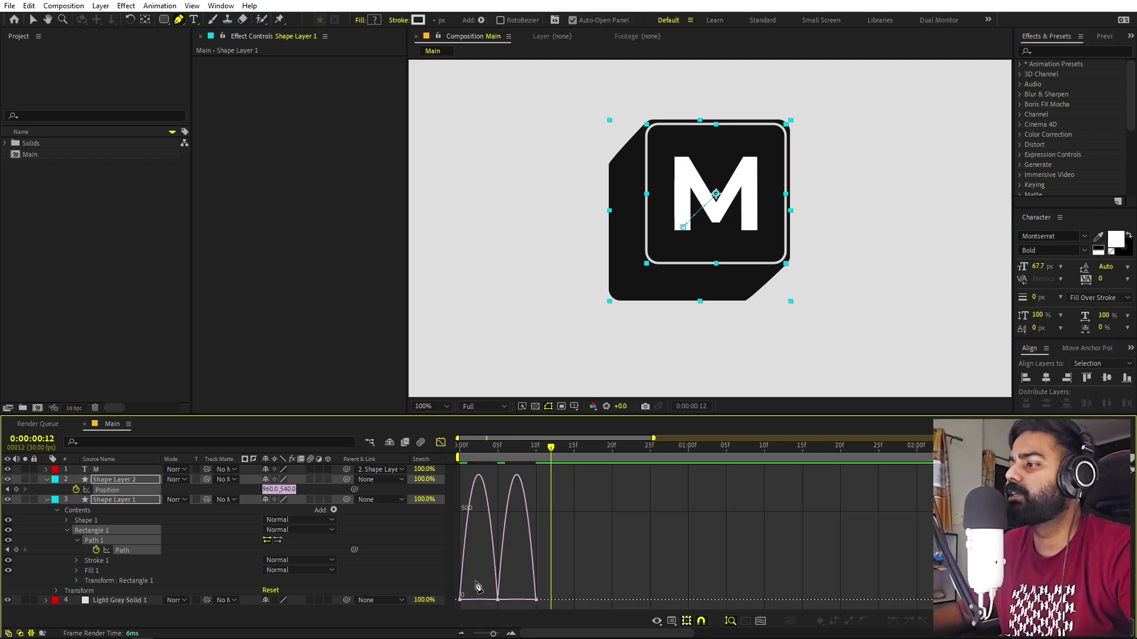
{"action": "left_click", "coordinate": [672, 623]}
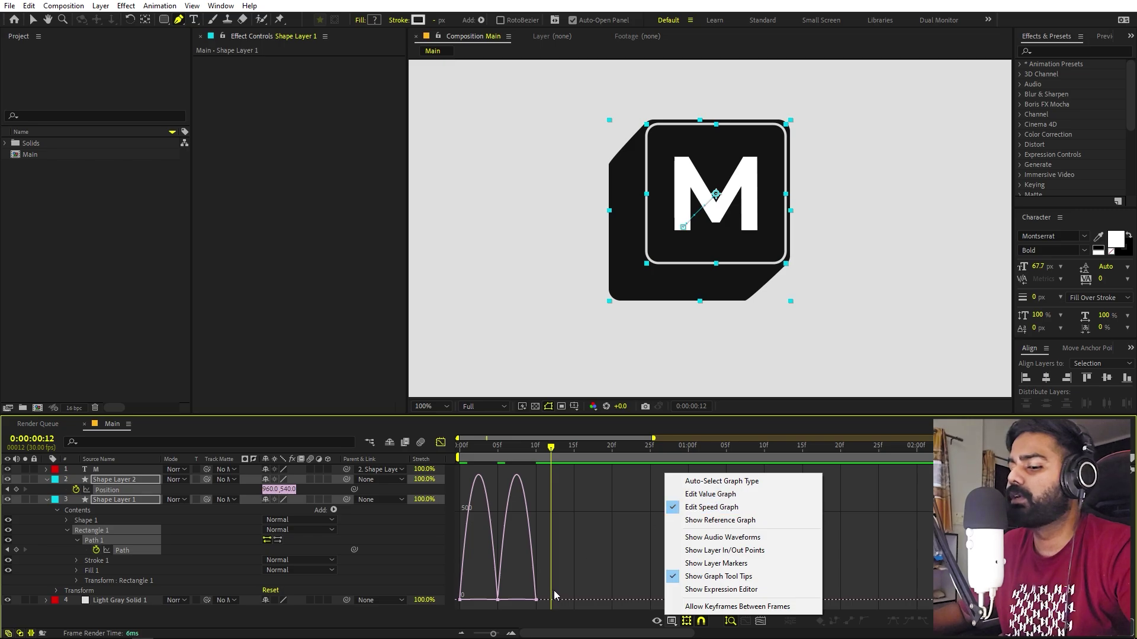
{"action": "left_click_drag", "start_coordinate": [617, 588], "coordinate": [417, 609]}
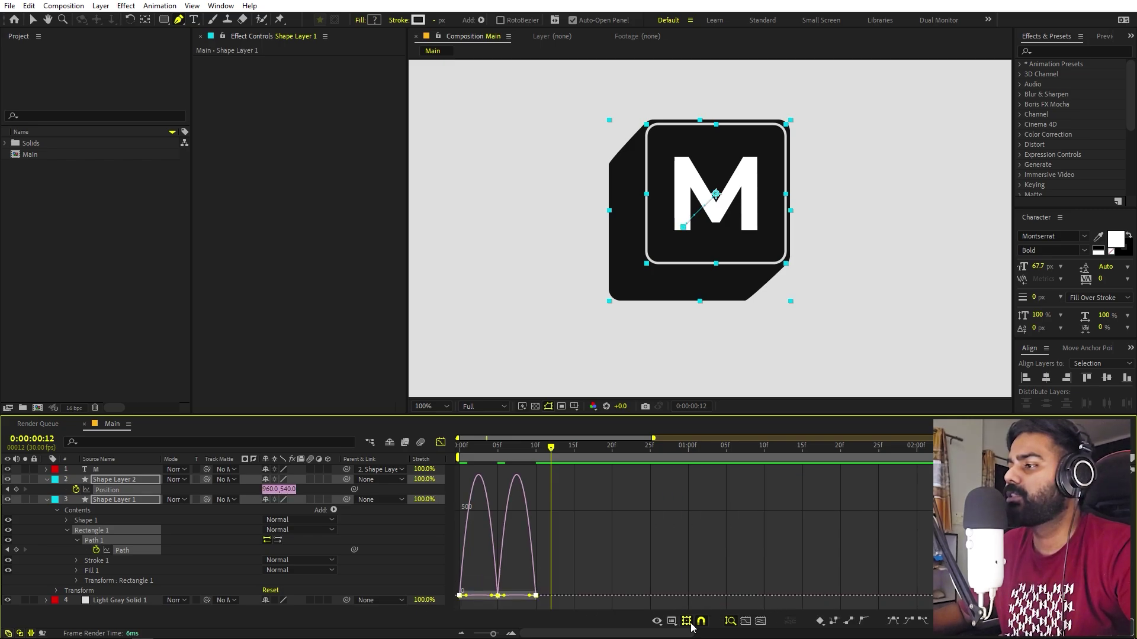
{"action": "left_click", "coordinate": [745, 621]}
{"action": "left_click_drag", "start_coordinate": [498, 579], "coordinate": [525, 601]}
{"action": "key", "text": "v"}
{"action": "left_click_drag", "start_coordinate": [774, 583], "coordinate": [685, 596]}
{"action": "key", "text": "space"}
{"action": "scroll", "coordinate": [713, 283], "scroll_direction": "down", "scroll_amount": 2}
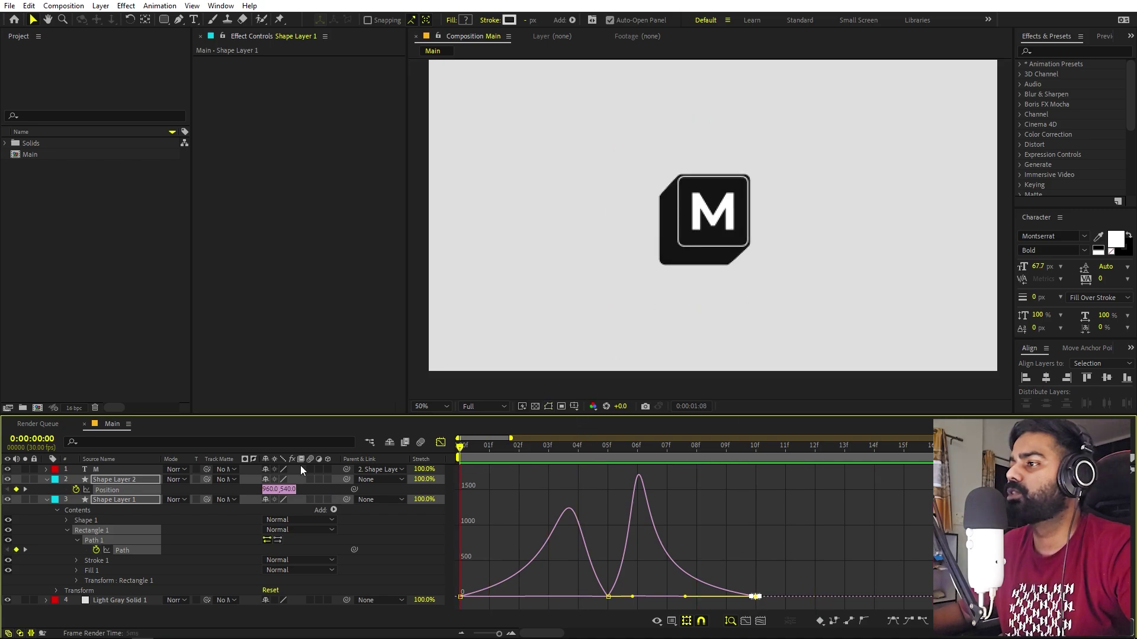
{"action": "key", "text": "space"}
{"action": "left_click", "coordinate": [441, 443]}
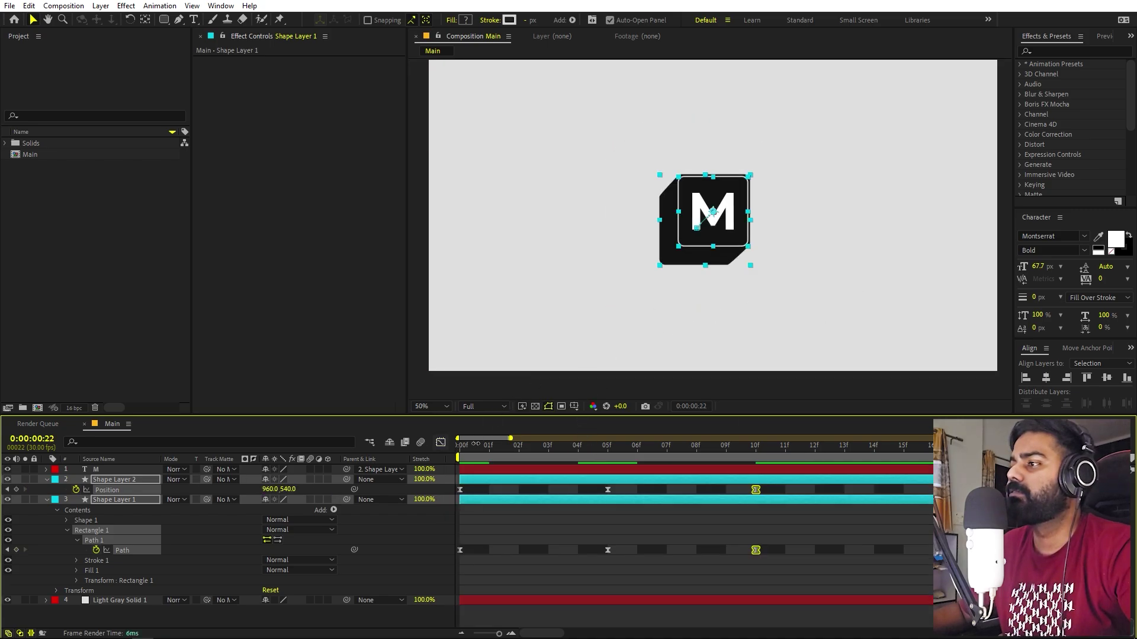
- Fit the composition in the viewer and stretch all Position and Path keyframes so the second and third fall at frames 7 and 14
{"action": "left_click_drag", "start_coordinate": [782, 489], "coordinate": [435, 553]}
{"action": "scroll", "coordinate": [667, 254], "scroll_direction": "down", "scroll_amount": 2}
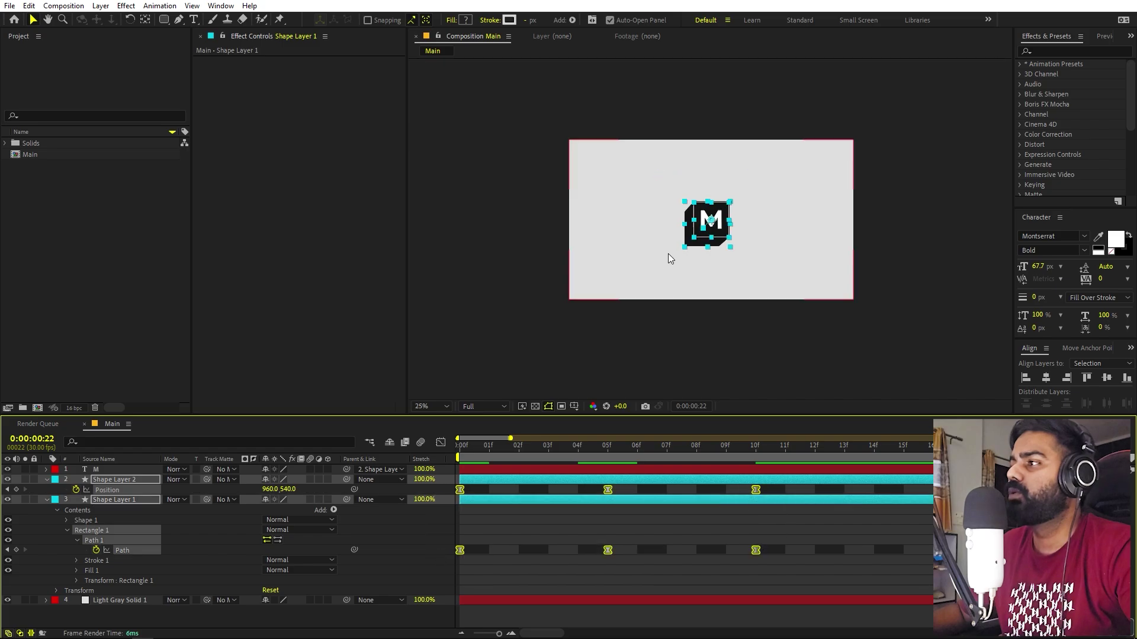
{"action": "scroll", "coordinate": [672, 274], "scroll_direction": "up", "scroll_amount": 2}
{"action": "left_click", "coordinate": [449, 409]}
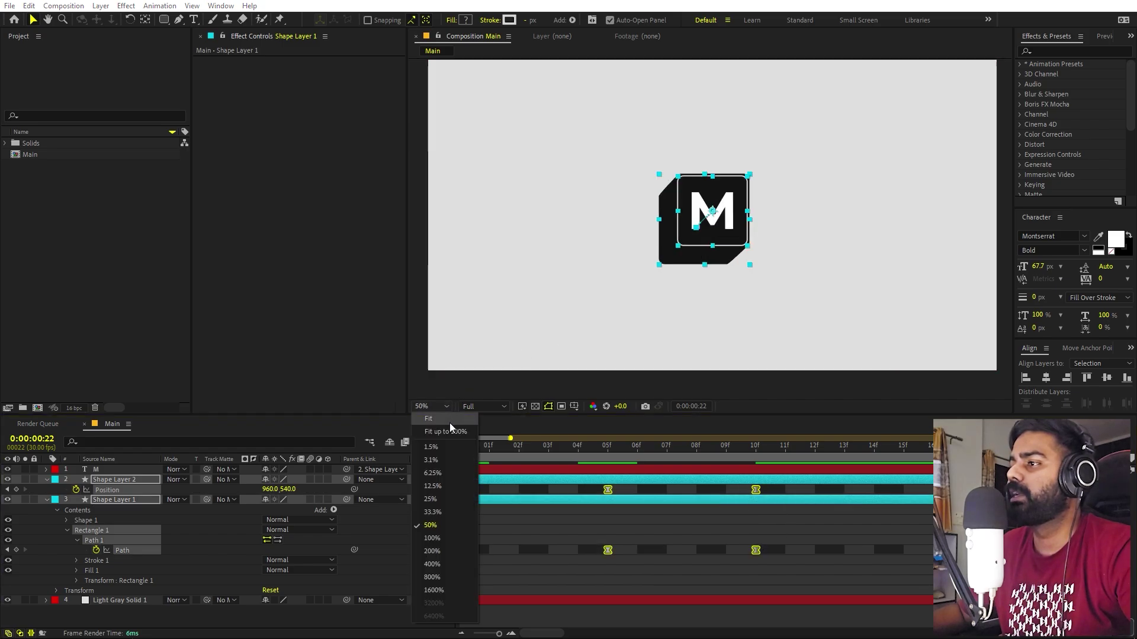
{"action": "left_click", "coordinate": [449, 422]}
{"action": "left_click_drag", "start_coordinate": [840, 487], "coordinate": [401, 559]}
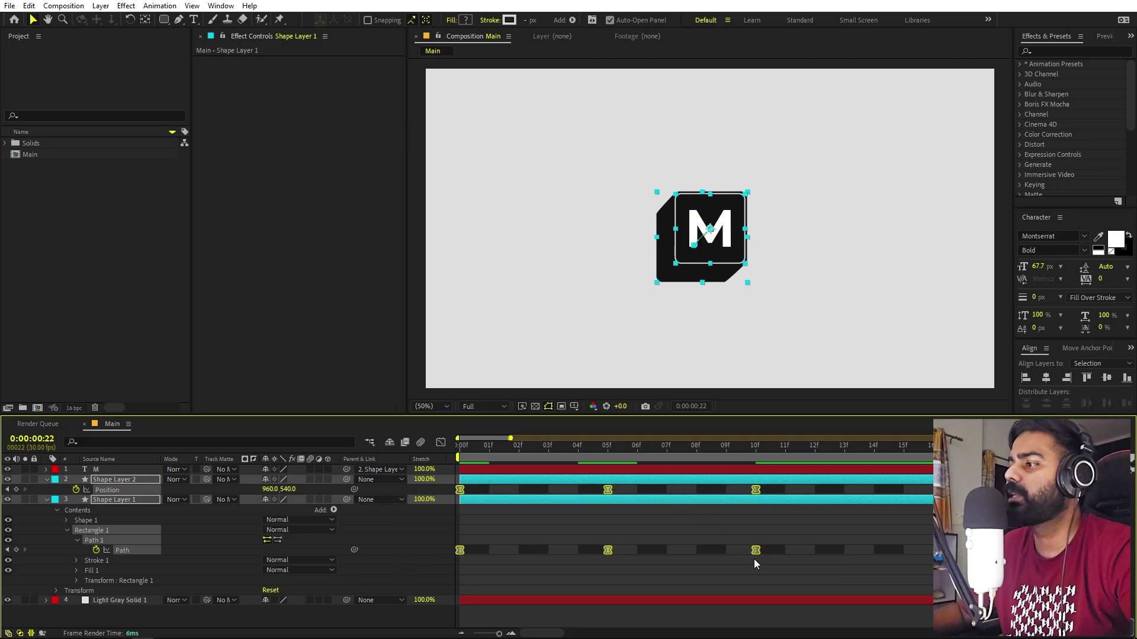
{"action": "left_click_drag", "start_coordinate": [773, 555], "coordinate": [892, 554]}
{"action": "left_click_drag", "start_coordinate": [613, 452], "coordinate": [457, 452]}
{"action": "key", "text": "space"}
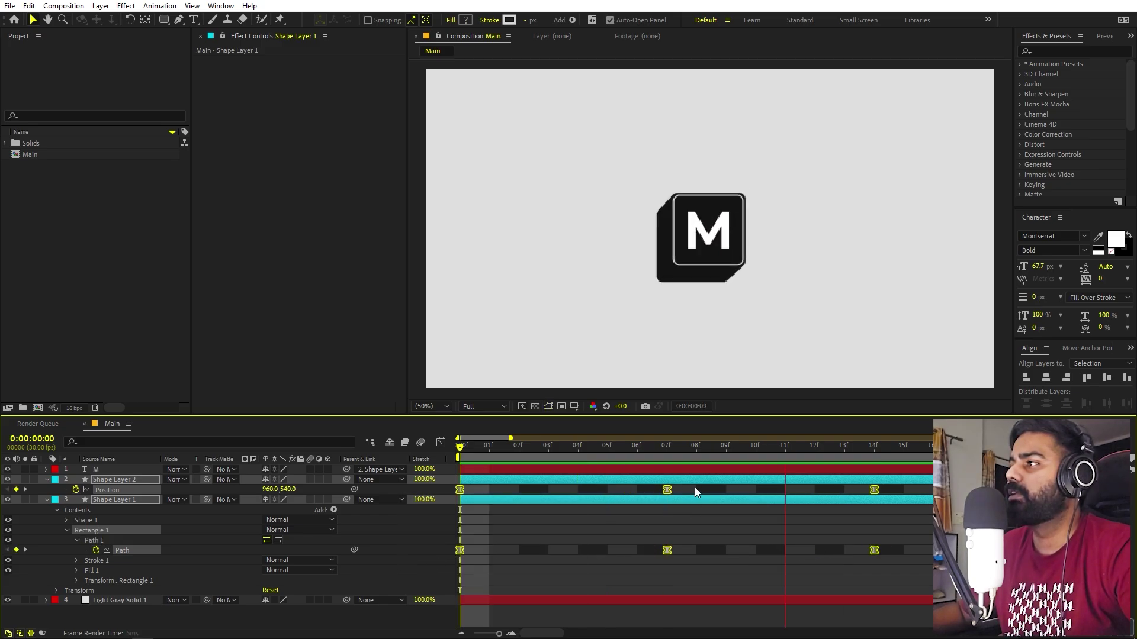
- Preview the key press and compress all keyframes so the second and third fall at about frames 6 and 12
{"action": "key", "text": "space"}
{"action": "left_click_drag", "start_coordinate": [653, 452], "coordinate": [267, 465]}
{"action": "key", "text": "space"}
{"action": "scroll", "coordinate": [598, 459], "scroll_direction": "down", "scroll_amount": 5}
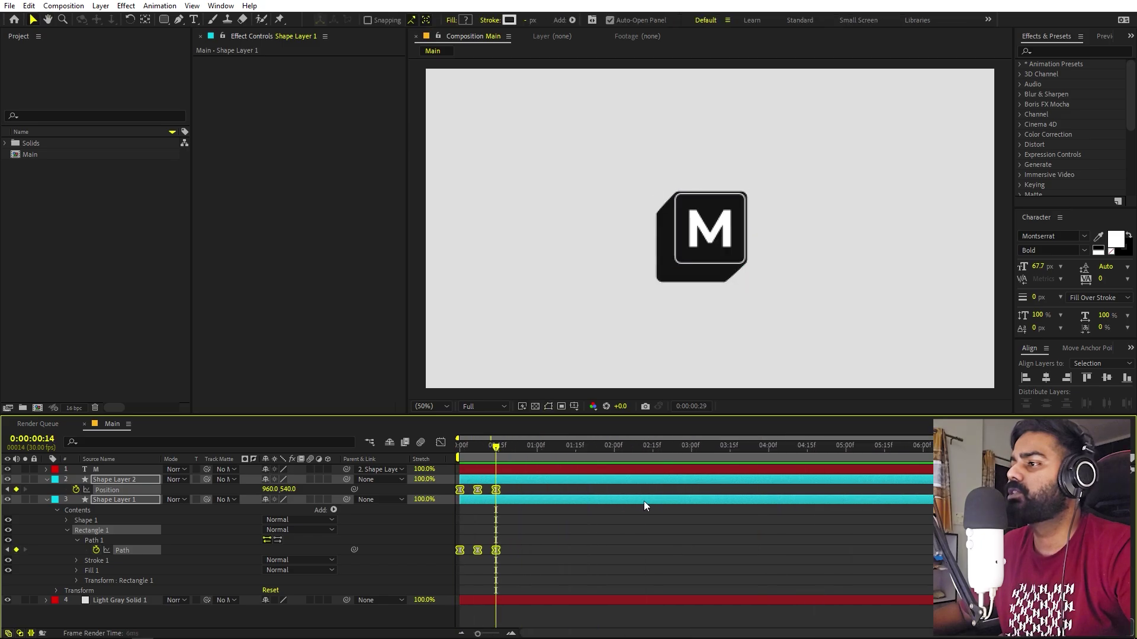
{"action": "key", "text": "Home"}
{"action": "key", "text": "space"}
{"action": "key", "text": "space"}
{"action": "left_click_drag", "start_coordinate": [496, 550], "coordinate": [491, 550]}
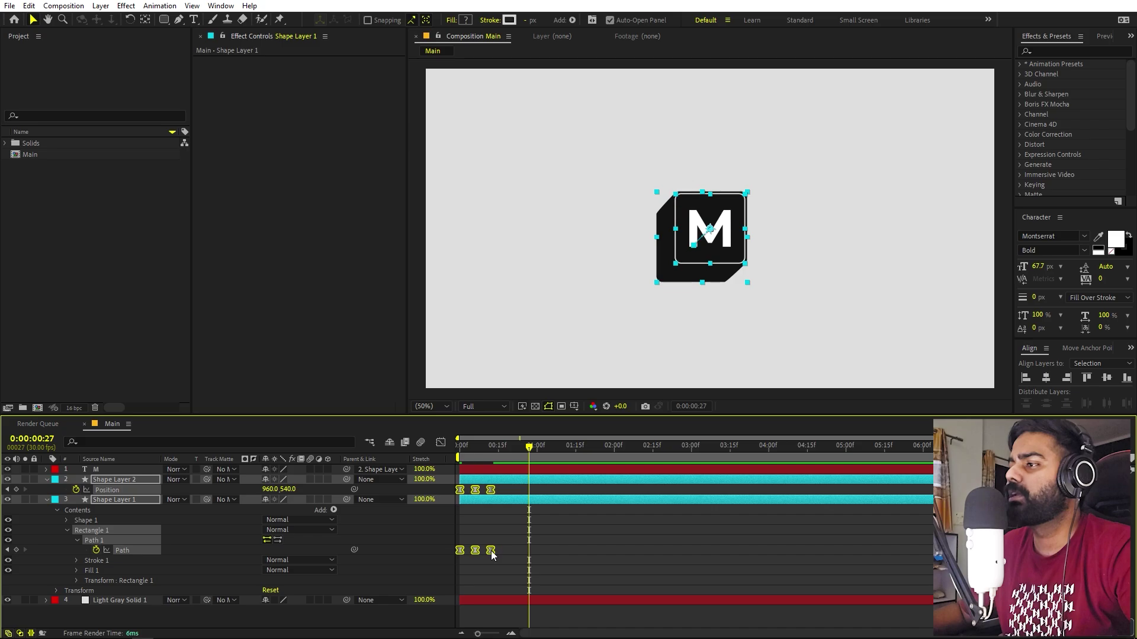
{"action": "key", "text": "space"}
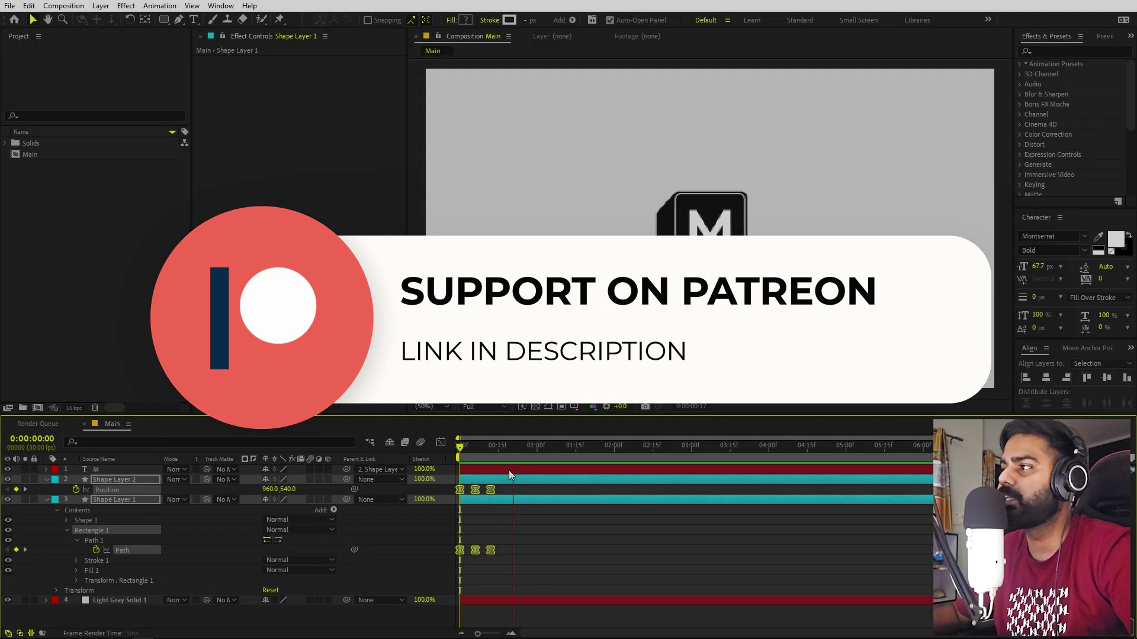
- Collapse the layer properties and reveal only the keyframed properties of Shape Layer 1 and Shape Layer 2
{"action": "left_click", "coordinate": [48, 481]}
{"action": "left_click", "coordinate": [47, 481]}
{"action": "left_click", "coordinate": [175, 526]}
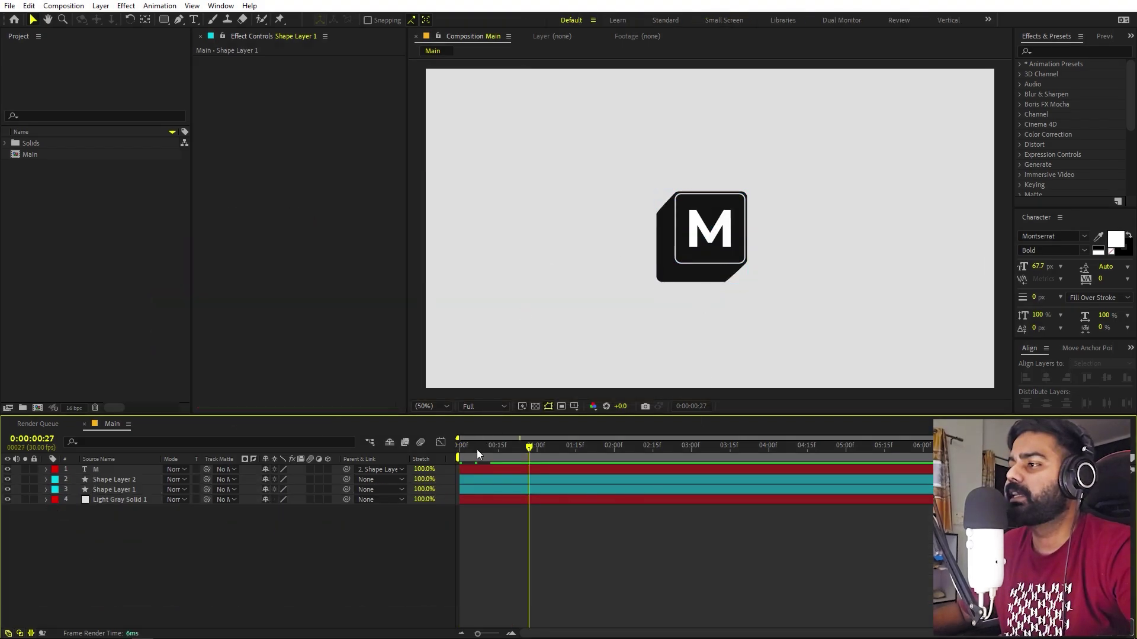
{"action": "left_click", "coordinate": [120, 488]}
{"action": "left_click", "coordinate": [121, 478], "text": "shift"}
{"action": "key", "text": "u"}
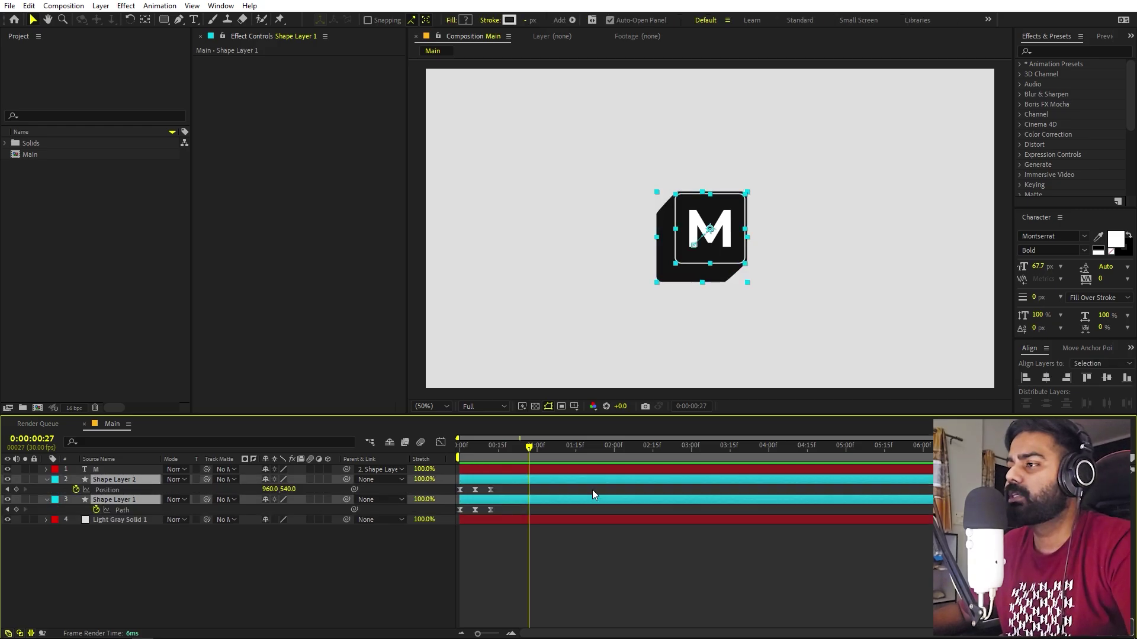
- Move all Position and Path keyframes of both shape layers so that they start at 0:00:03:00
{"action": "left_click", "coordinate": [505, 469]}
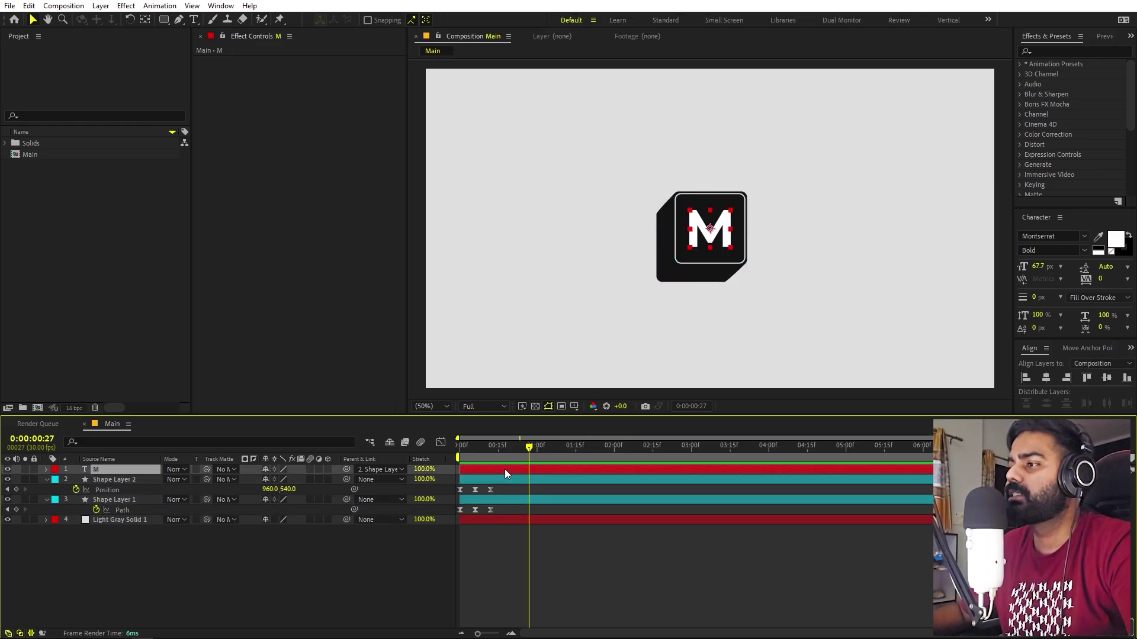
{"action": "left_click_drag", "start_coordinate": [496, 492], "coordinate": [424, 518]}
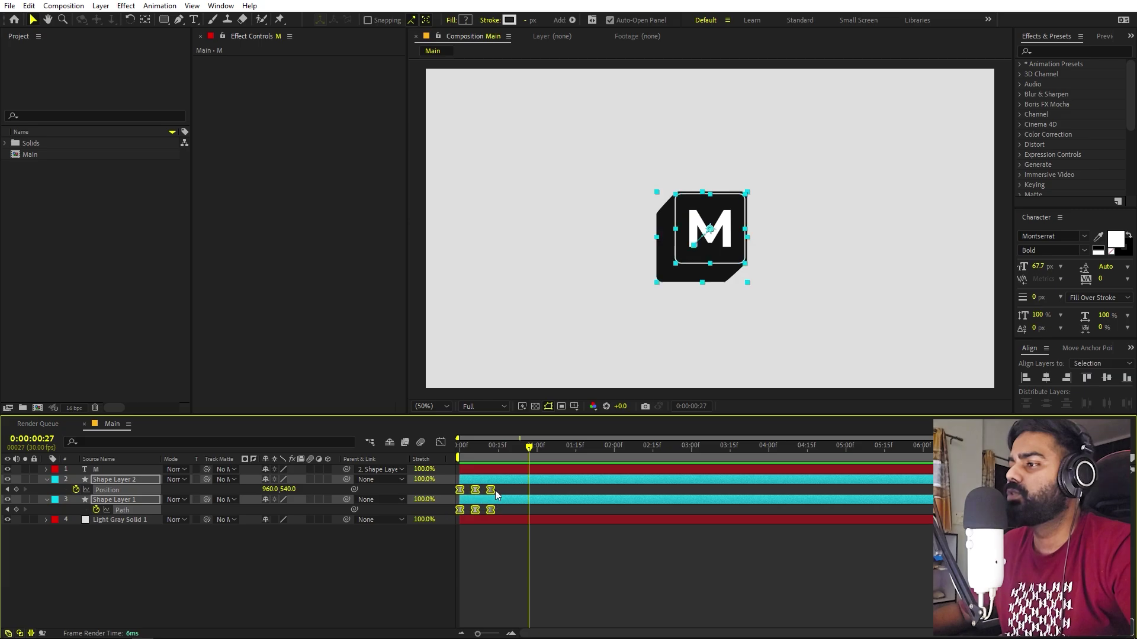
{"action": "left_click_drag", "start_coordinate": [606, 456], "coordinate": [691, 459]}
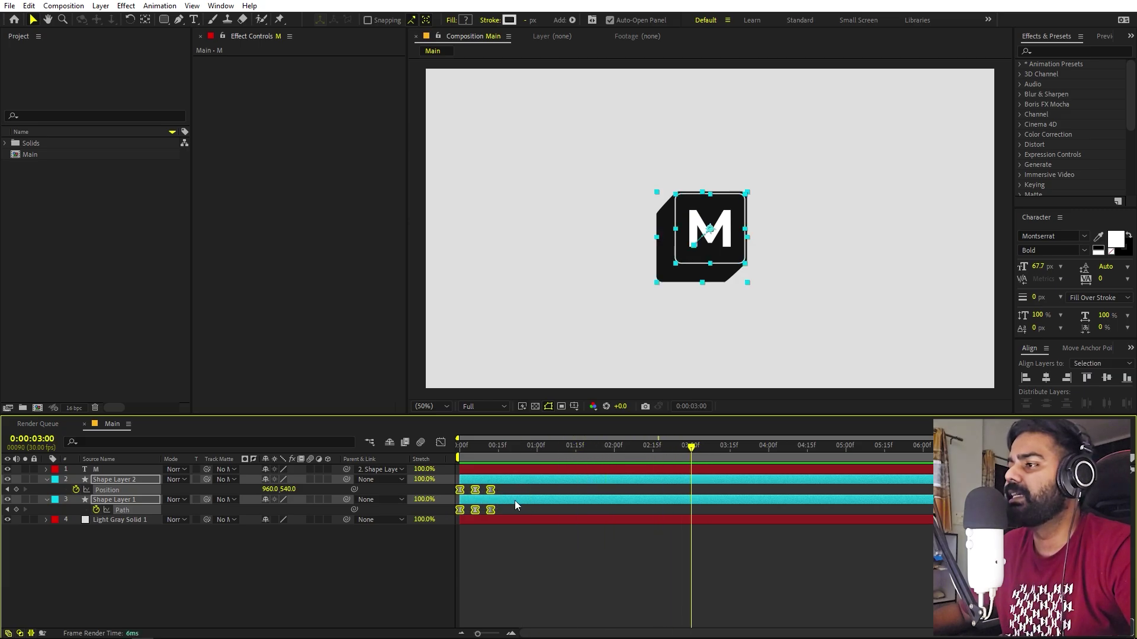
{"action": "left_click_drag", "start_coordinate": [477, 492], "coordinate": [705, 479]}
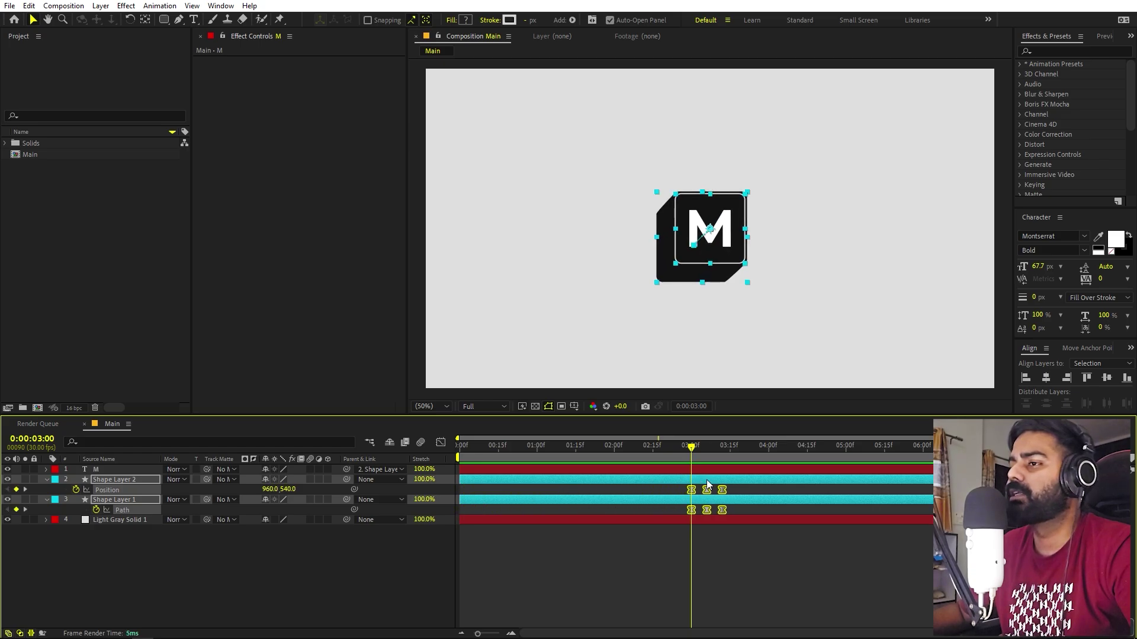
- Collapse both shape layers and pre-compose them with the M text layer as M, moving all attributes into the new composition
{"action": "left_click", "coordinate": [512, 546]}
{"action": "left_click", "coordinate": [46, 480]}
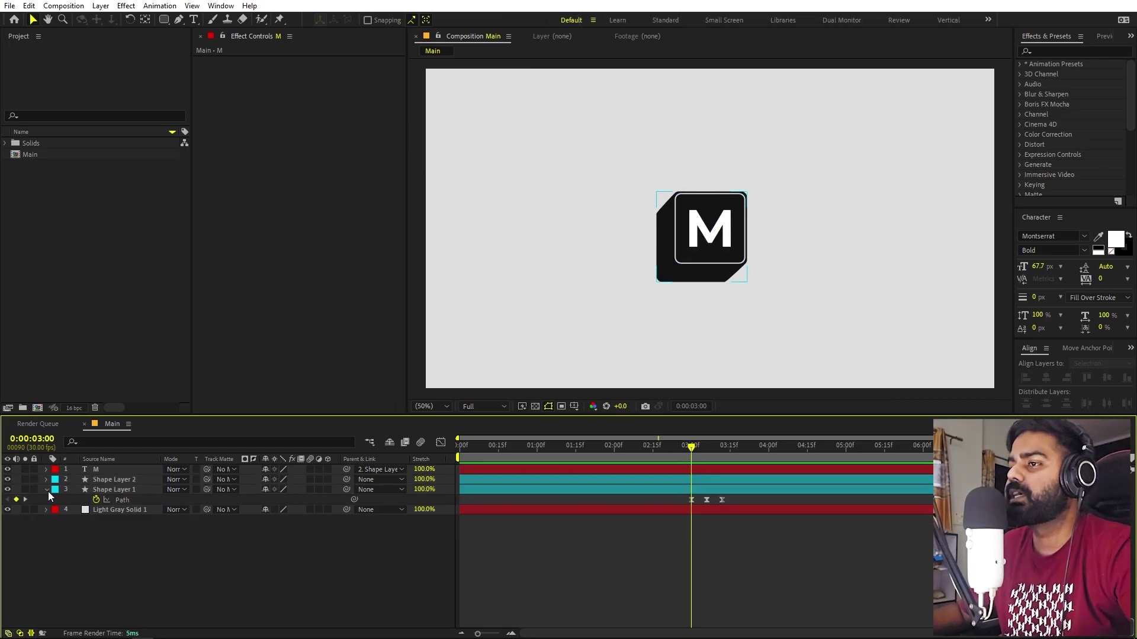
{"action": "left_click", "coordinate": [46, 489]}
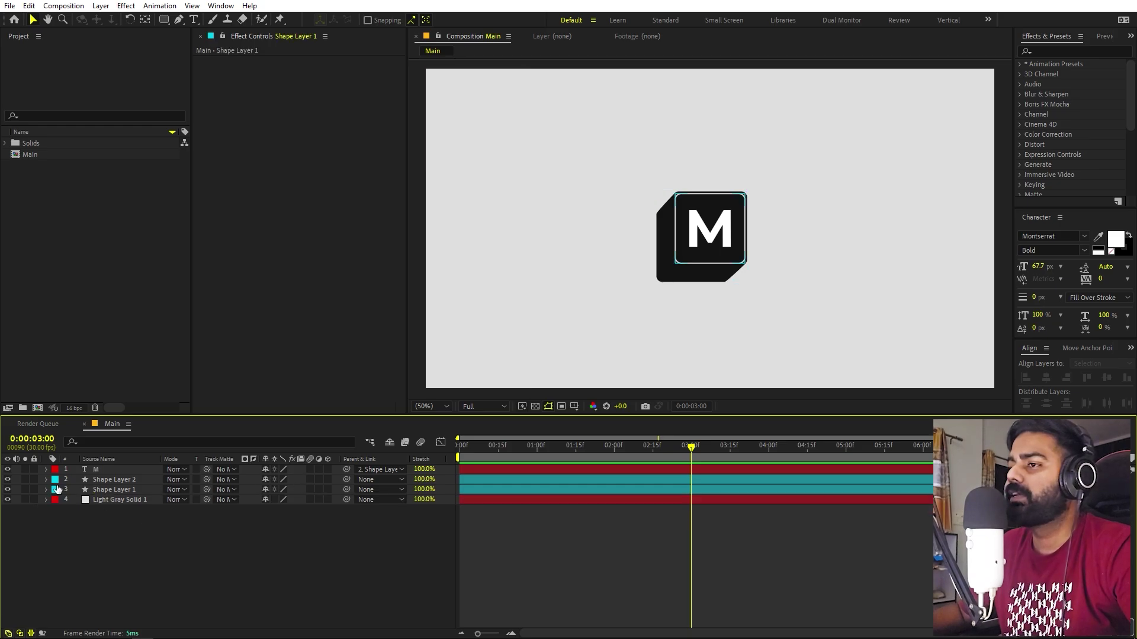
{"action": "left_click", "coordinate": [96, 489]}
{"action": "left_click", "coordinate": [97, 470], "text": "shift"}
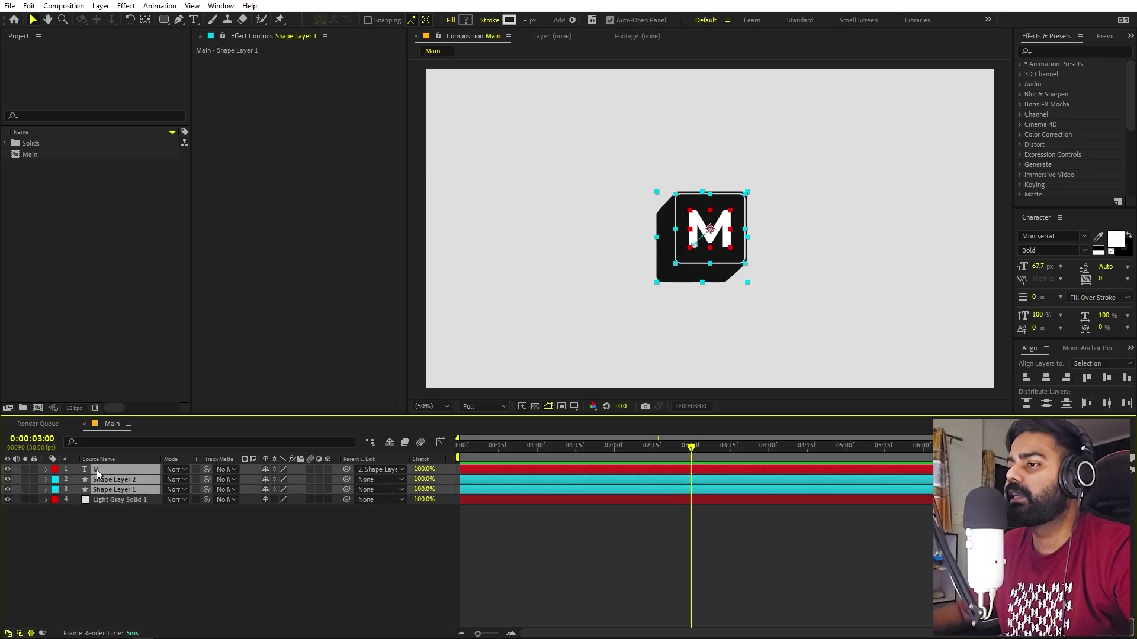
{"action": "right_click", "coordinate": [97, 470]}
{"action": "left_click", "coordinate": [140, 391]}
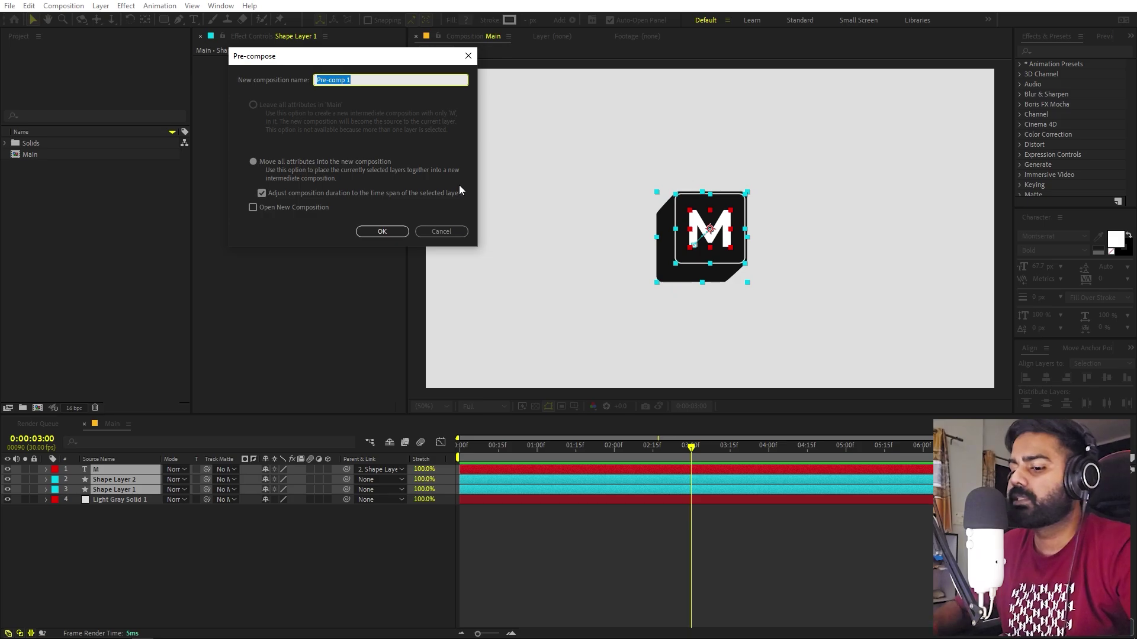
{"action": "type", "text": "M"}
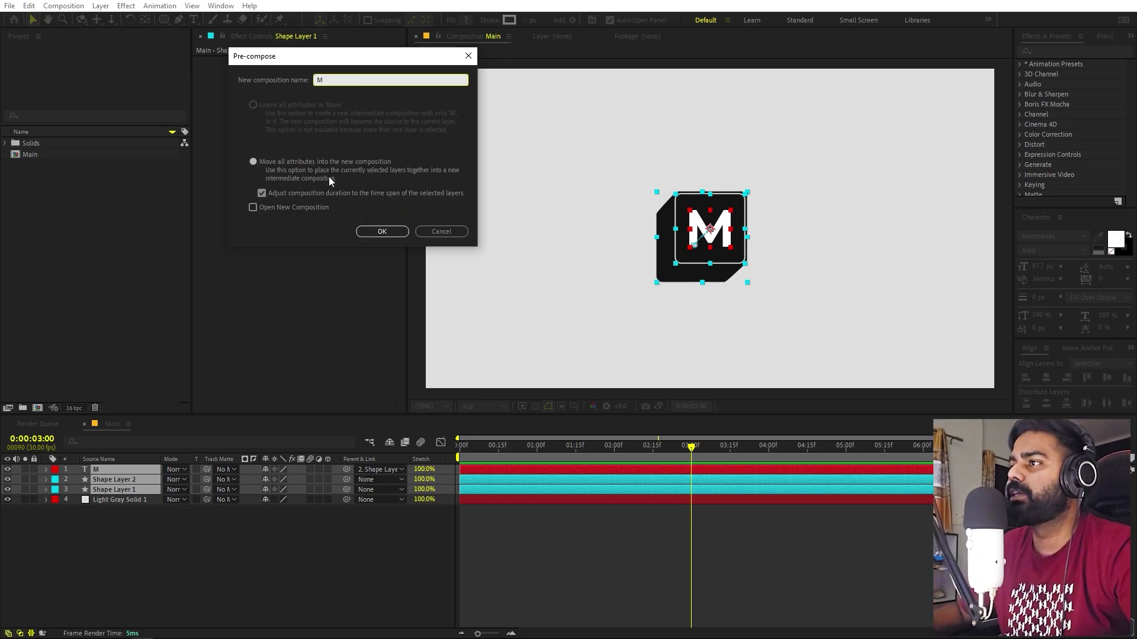
{"action": "left_click", "coordinate": [382, 231]}
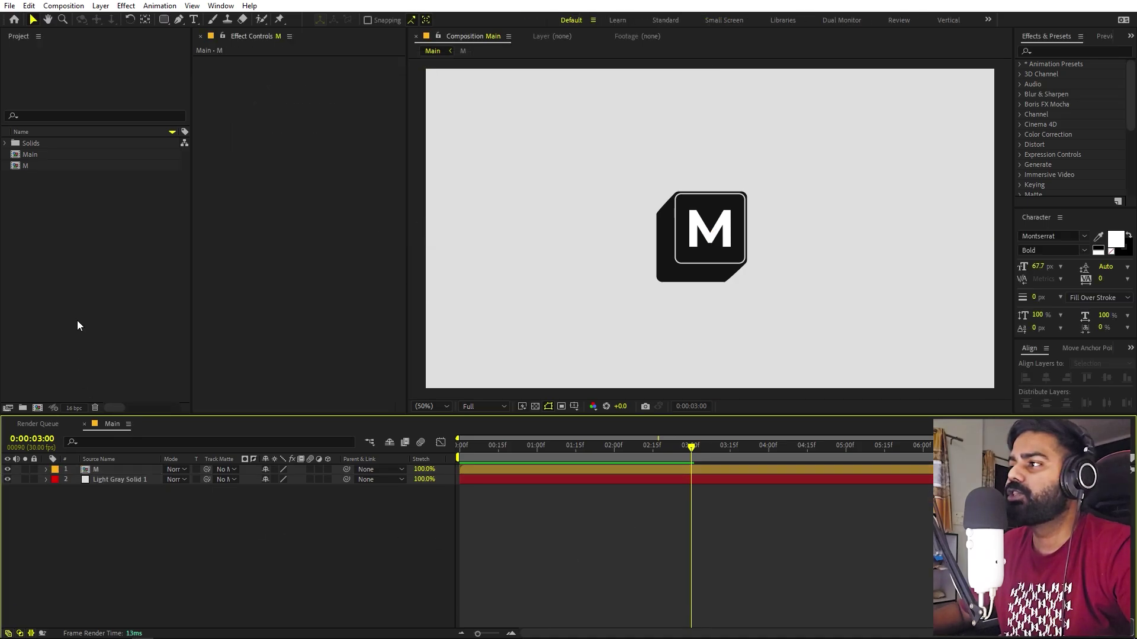
- Duplicate the M composition, open the copy and change its text layer to read O
{"action": "left_click", "coordinate": [27, 164]}
{"action": "key", "text": "ctrl+d"}
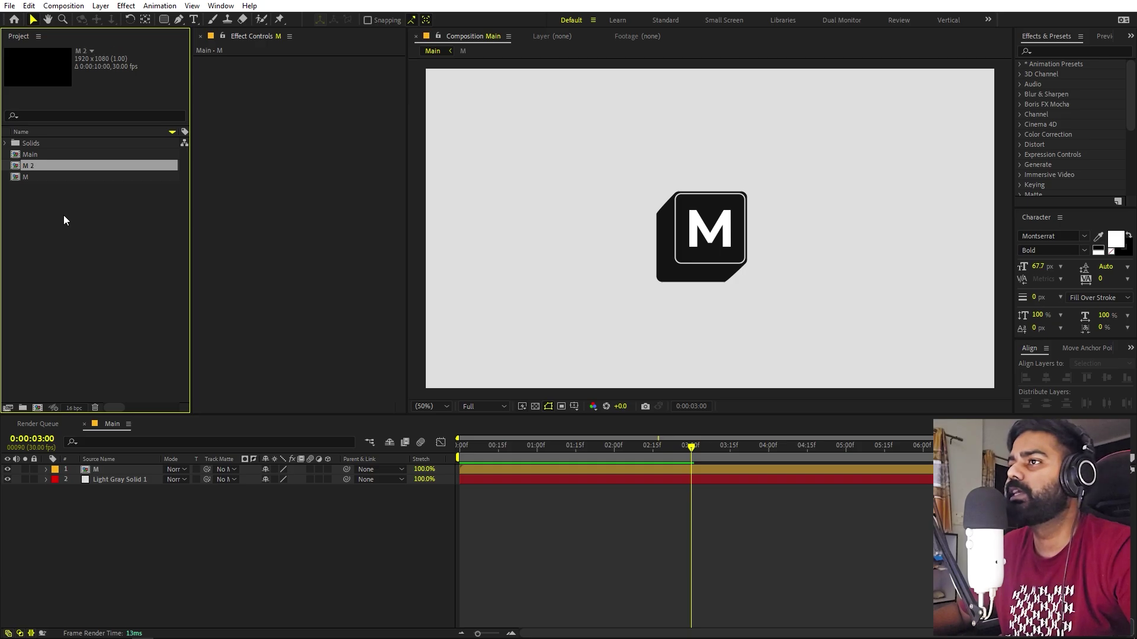
{"action": "double_click", "coordinate": [32, 165]}
{"action": "double_click", "coordinate": [103, 469]}
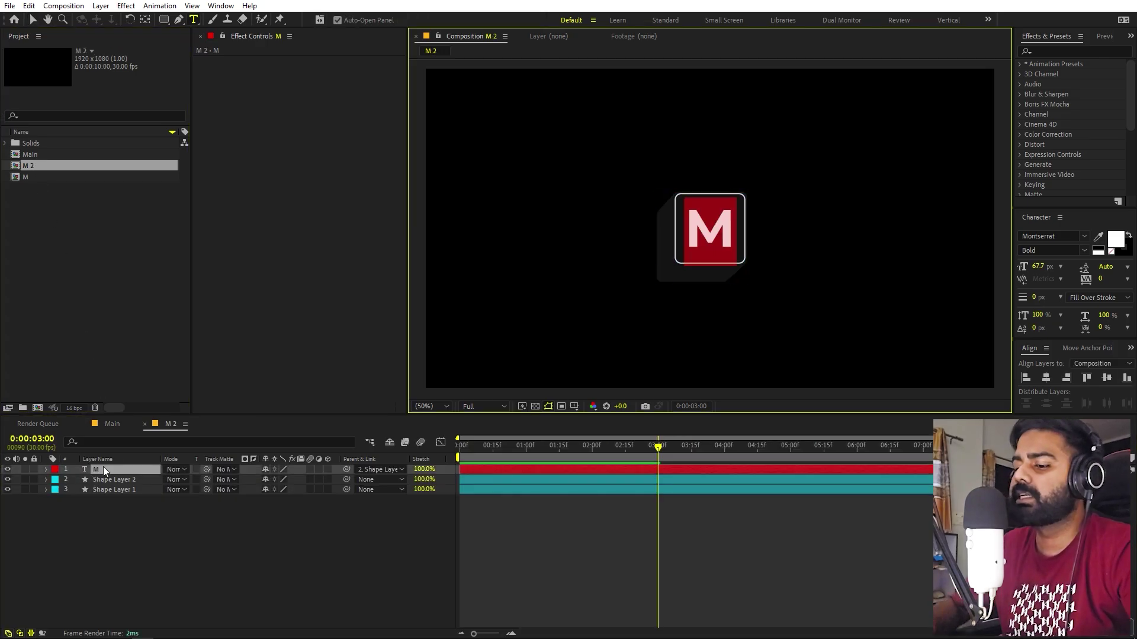
{"action": "type", "text": "O"}
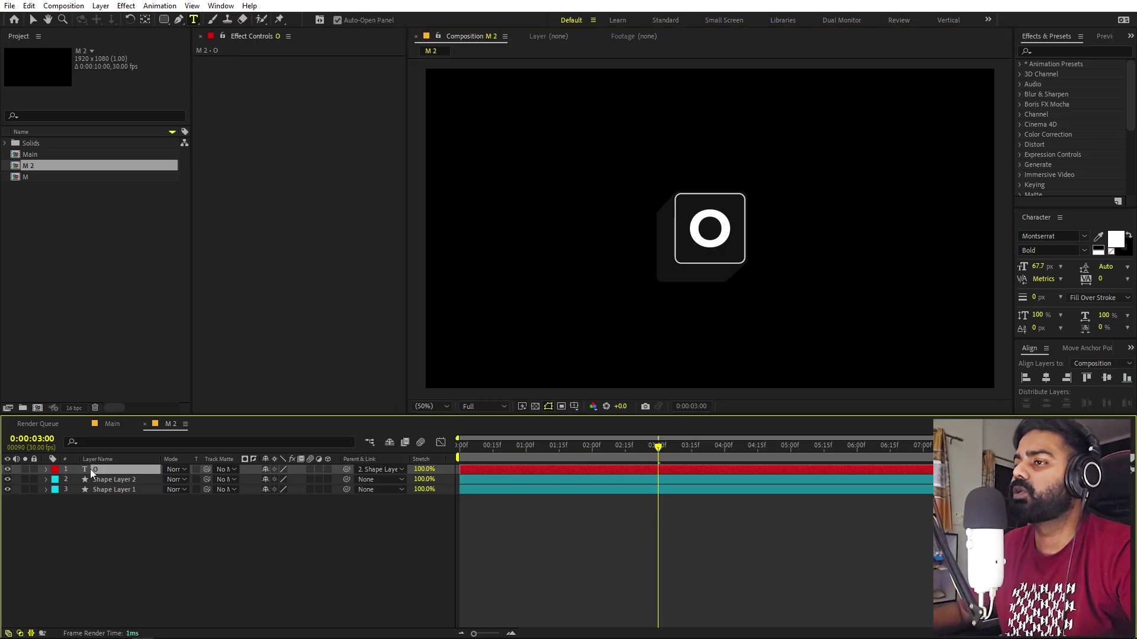
- Return to the Main composition and rename the duplicated M 2 composition as O
{"action": "left_click", "coordinate": [107, 424]}
{"action": "left_click", "coordinate": [102, 304]}
{"action": "left_click", "coordinate": [37, 168]}
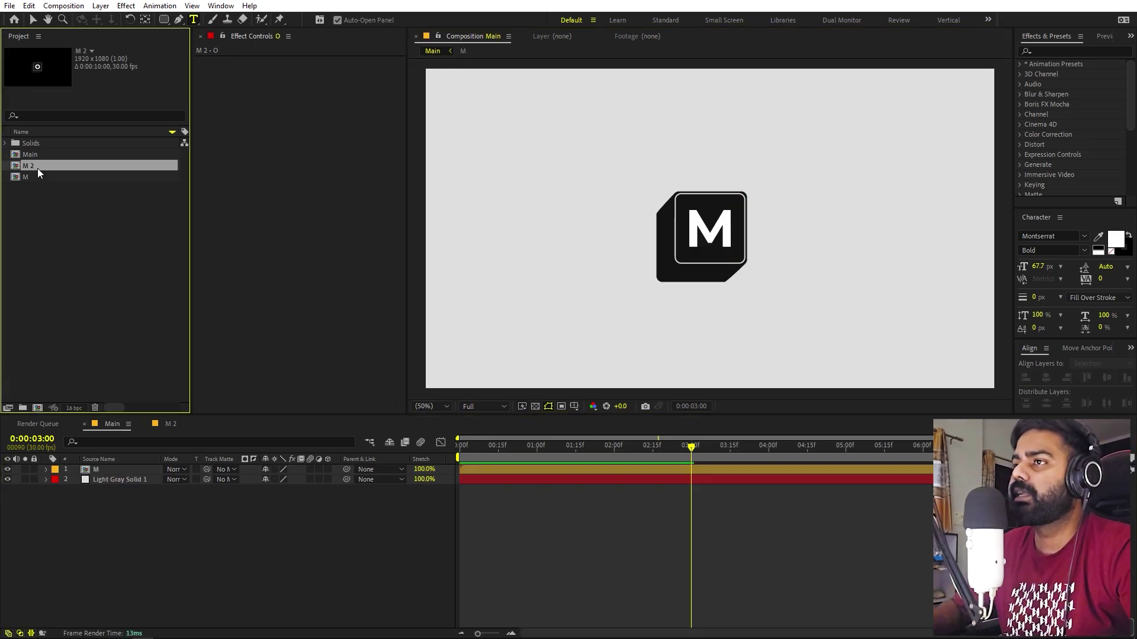
{"action": "key", "text": "Return"}
{"action": "type", "text": "O"}
{"action": "left_click", "coordinate": [84, 227]}
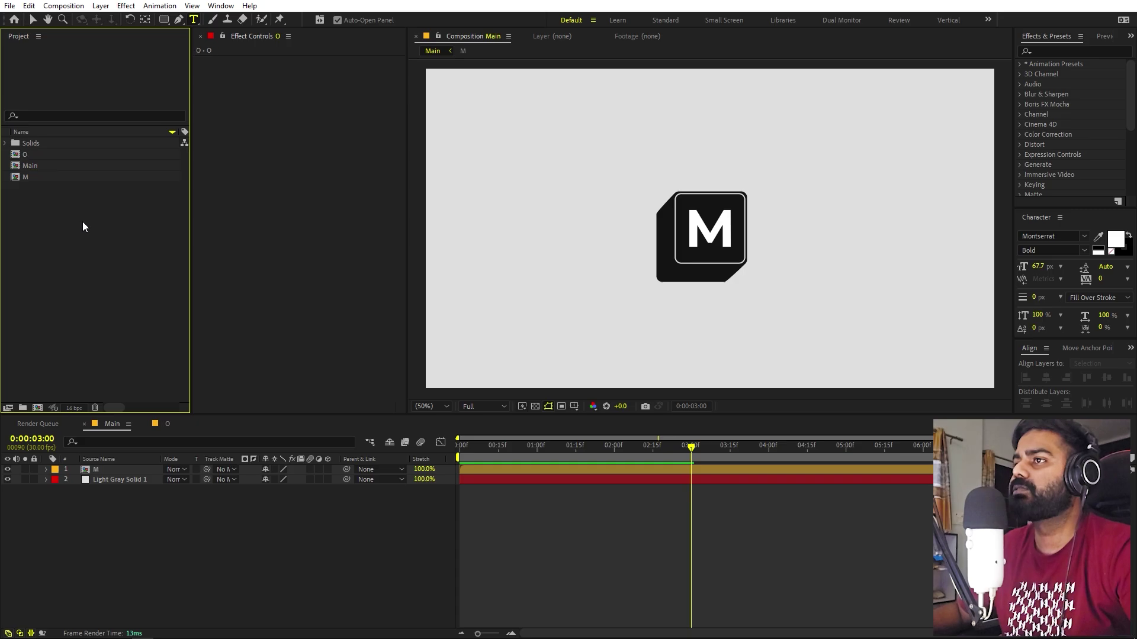
- Place the O composition in Main, move its key to the right of the M key and scrub through the animation
{"action": "left_click_drag", "start_coordinate": [27, 155], "coordinate": [98, 480]}
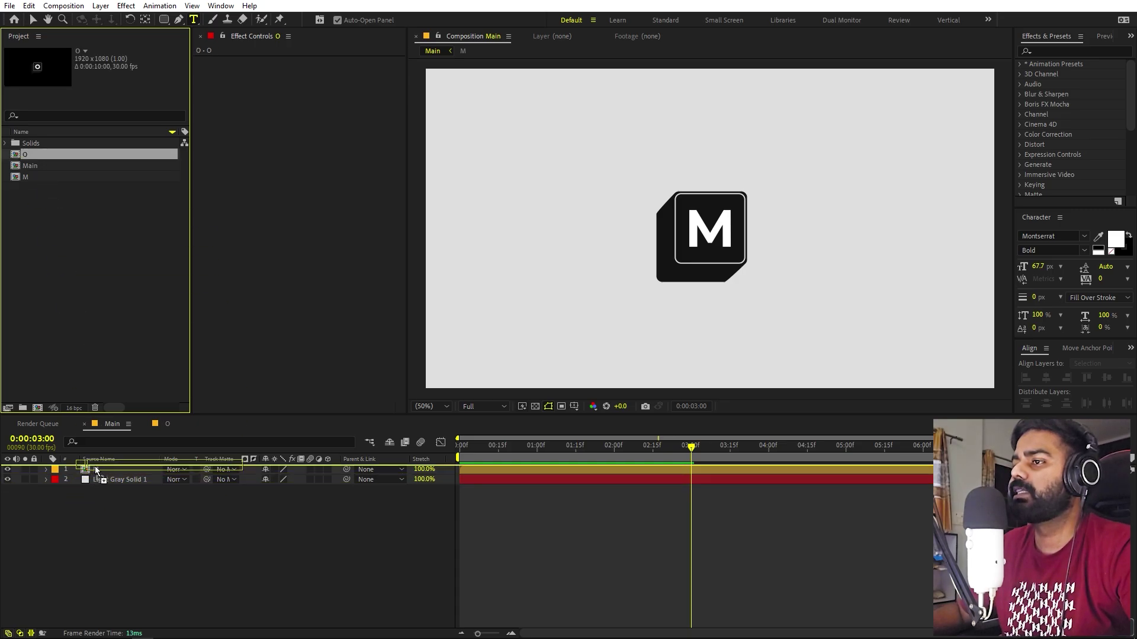
{"action": "key", "text": "v"}
{"action": "left_click_drag", "start_coordinate": [683, 242], "coordinate": [788, 243]}
{"action": "left_click_drag", "start_coordinate": [747, 448], "coordinate": [699, 453]}
- Undo the placement, renaming and duplication of the O composition
{"action": "key", "text": "ctrl+z"}
{"action": "key", "text": "ctrl+z"}
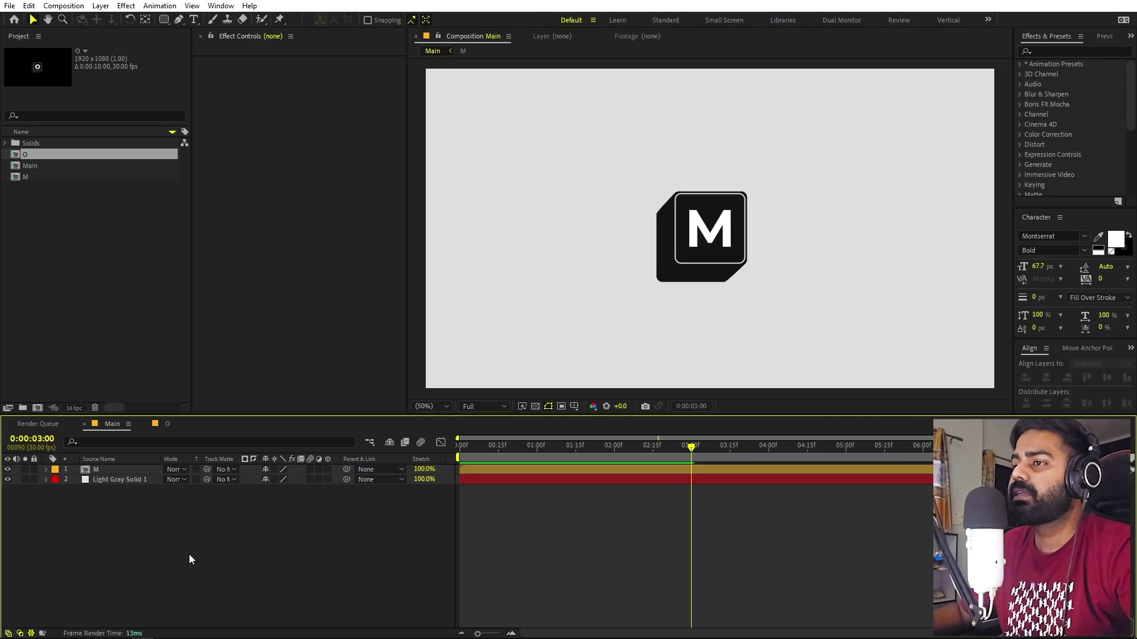
{"action": "key", "text": "ctrl+z"}
{"action": "key", "text": "ctrl+z"}
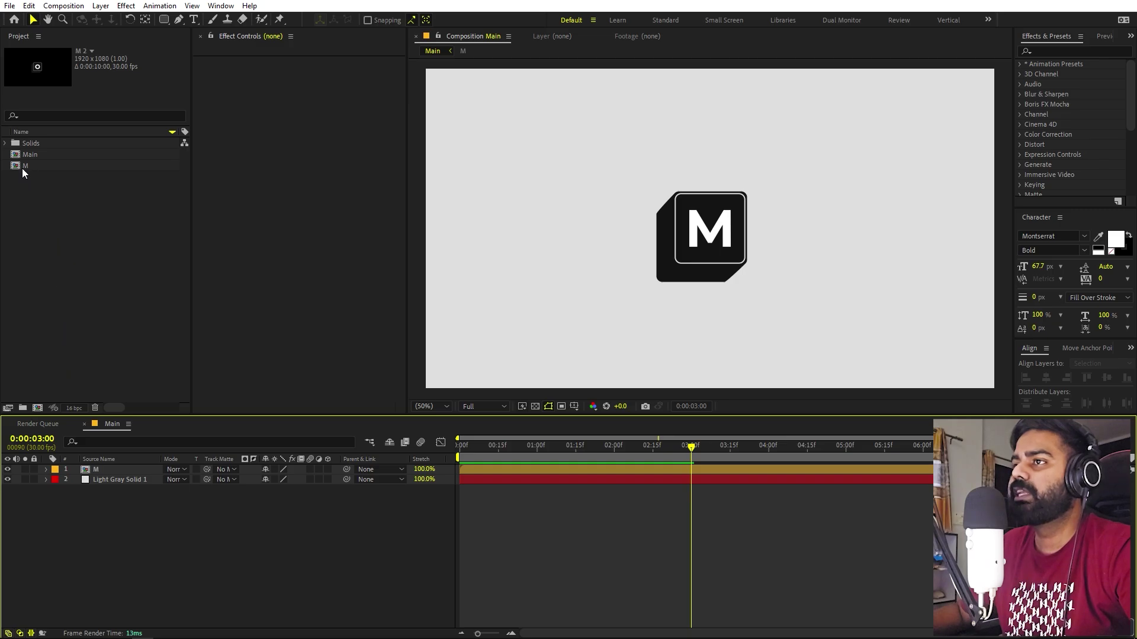
- Open the M composition from Main and expand the Text properties of its M text layer
{"action": "left_click", "coordinate": [119, 478]}
{"action": "left_click", "coordinate": [123, 499]}
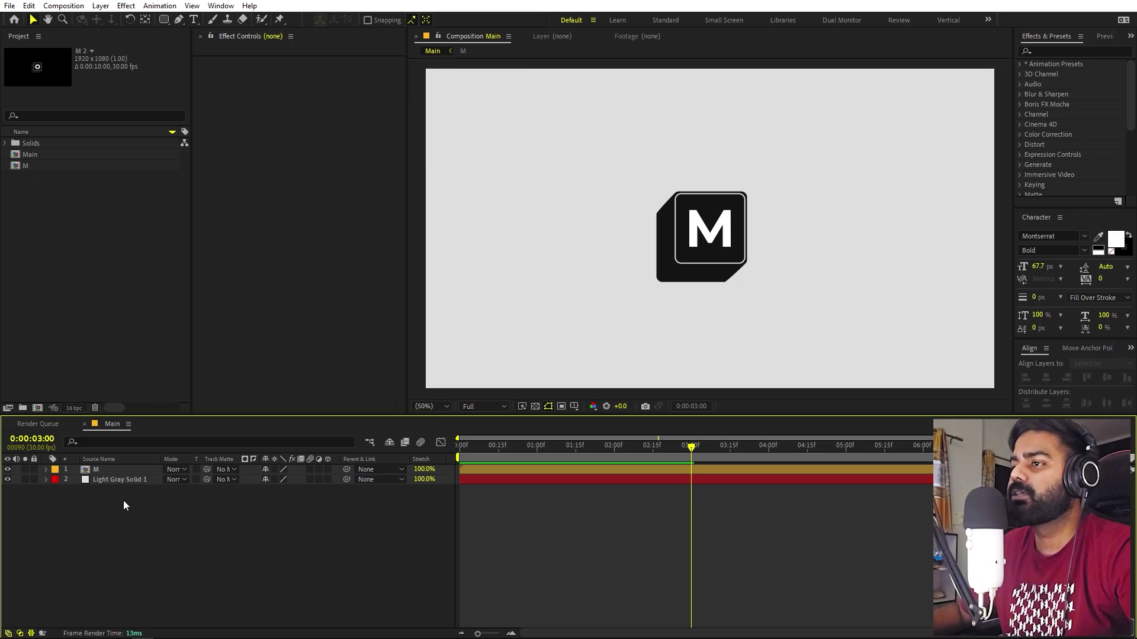
{"action": "left_click", "coordinate": [101, 471]}
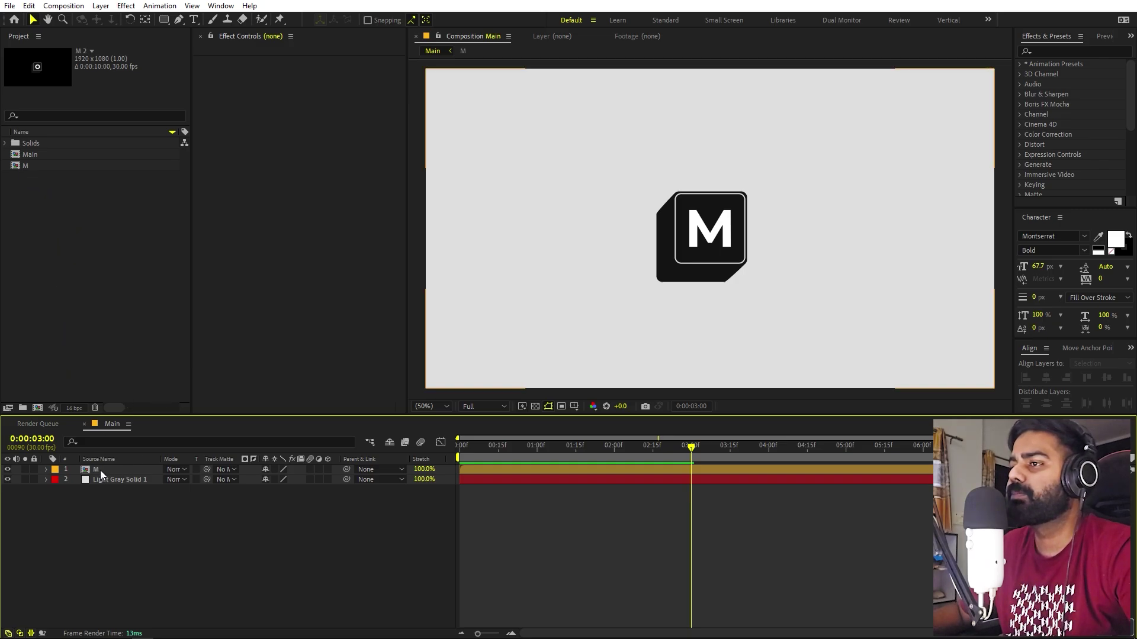
{"action": "double_click", "coordinate": [100, 471]}
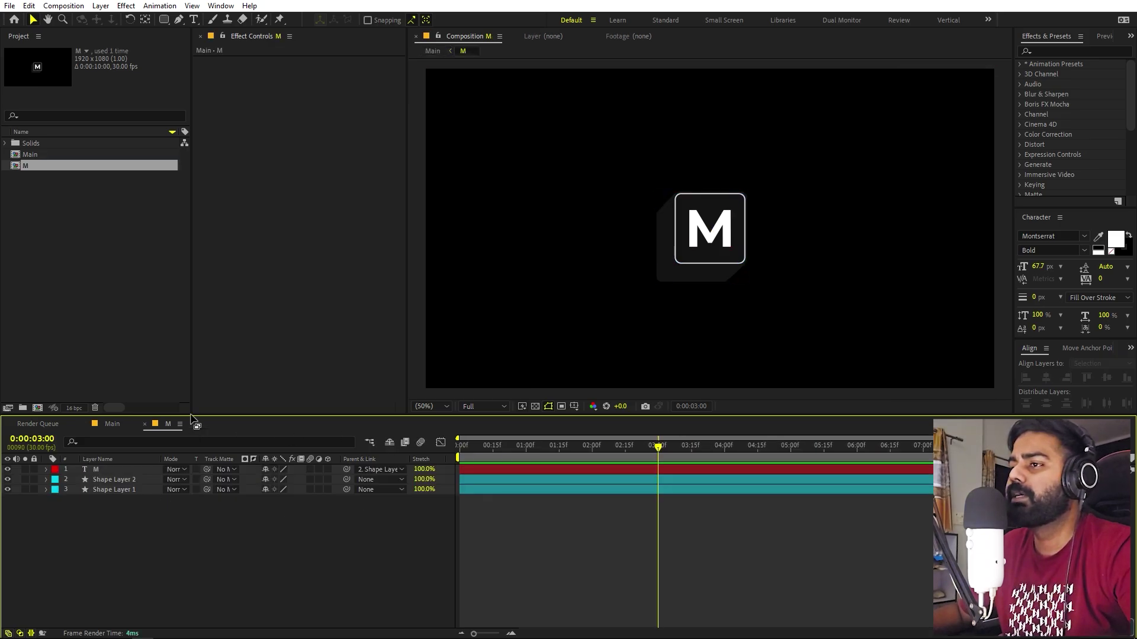
{"action": "left_click", "coordinate": [109, 469]}
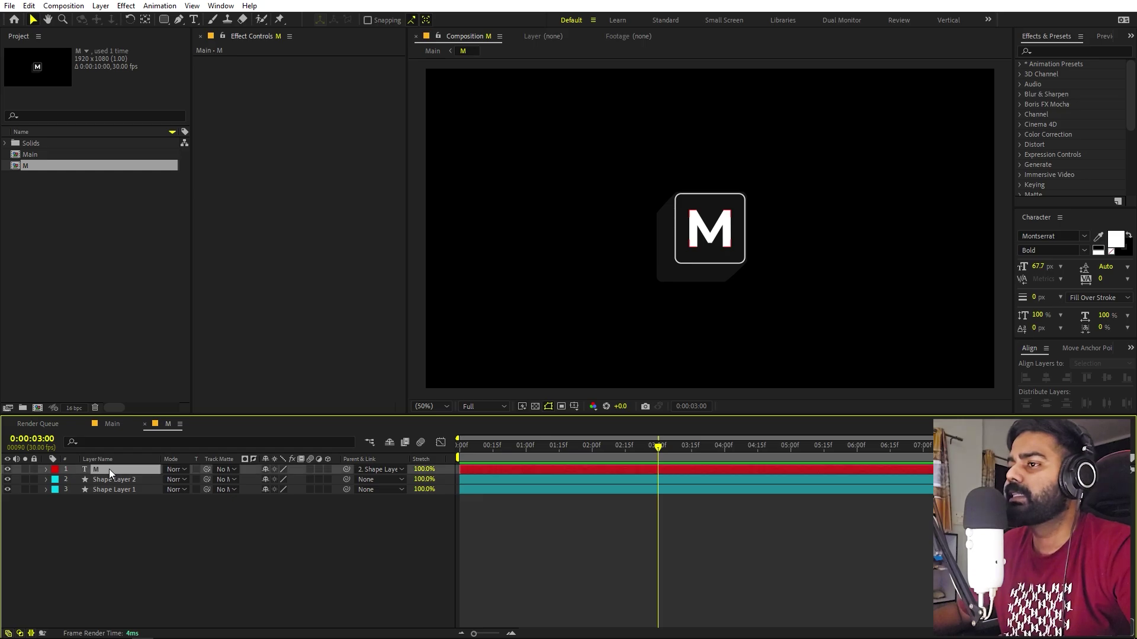
{"action": "left_click", "coordinate": [47, 470]}
{"action": "left_click", "coordinate": [56, 480]}
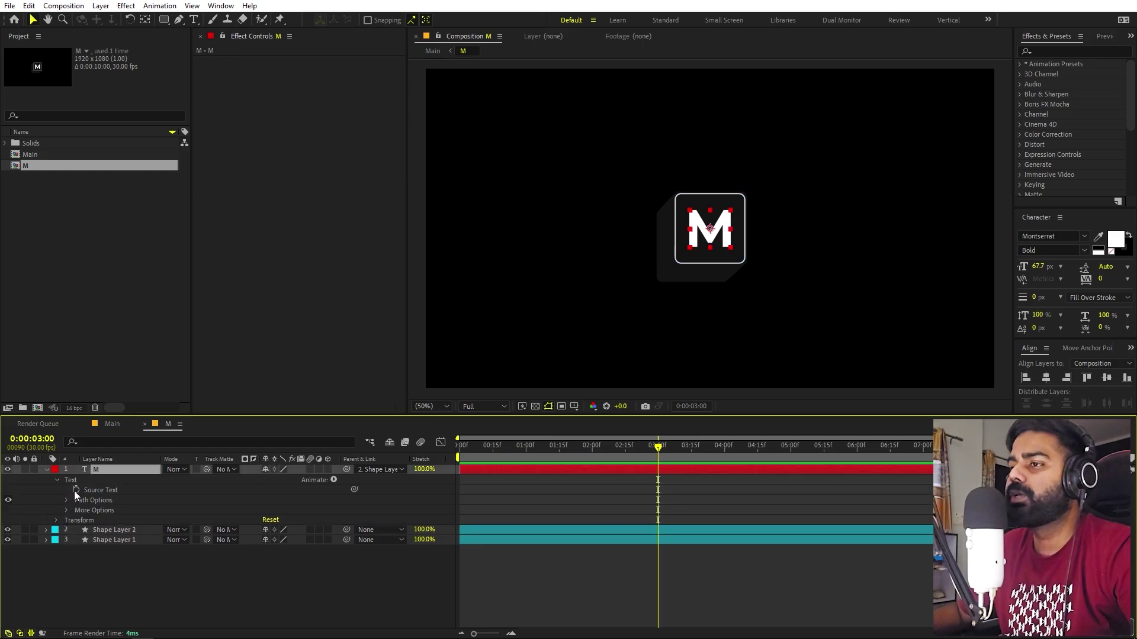
- Add the expression thisComp.name to the M text layer's Source Text
{"action": "left_click", "coordinate": [76, 489], "text": "alt"}
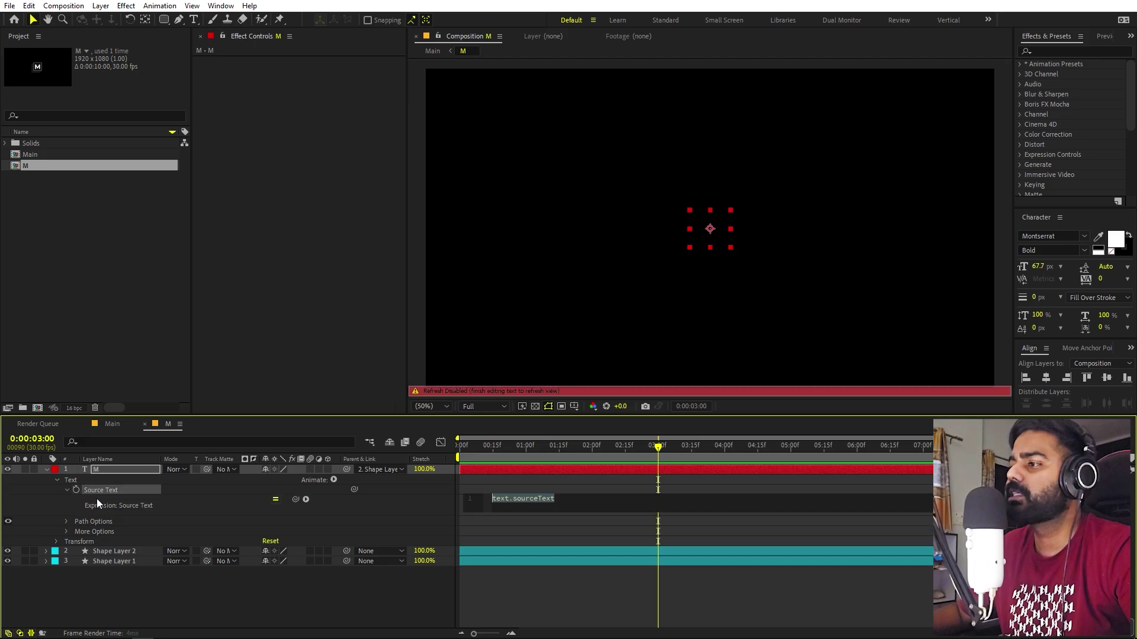
{"action": "type", "text": "this"}
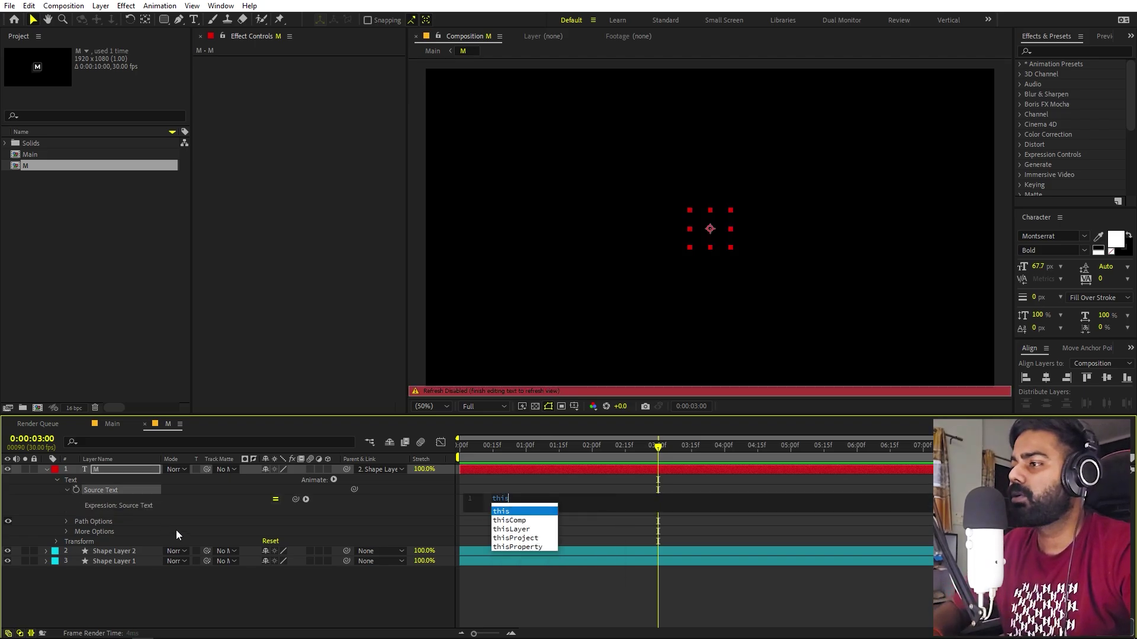
{"action": "key", "text": "Return"}
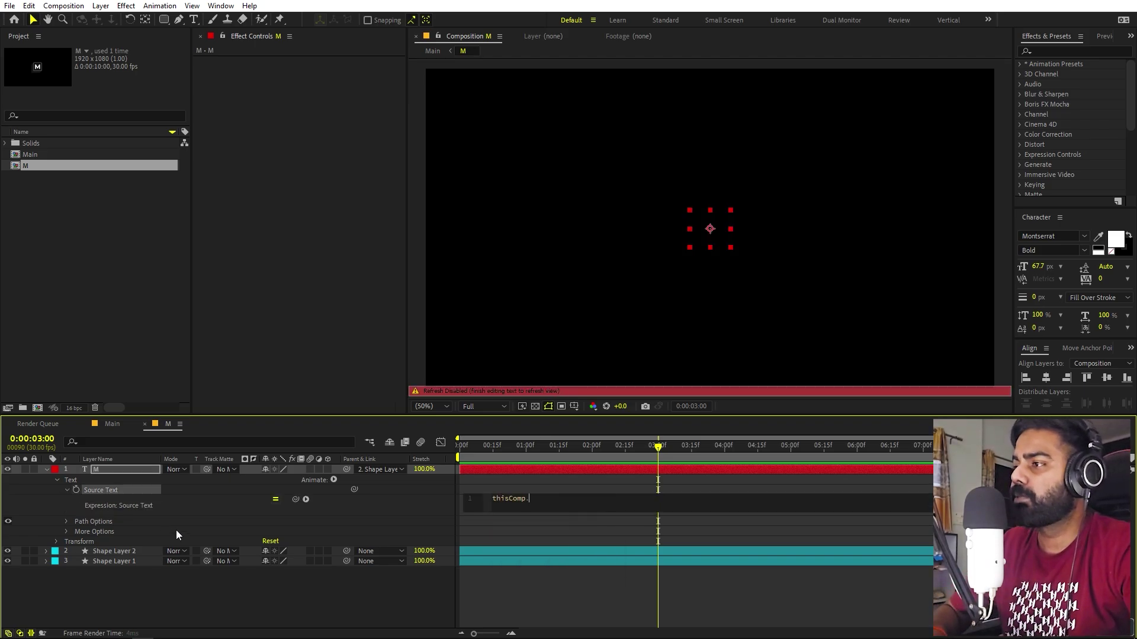
{"action": "type", "text": "name"}
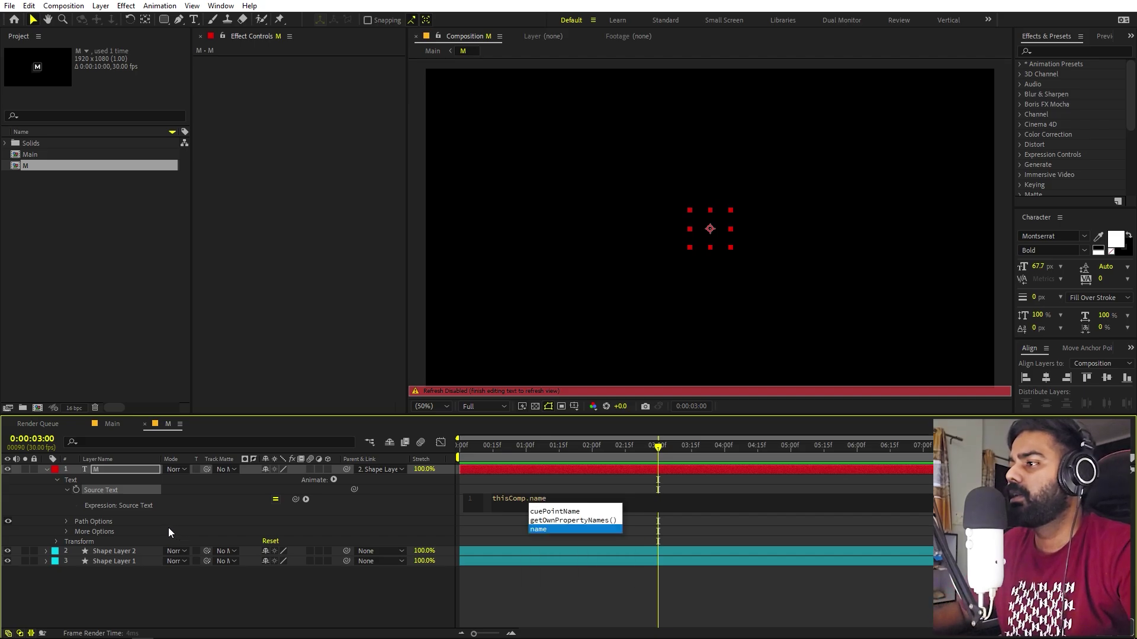
{"action": "left_click", "coordinate": [549, 483]}
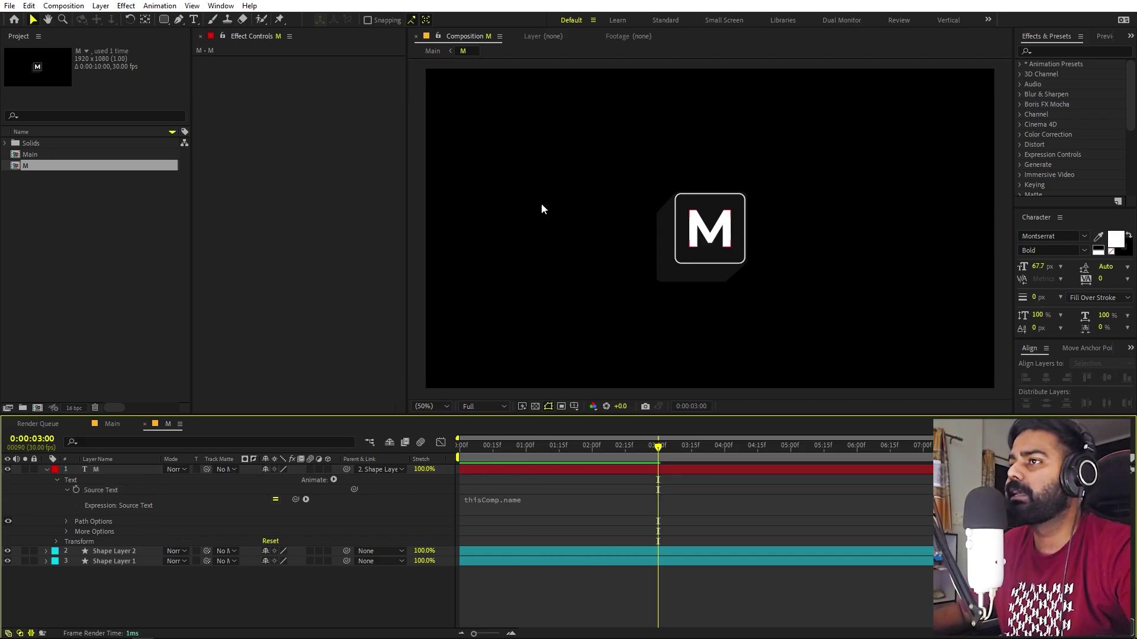
- Test the name-driven letter by renaming the M composition as G, and undo the rename
{"action": "left_click", "coordinate": [29, 167]}
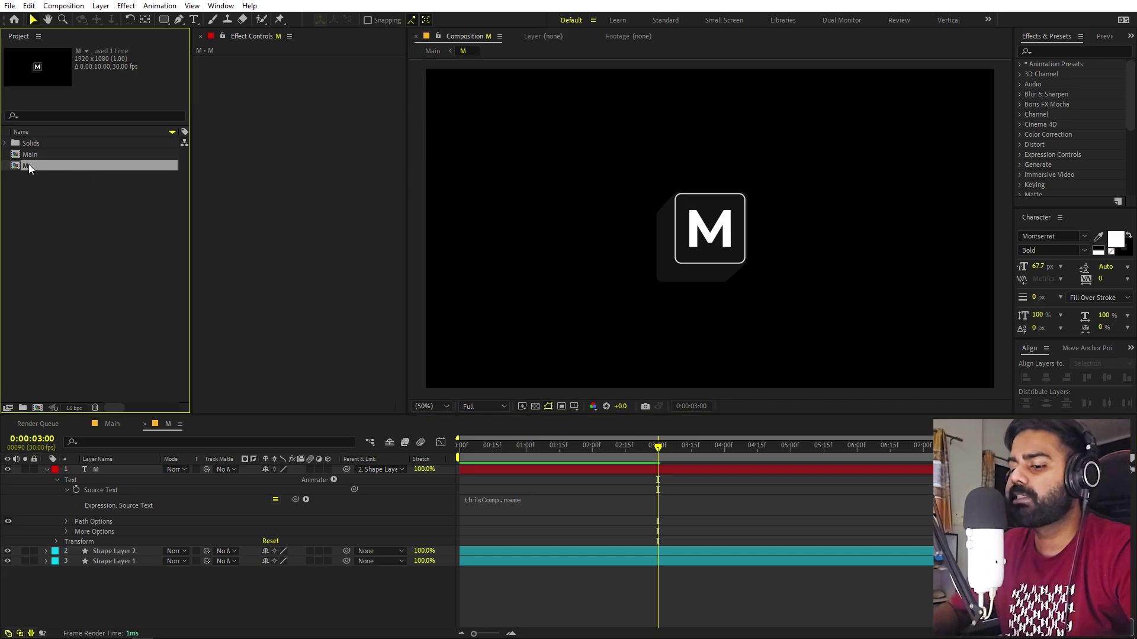
{"action": "key", "text": "Return"}
{"action": "type", "text": "G"}
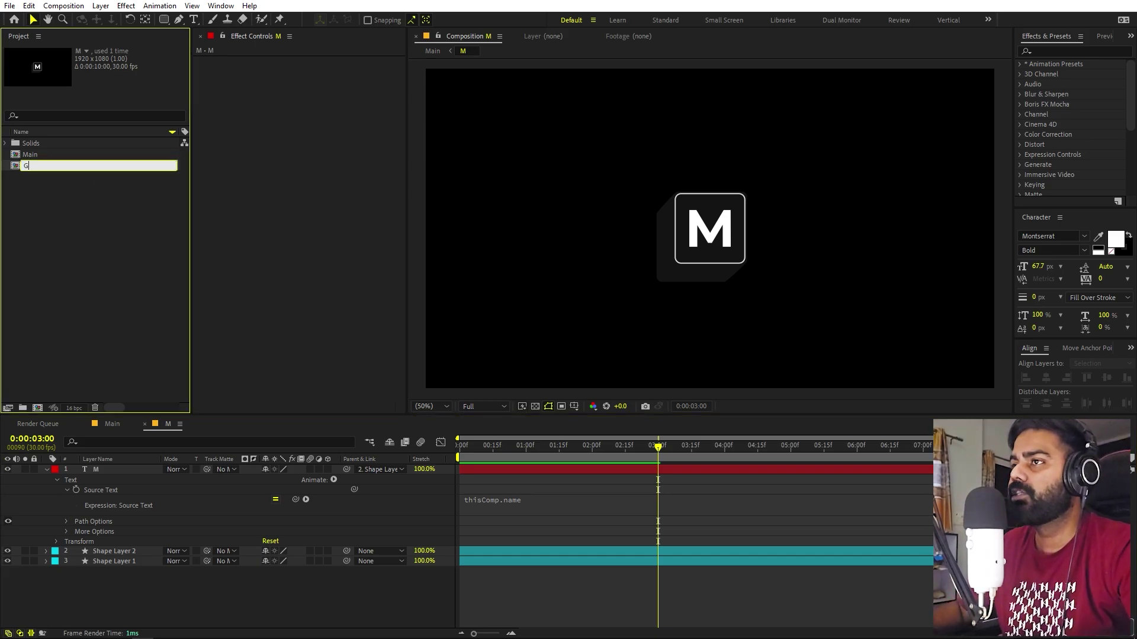
{"action": "left_click", "coordinate": [96, 315]}
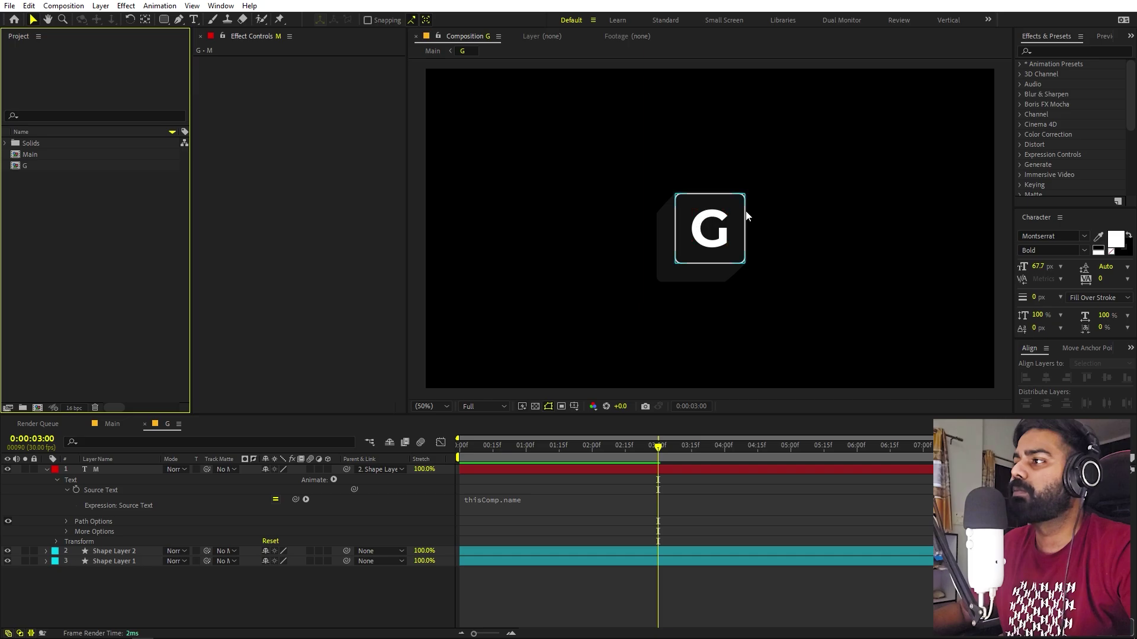
{"action": "key", "text": "ctrl+z"}
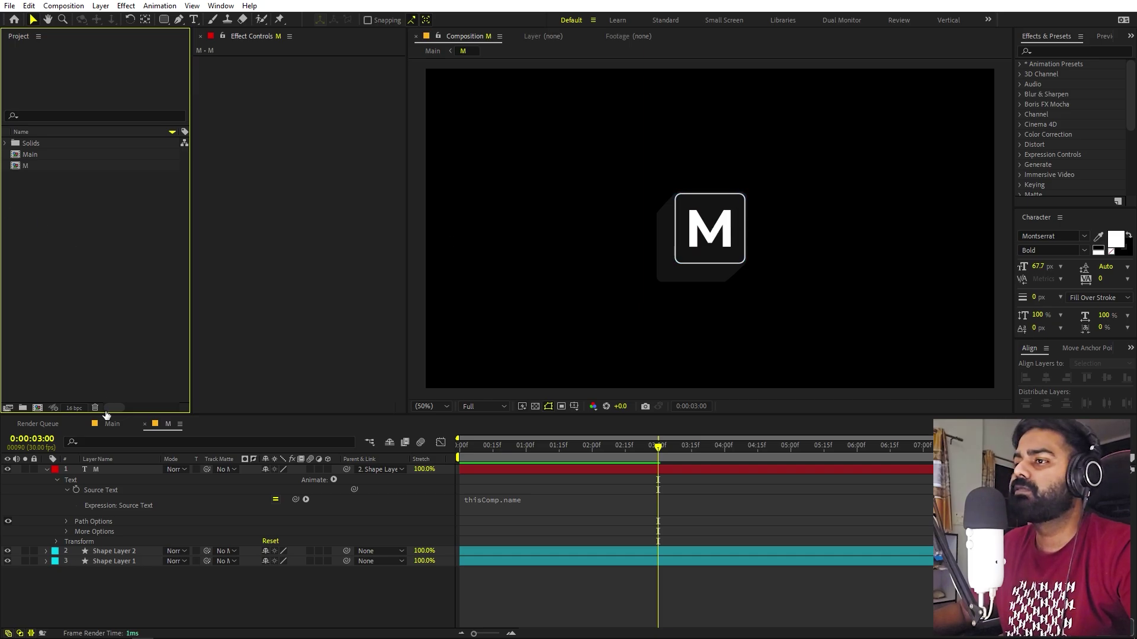
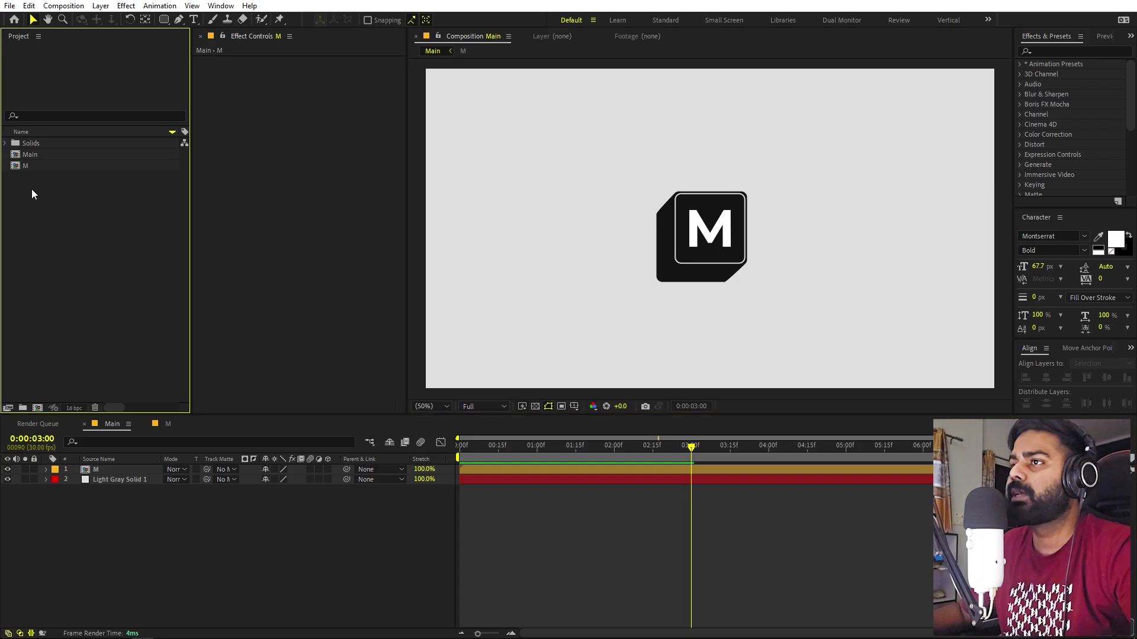
- Duplicate the M composition in the project and rename the copy O
{"action": "left_click", "coordinate": [30, 168]}
{"action": "key", "text": "ctrl+d"}
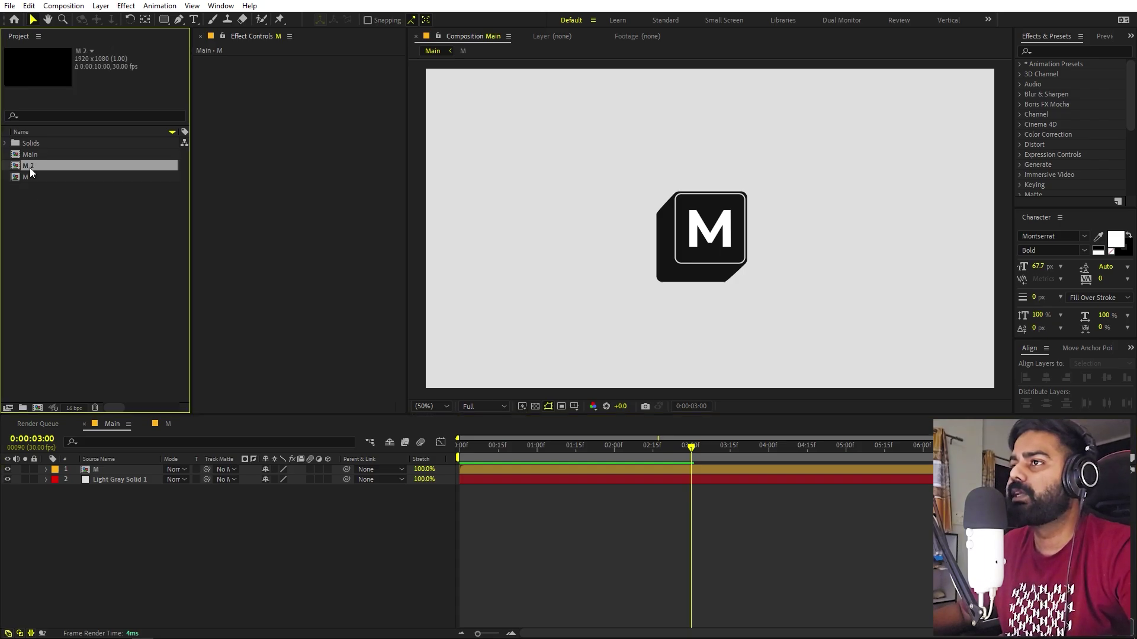
{"action": "key", "text": "Return"}
{"action": "type", "text": "O"}
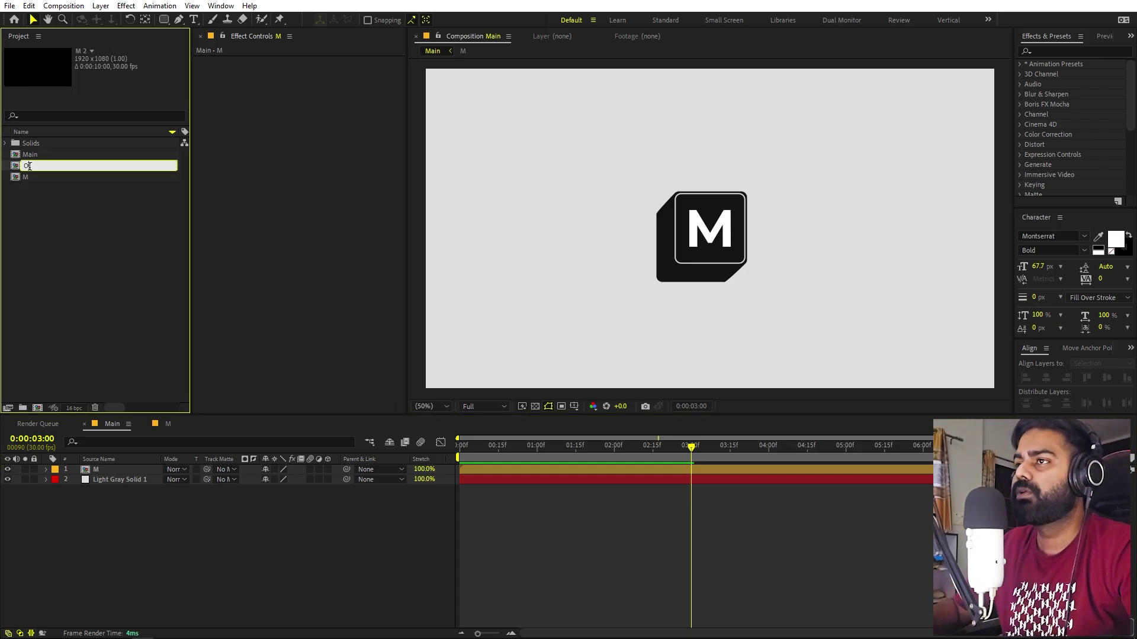
{"action": "left_click", "coordinate": [51, 225]}
- Duplicate the key composition for the remaining letters, naming the copies T, I and N
{"action": "left_click", "coordinate": [27, 152]}
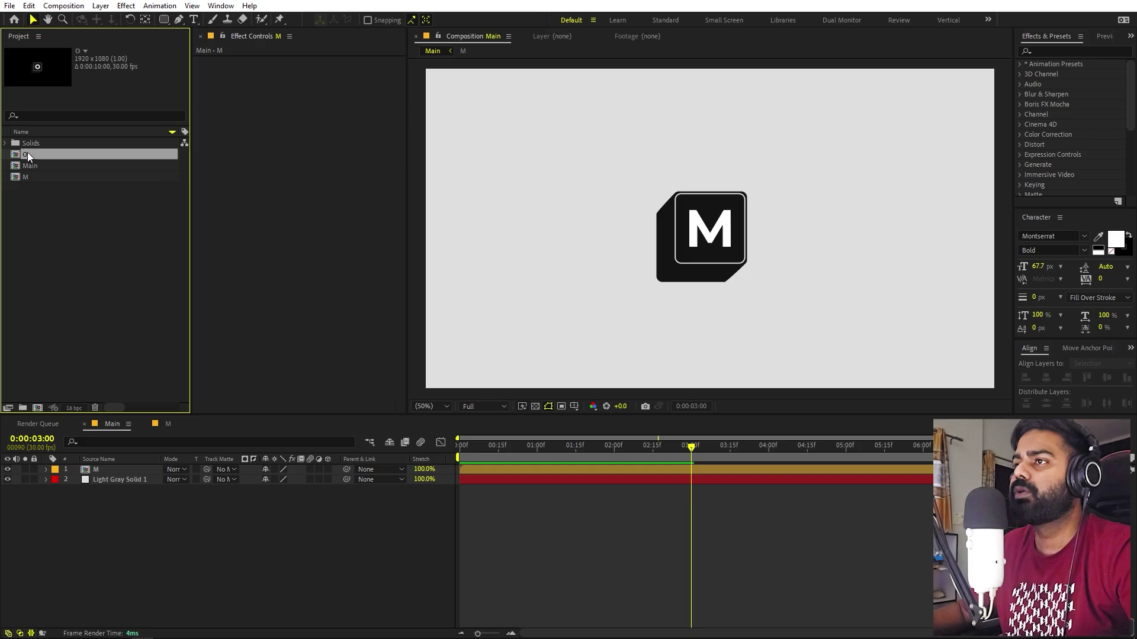
{"action": "key", "text": "ctrl+d"}
{"action": "key", "text": "Return"}
{"action": "type", "text": "T"}
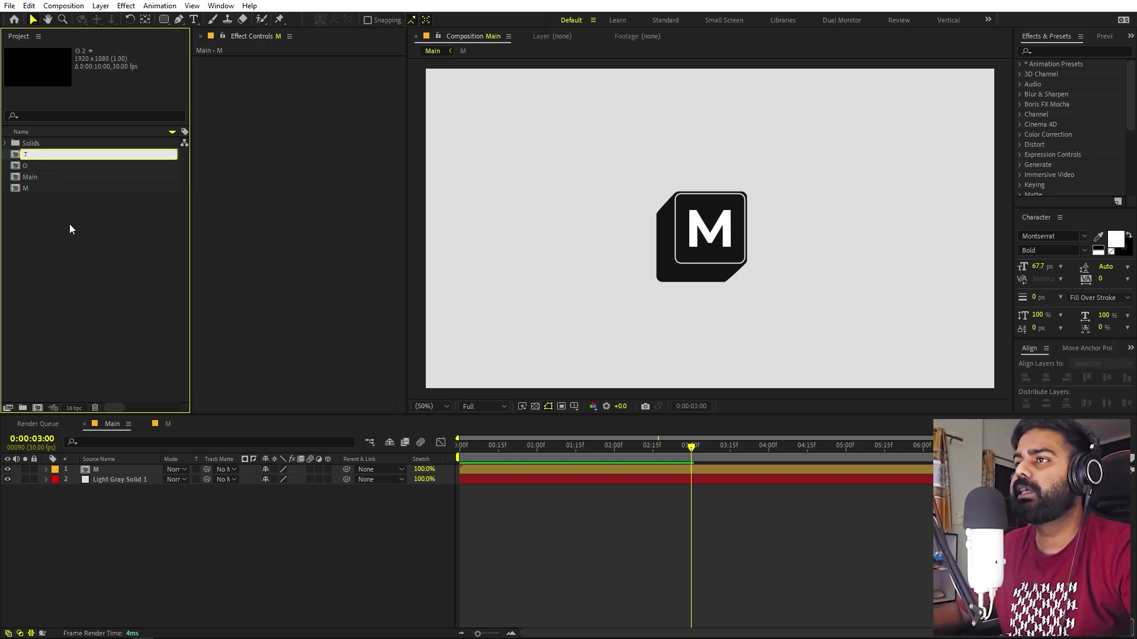
{"action": "key", "text": "Return"}
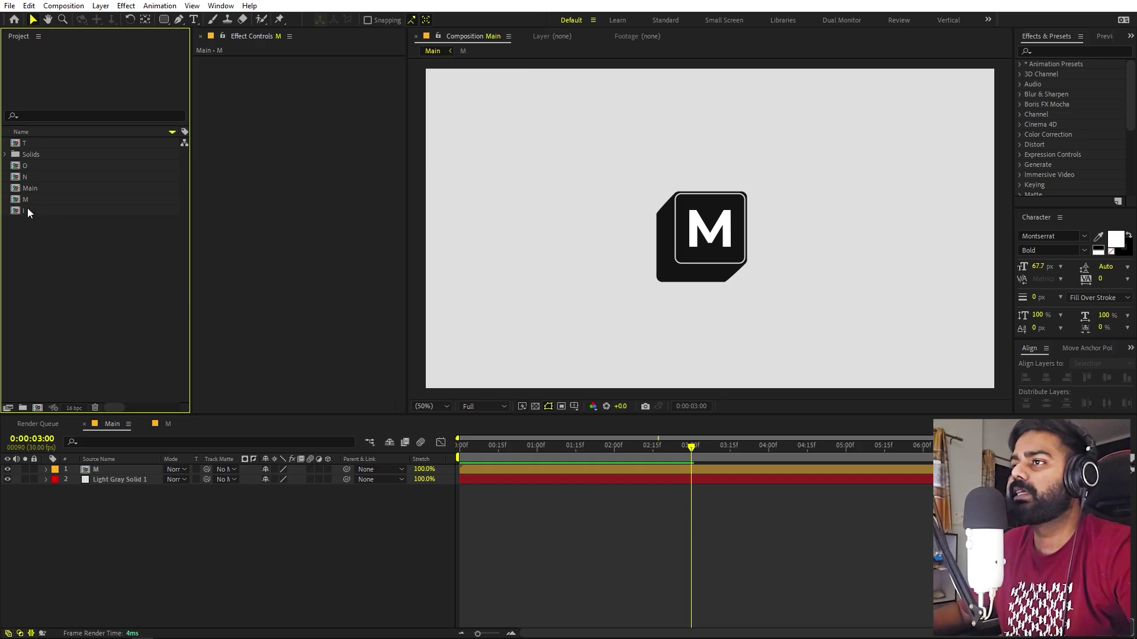
- Add the O, T, I, O and N compositions to the Main timeline, stacked in that order above M
{"action": "left_click_drag", "start_coordinate": [28, 165], "coordinate": [99, 474]}
{"action": "left_click_drag", "start_coordinate": [24, 143], "coordinate": [89, 467]}
{"action": "left_click_drag", "start_coordinate": [23, 210], "coordinate": [69, 466]}
{"action": "left_click", "coordinate": [622, 570]}
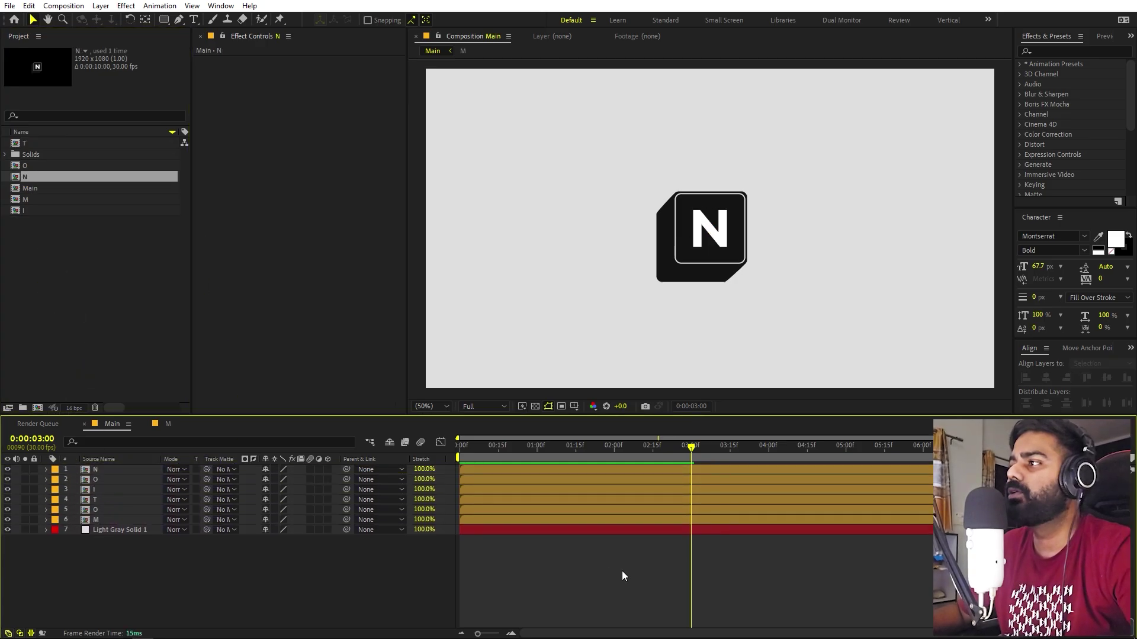
{"action": "left_click", "coordinate": [573, 484]}
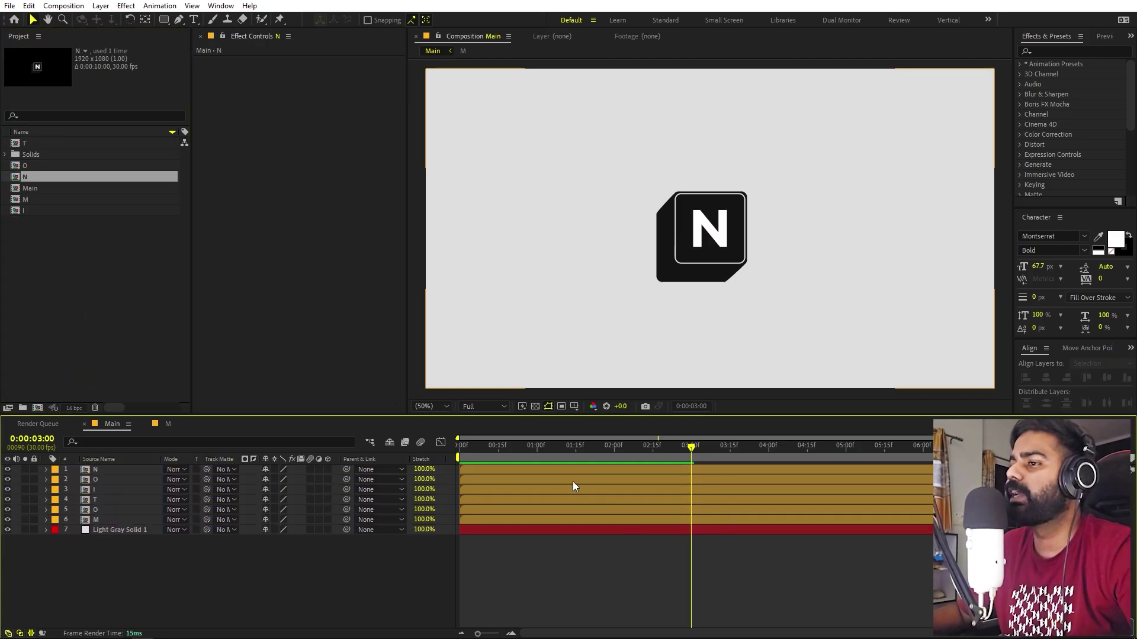
- Spread the stacked keys across the frame, with M on the left, the first O beside it and N on the right
{"action": "left_click", "coordinate": [119, 521]}
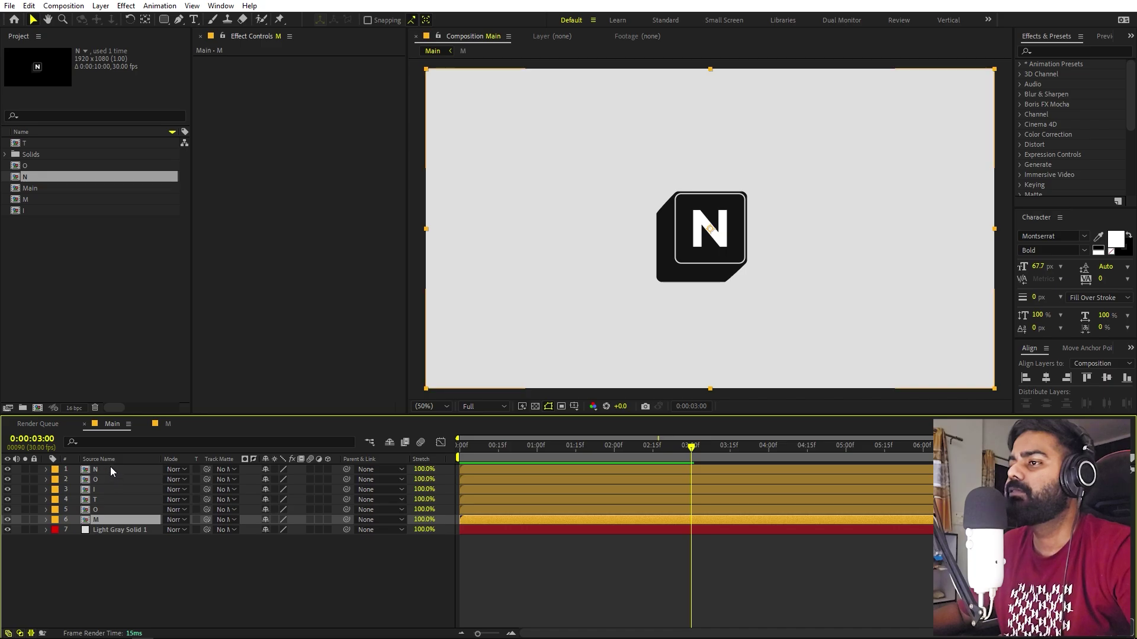
{"action": "left_click", "coordinate": [110, 469], "text": "shift"}
{"action": "left_click_drag", "start_coordinate": [637, 268], "coordinate": [592, 236]}
{"action": "left_click", "coordinate": [172, 582]}
{"action": "left_click", "coordinate": [109, 509]}
{"action": "left_click", "coordinate": [109, 470], "text": "shift"}
{"action": "left_click", "coordinate": [125, 509]}
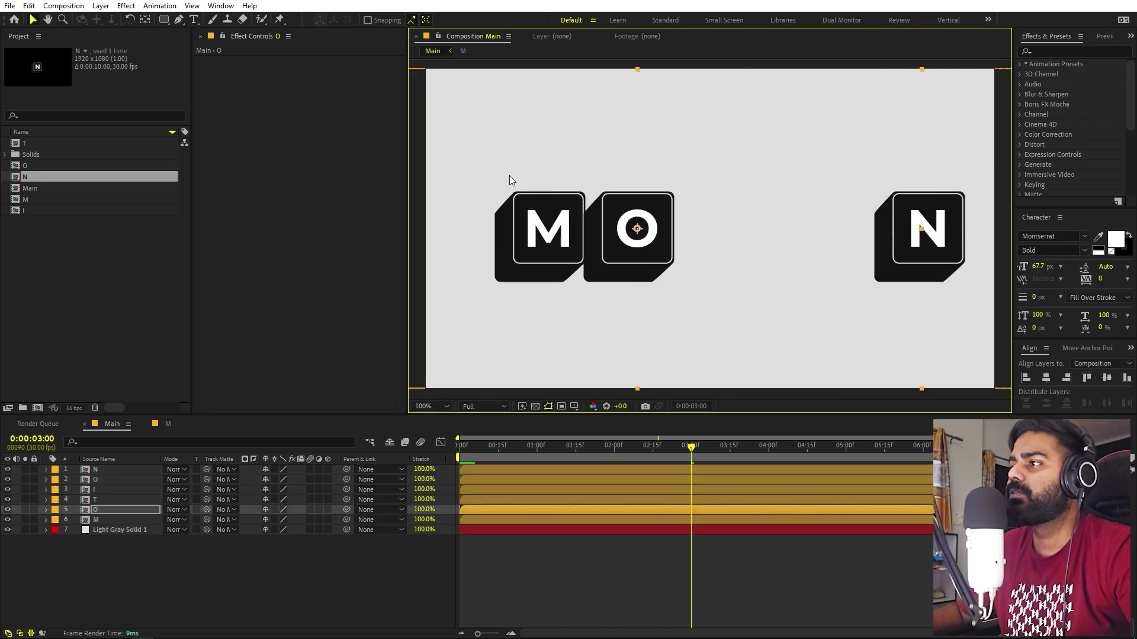
- Fine-position the first O key so its left edge sits exactly against the M key's right edge
{"action": "scroll", "coordinate": [668, 203], "scroll_direction": "up", "scroll_amount": 4}
{"action": "key", "text": "h"}
{"action": "left_click_drag", "start_coordinate": [484, 204], "coordinate": [886, 183]}
{"action": "scroll", "coordinate": [719, 195], "scroll_direction": "up", "scroll_amount": 2}
{"action": "left_click_drag", "start_coordinate": [770, 319], "coordinate": [781, 119]}
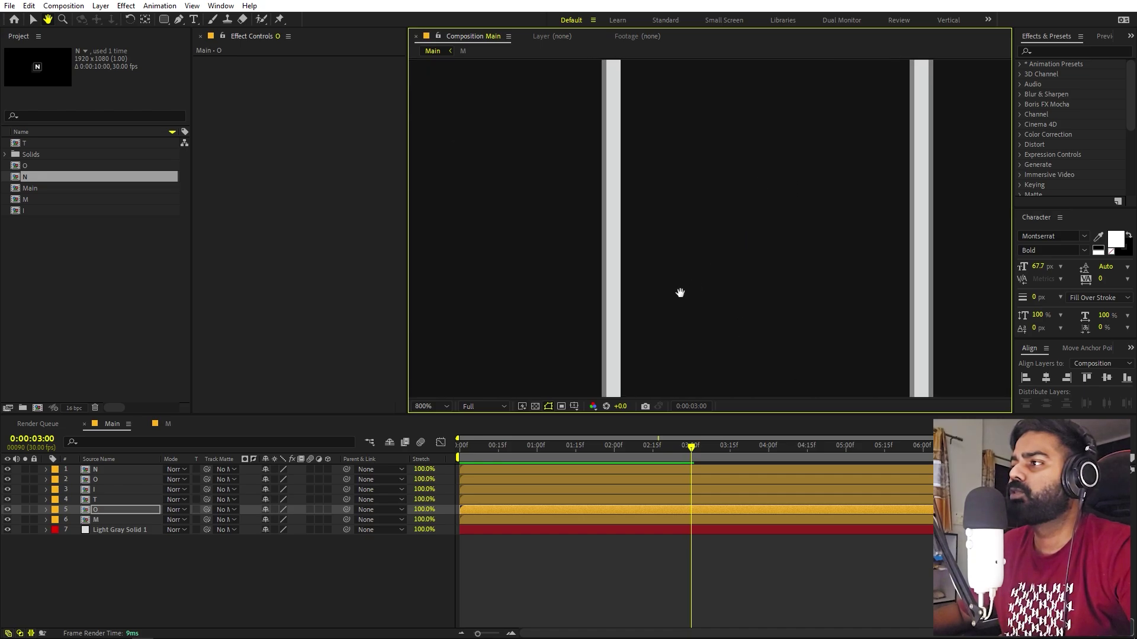
{"action": "left_click_drag", "start_coordinate": [646, 332], "coordinate": [662, 98]}
{"action": "left_click_drag", "start_coordinate": [621, 363], "coordinate": [594, 177]}
{"action": "key", "text": "v"}
{"action": "mouse_move", "coordinate": [702, 205]}
{"action": "left_mouse_down"}
{"action": "mouse_move", "coordinate": [731, 206]}
{"action": "mouse_move", "coordinate": [718, 211]}
{"action": "left_mouse_up"}
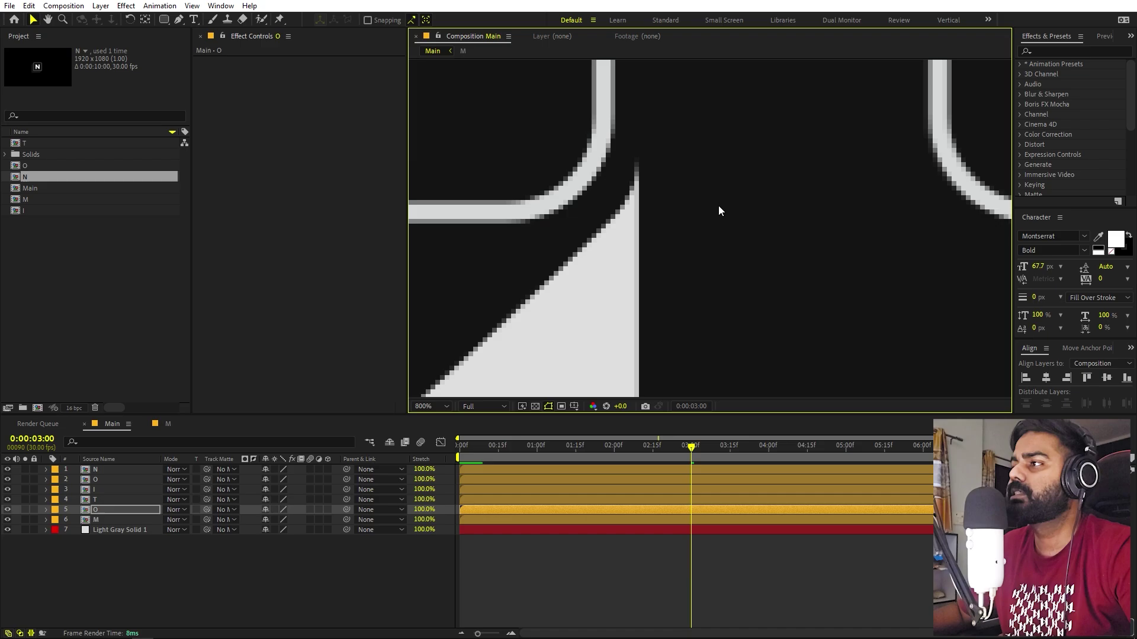
- Nudge the first O key to the right to leave a small gap after the M key
{"action": "scroll", "coordinate": [718, 211], "scroll_direction": "down", "scroll_amount": 6}
{"action": "left_click", "coordinate": [424, 406]}
{"action": "left_click", "coordinate": [444, 426]}
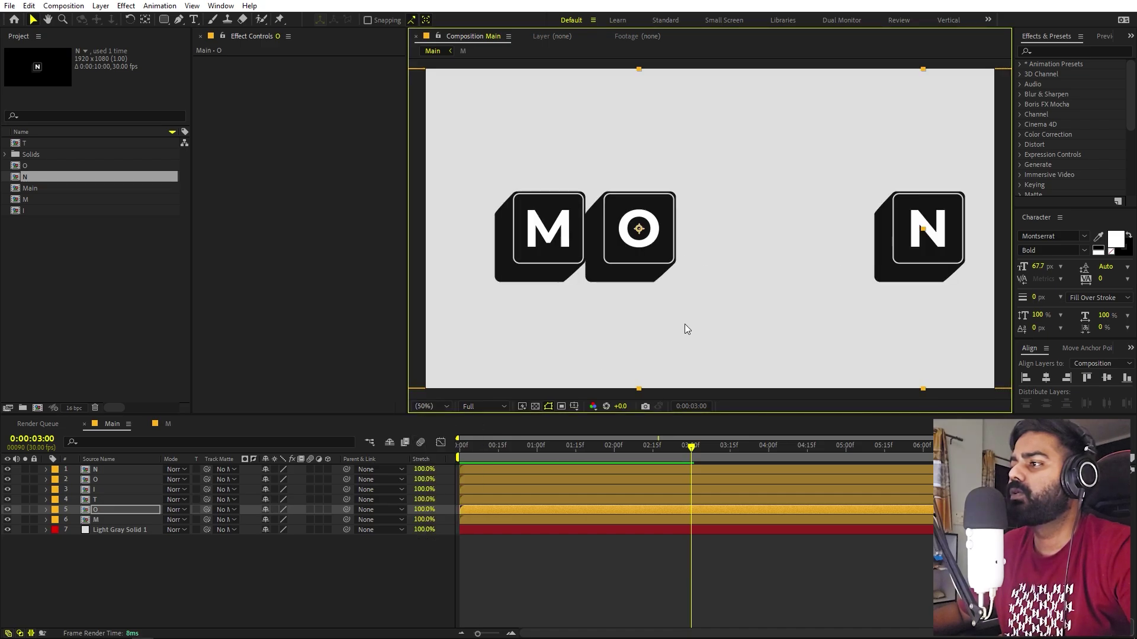
{"action": "key", "text": "shift+Right"}
{"action": "key", "text": "shift+Right"}
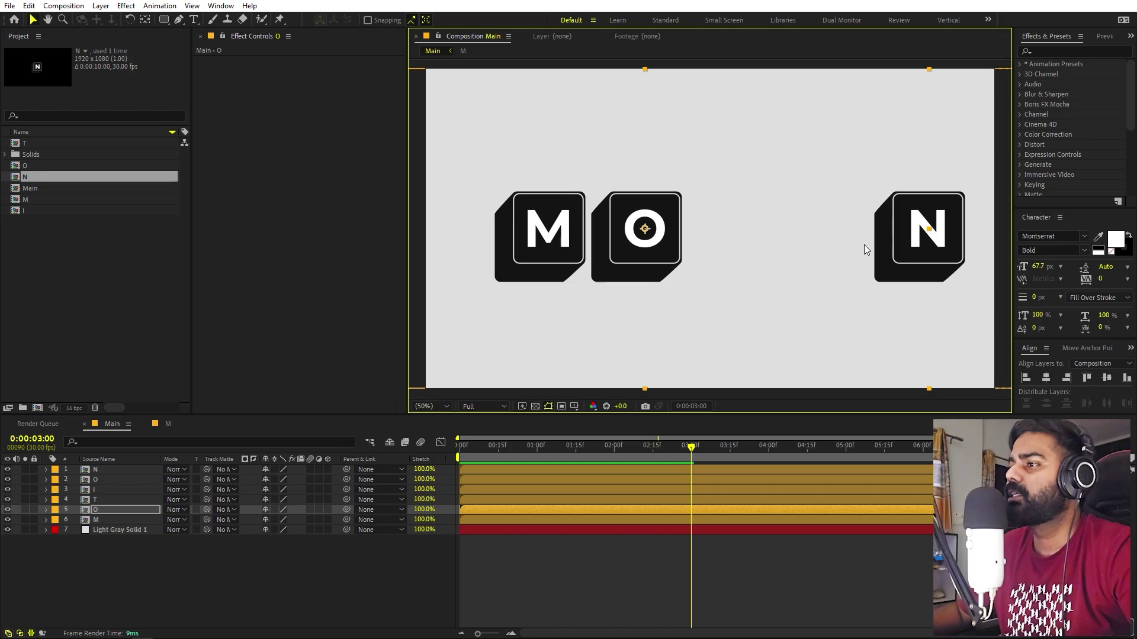
- Place the T, I, second O and N keys after the first O with equal gaps, so the row spells MOTION
{"action": "left_click", "coordinate": [107, 500]}
{"action": "left_click_drag", "start_coordinate": [950, 248], "coordinate": [745, 248]}
{"action": "scroll", "coordinate": [745, 249], "scroll_direction": "up", "scroll_amount": 3}
{"action": "left_click_drag", "start_coordinate": [597, 258], "coordinate": [657, 121]}
{"action": "left_click_drag", "start_coordinate": [641, 267], "coordinate": [777, 82]}
{"action": "left_click_drag", "start_coordinate": [731, 207], "coordinate": [811, 212]}
{"action": "left_click", "coordinate": [430, 407]}
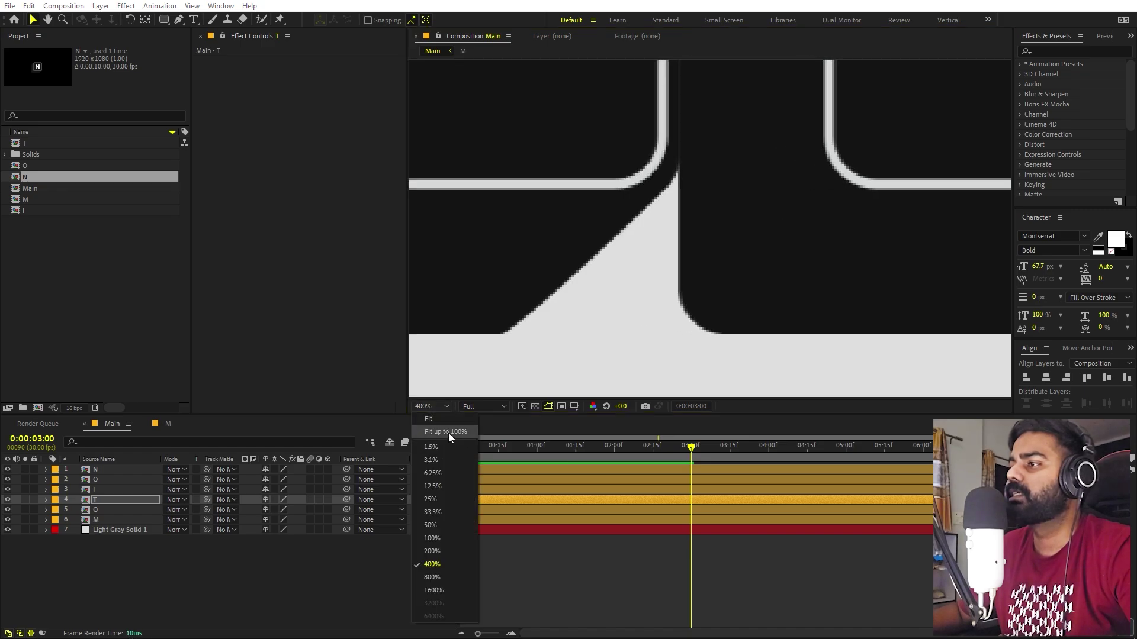
{"action": "left_click", "coordinate": [449, 432]}
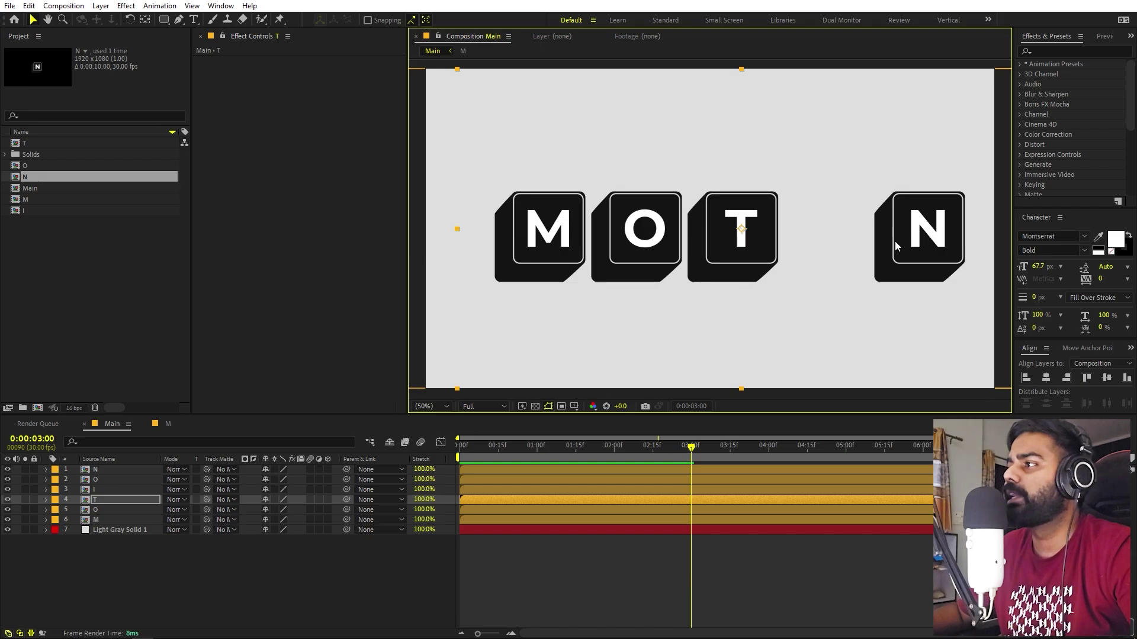
{"action": "left_click", "coordinate": [911, 240]}
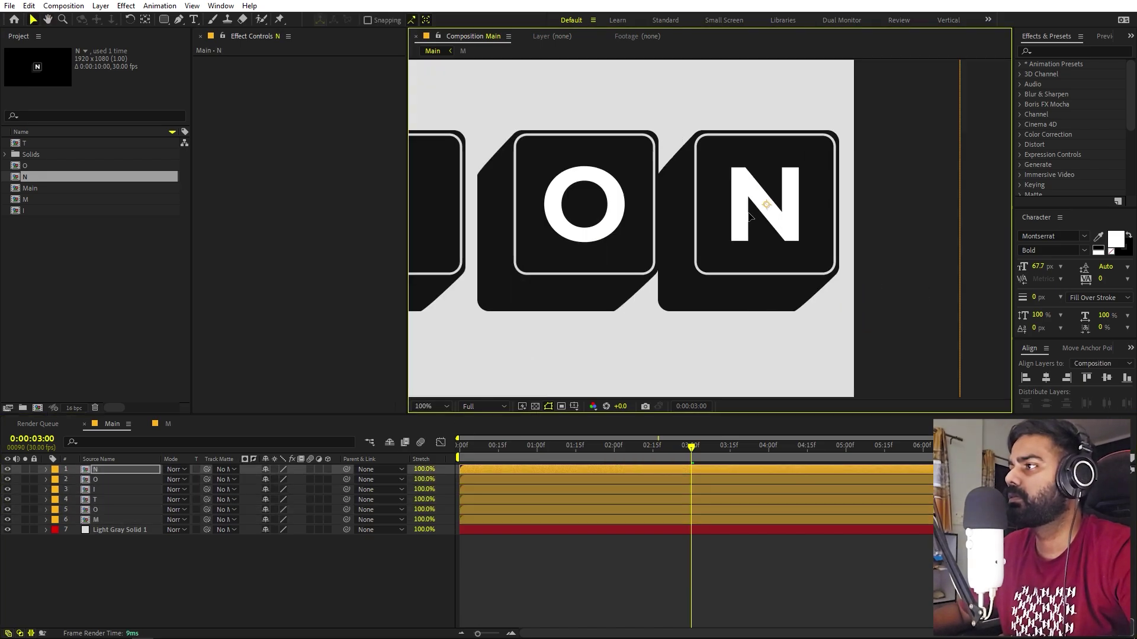
- Add a null object to Main and parent all six letter key layers to it
{"action": "right_click", "coordinate": [237, 595]}
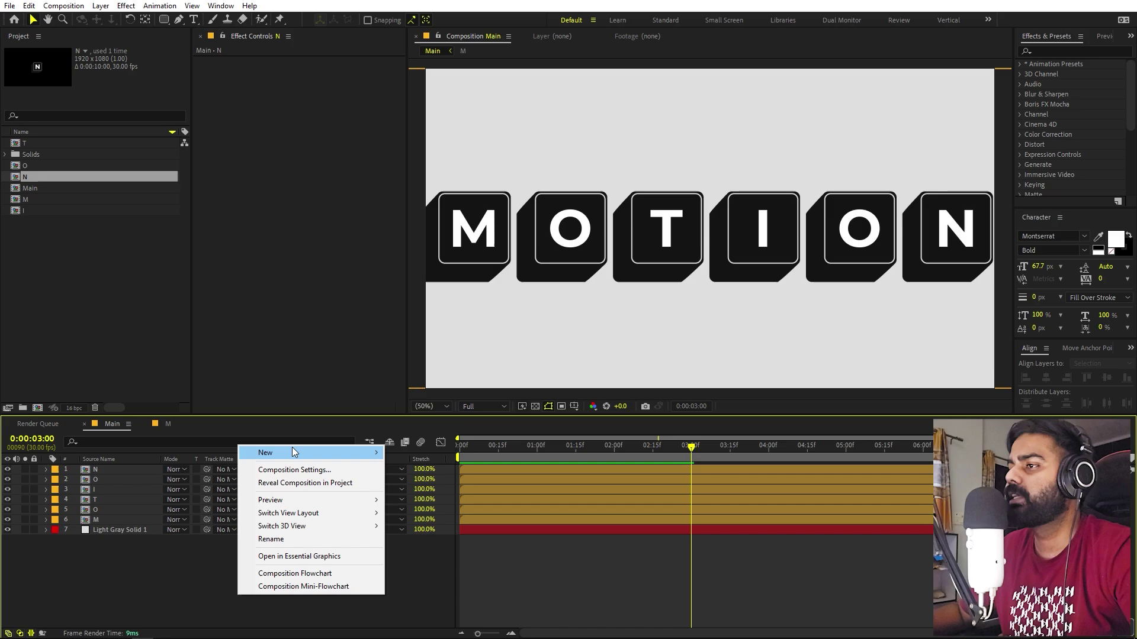
{"action": "mouse_move", "coordinate": [293, 452]}
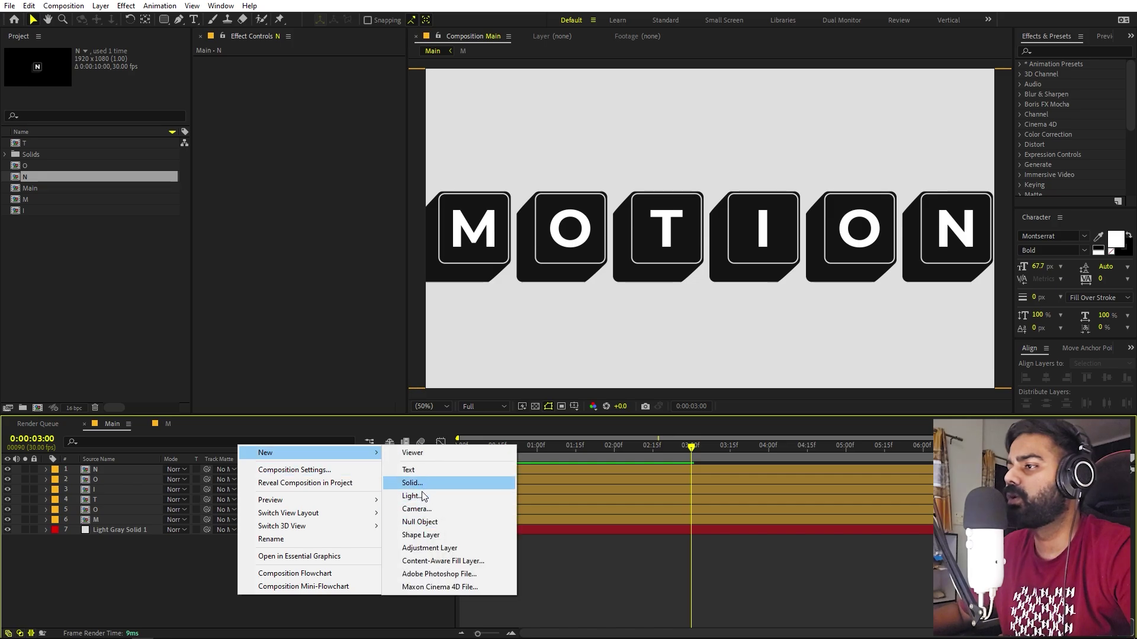
{"action": "left_click", "coordinate": [422, 522]}
{"action": "left_click", "coordinate": [95, 532]}
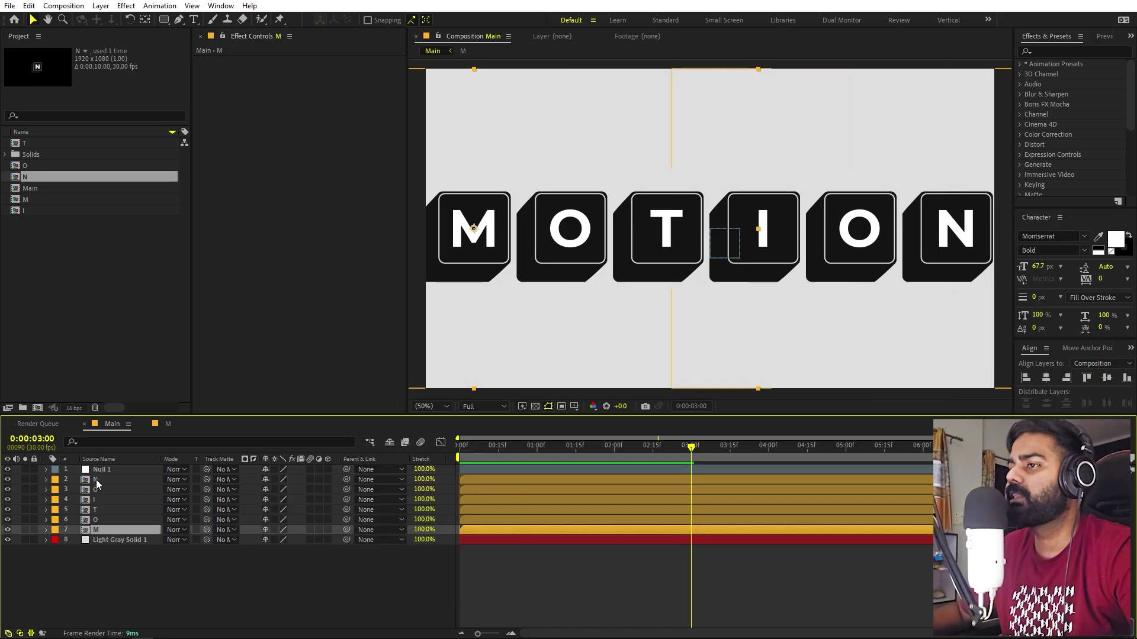
{"action": "left_click", "coordinate": [96, 479], "text": "shift"}
{"action": "left_click_drag", "start_coordinate": [347, 480], "coordinate": [109, 468]}
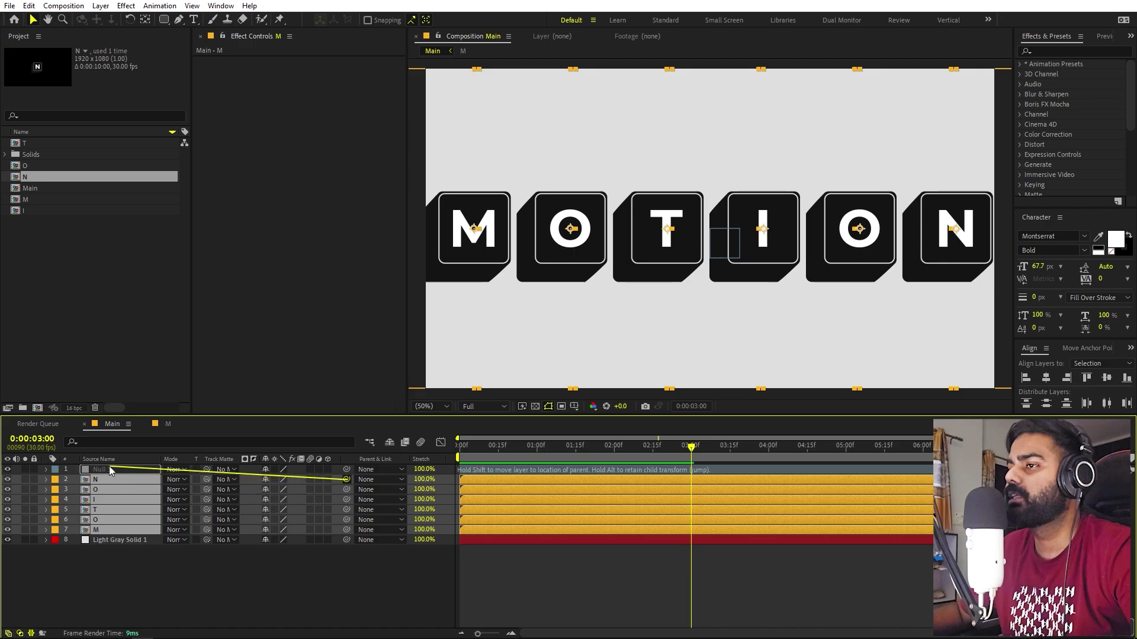
- Scale the null to 55.6% and move it slightly up so the whole row of keys shrinks and shifts upward
{"action": "left_click", "coordinate": [109, 468]}
{"action": "key", "text": "s"}
{"action": "left_click_drag", "start_coordinate": [279, 479], "coordinate": [37, 496]}
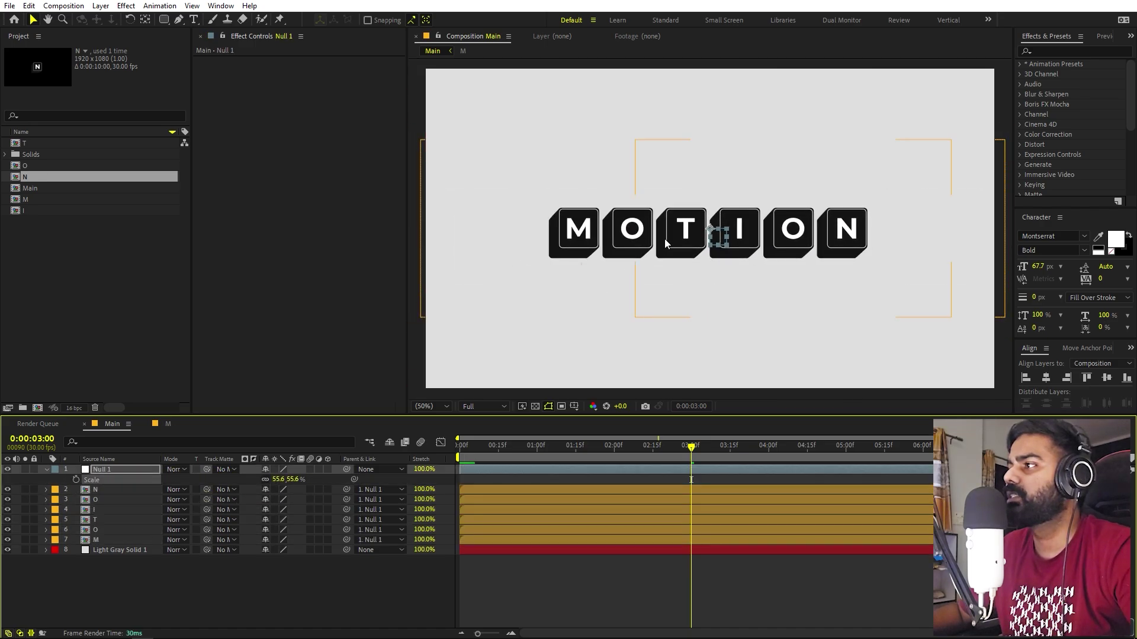
{"action": "left_click", "coordinate": [709, 227]}
{"action": "left_click_drag", "start_coordinate": [710, 229], "coordinate": [709, 218]}
- Open the M composition and trim its text layer to start at 0:00:03:06, on Shape Layer 2's middle Position keyframe
{"action": "key", "text": "Home"}
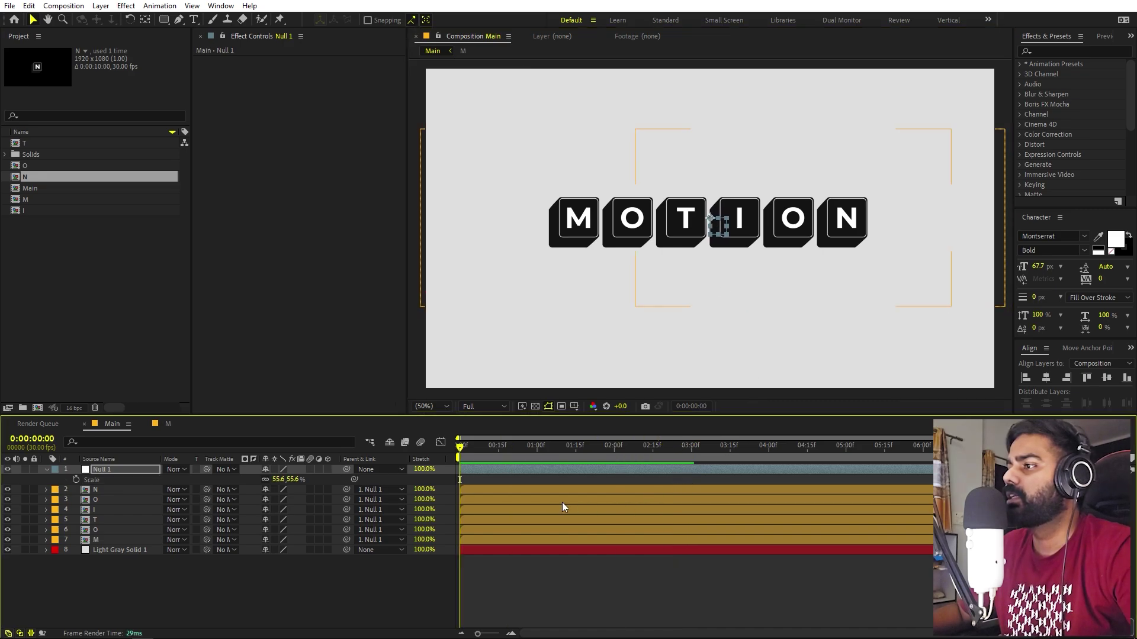
{"action": "left_click", "coordinate": [545, 488]}
{"action": "left_click", "coordinate": [547, 480]}
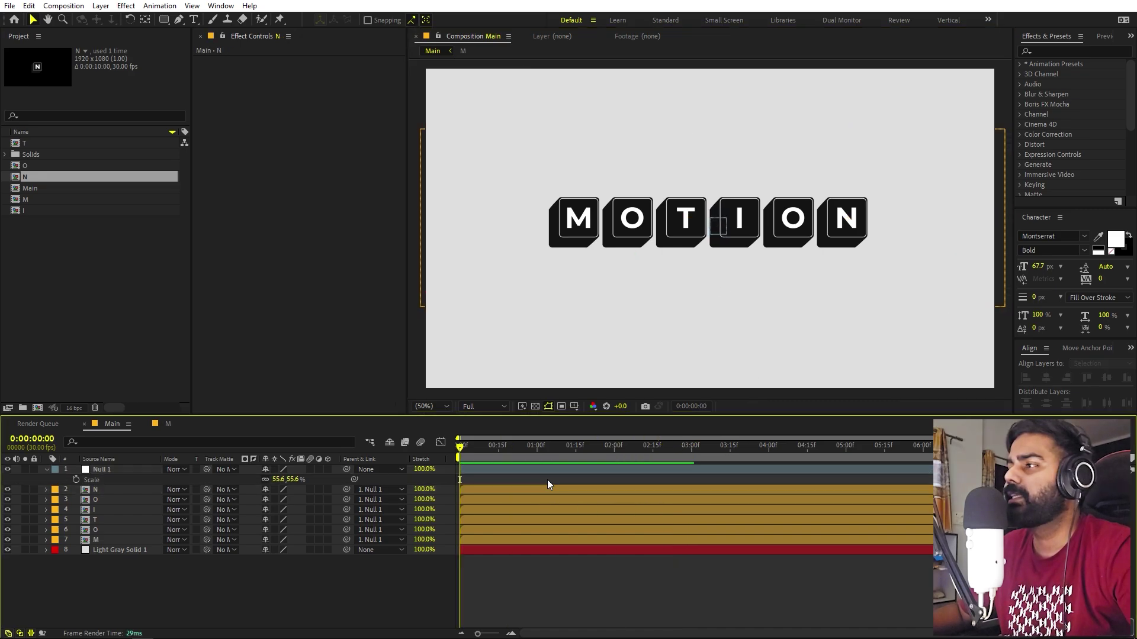
{"action": "double_click", "coordinate": [101, 540]}
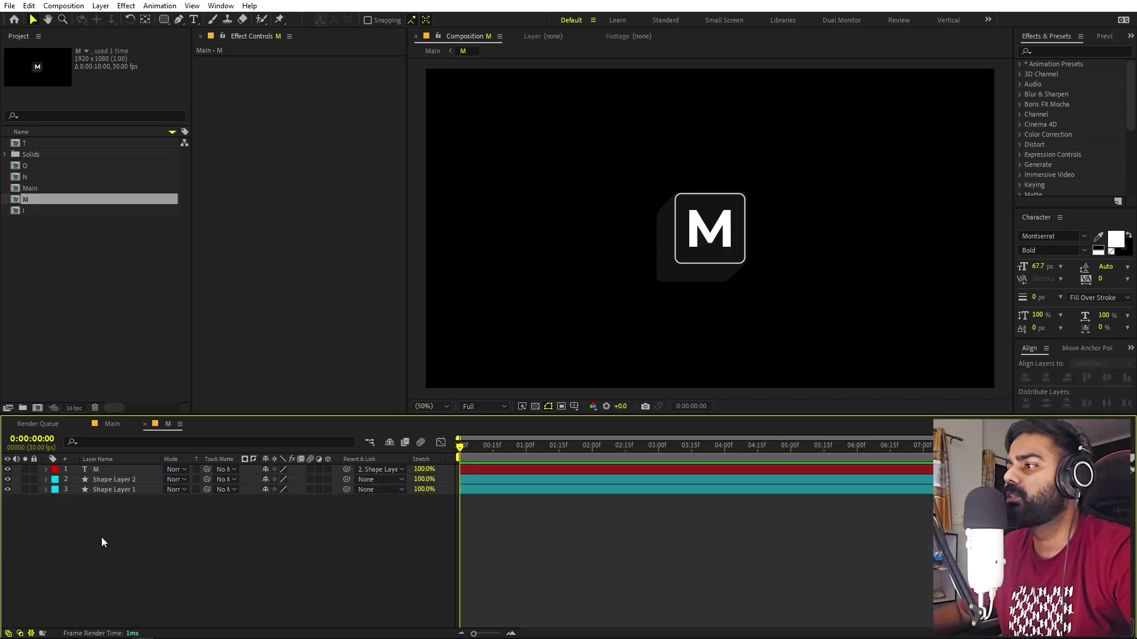
{"action": "left_click", "coordinate": [645, 479]}
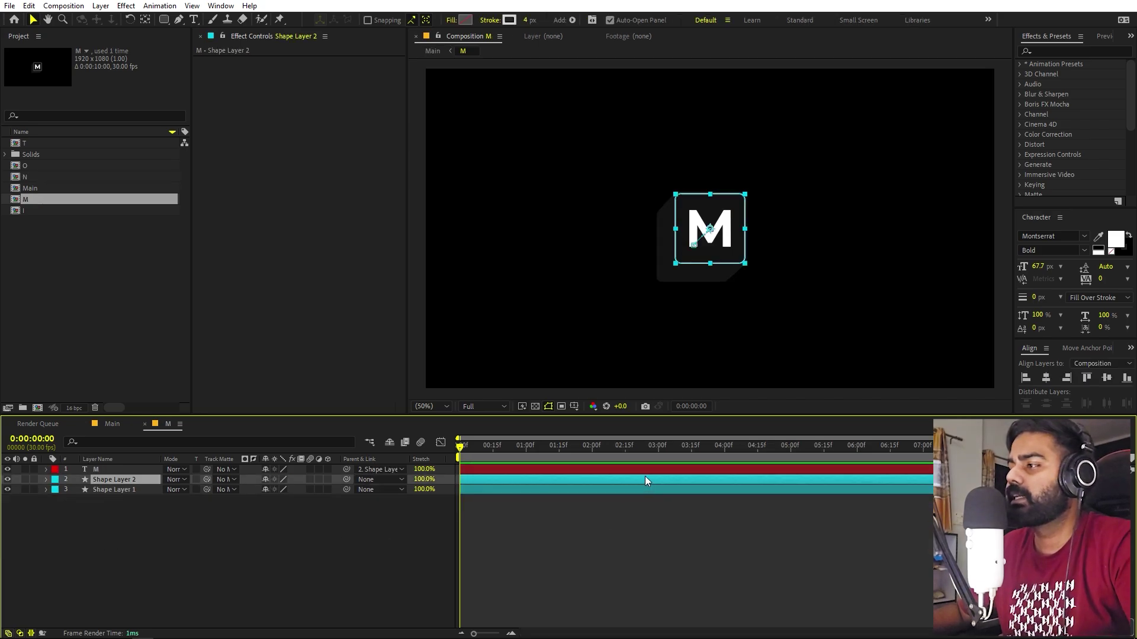
{"action": "key", "text": "p"}
{"action": "left_click", "coordinate": [672, 449]}
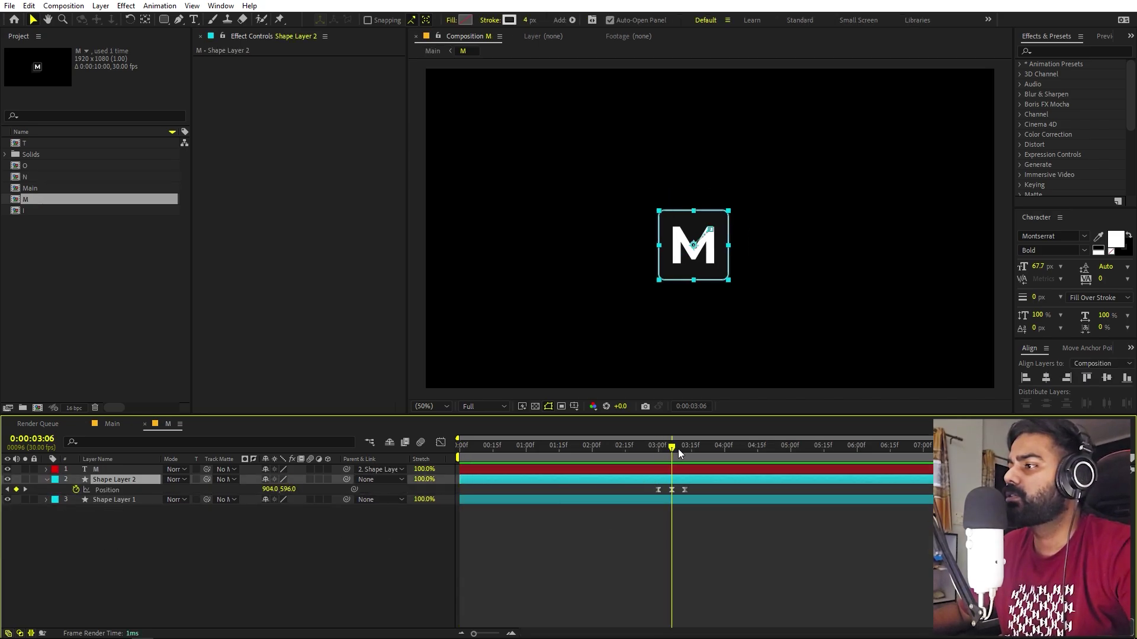
{"action": "left_click", "coordinate": [550, 471]}
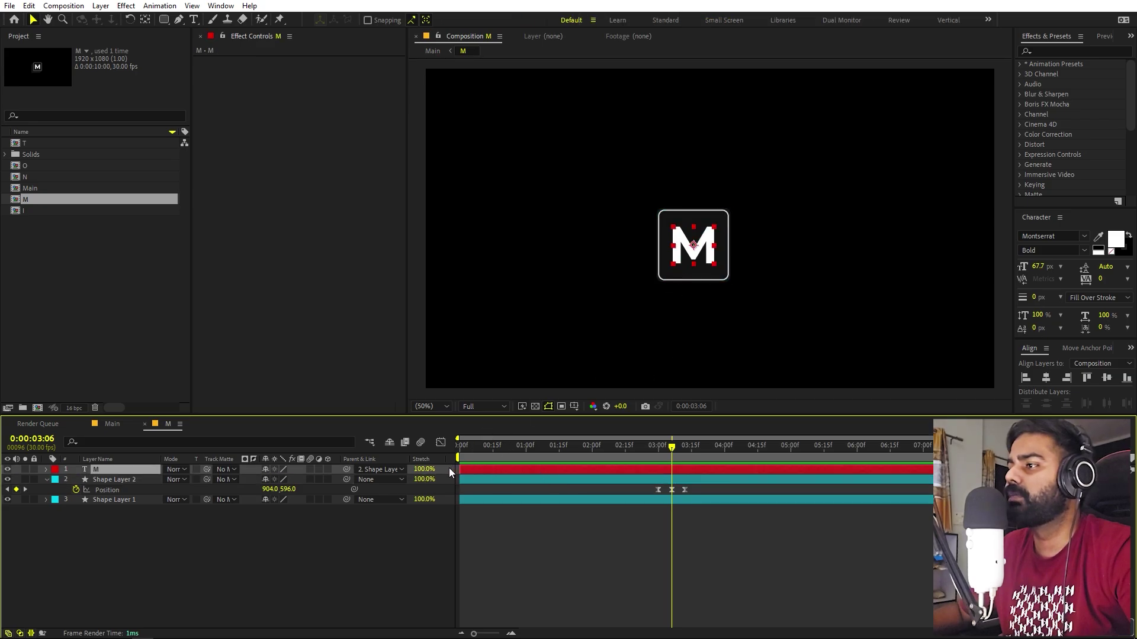
{"action": "left_click_drag", "start_coordinate": [460, 469], "coordinate": [671, 469]}
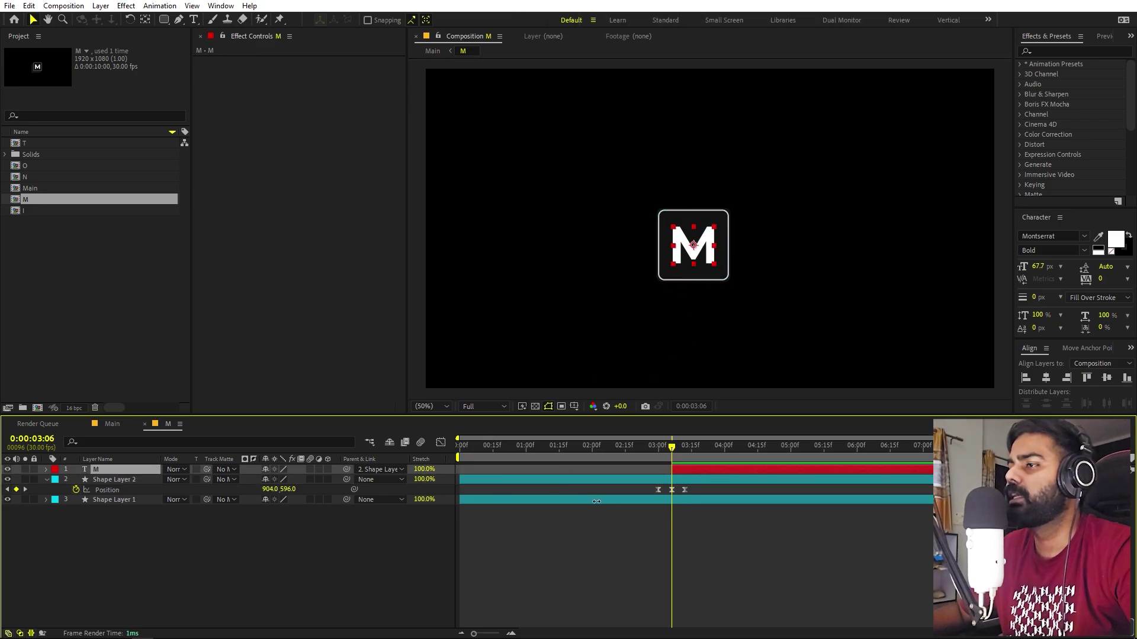
- Open the O composition from Main and trim its text layer to start at 0:00:03:06
{"action": "left_click", "coordinate": [107, 425]}
{"action": "double_click", "coordinate": [105, 532]}
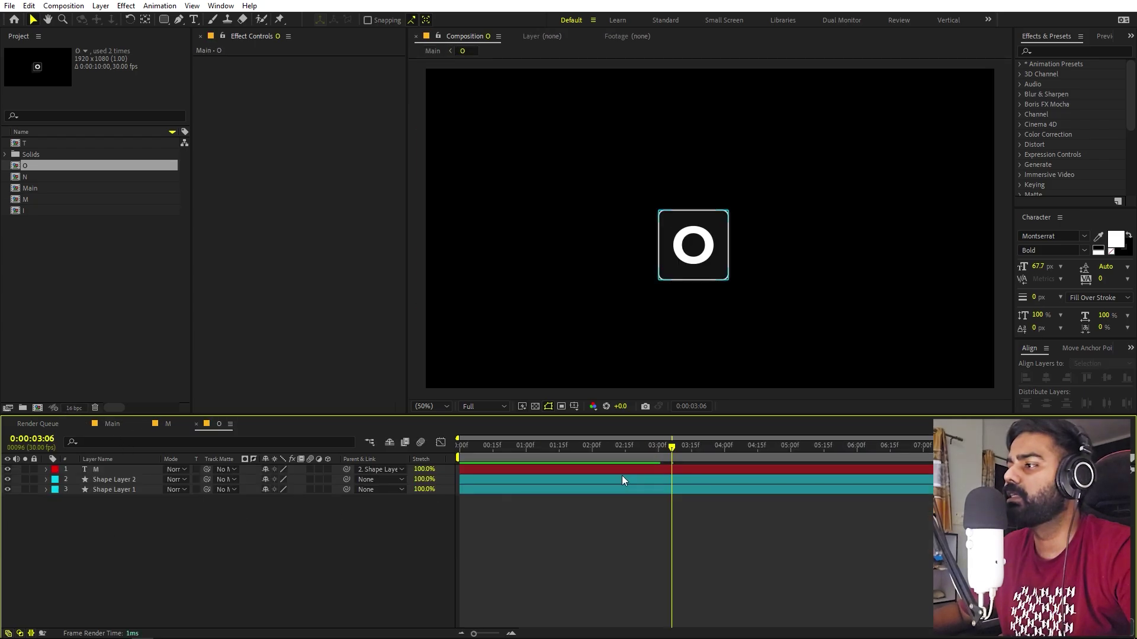
{"action": "left_click", "coordinate": [524, 472]}
{"action": "left_click_drag", "start_coordinate": [461, 469], "coordinate": [673, 469]}
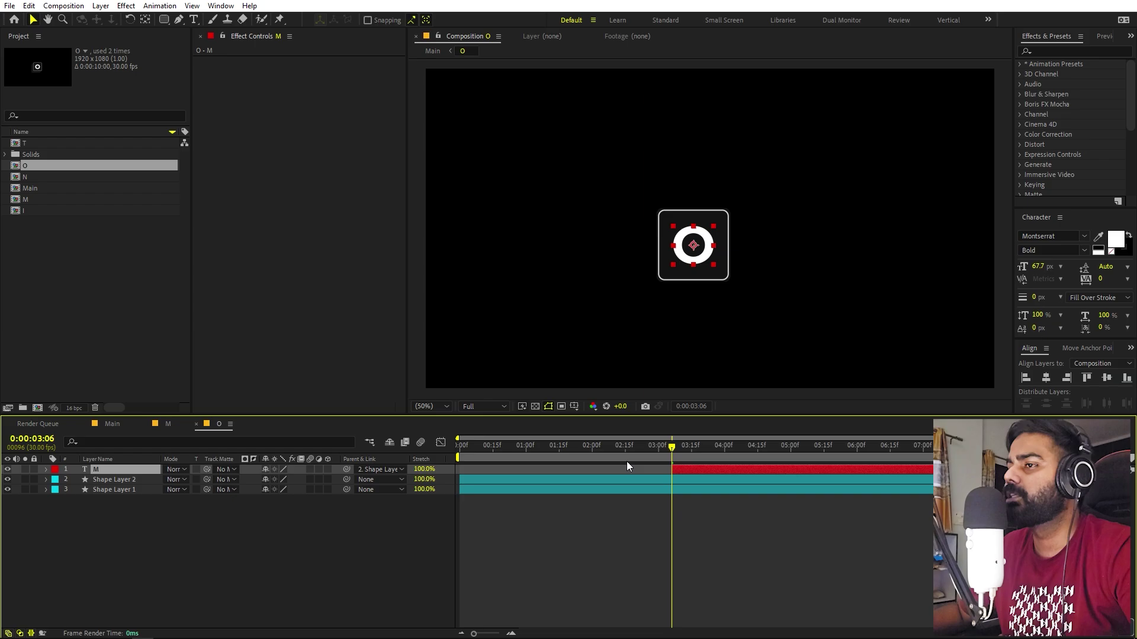
- Trim the text layers in the T, I and N compositions to start at 0:00:03:06 as well
{"action": "left_click", "coordinate": [112, 423]}
{"action": "double_click", "coordinate": [103, 520]}
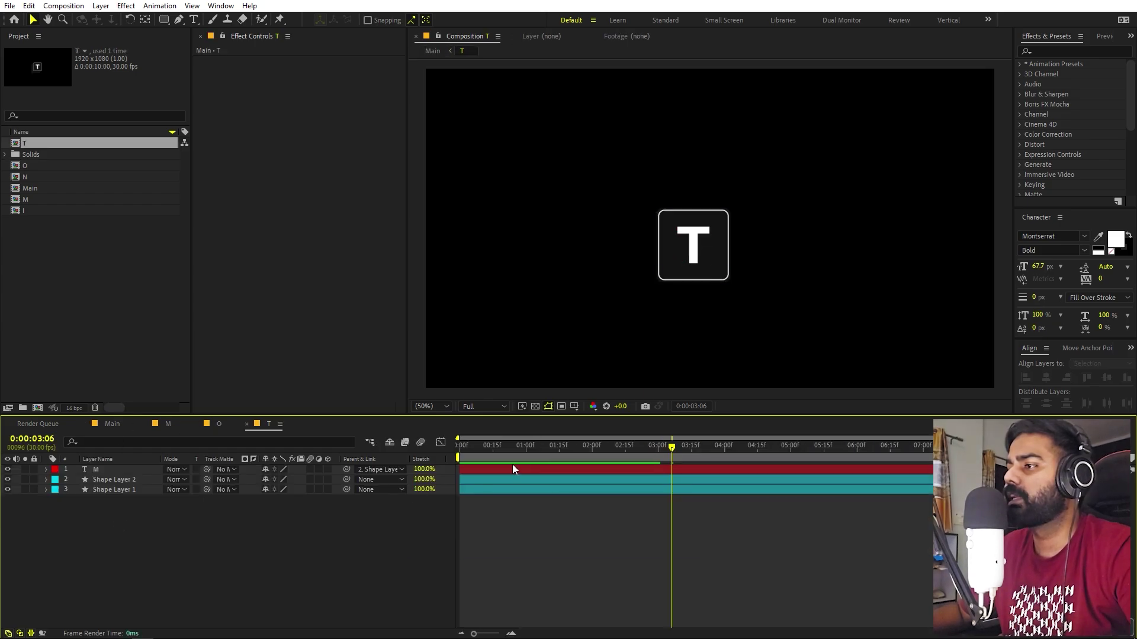
{"action": "left_click", "coordinate": [512, 467]}
{"action": "left_click_drag", "start_coordinate": [463, 471], "coordinate": [545, 470]}
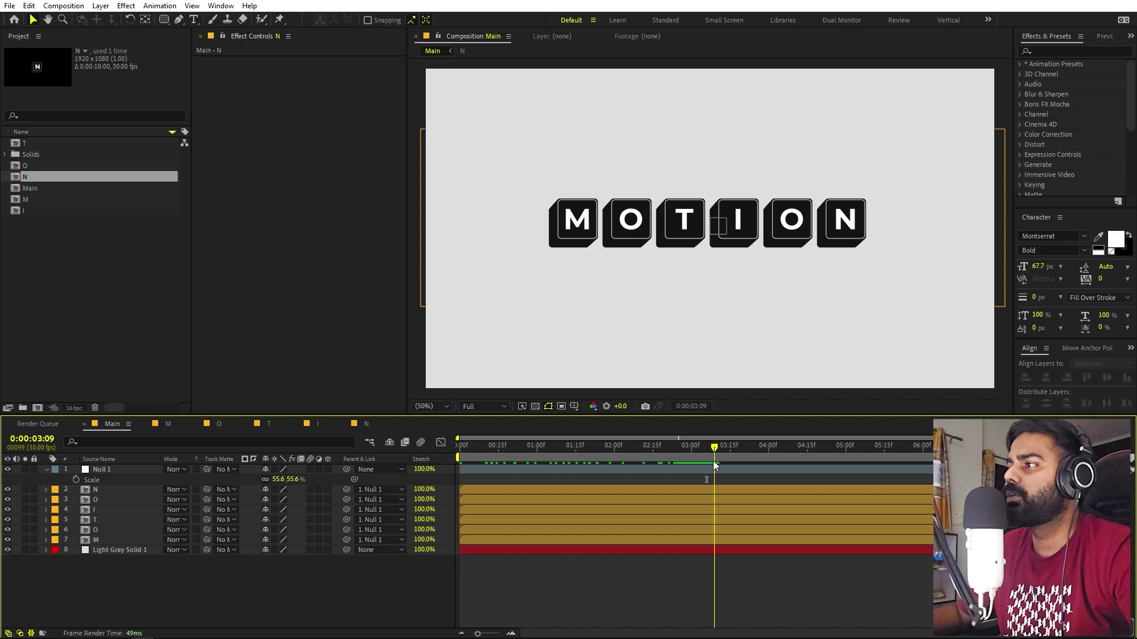
- Add layer markers to all six key layers in Main at 0:00:03:05, where the keys are pressed down
{"action": "mouse_move", "coordinate": [713, 460]}
{"action": "left_mouse_down"}
{"action": "mouse_move", "coordinate": [450, 477]}
{"action": "mouse_move", "coordinate": [703, 464]}
{"action": "left_mouse_up"}
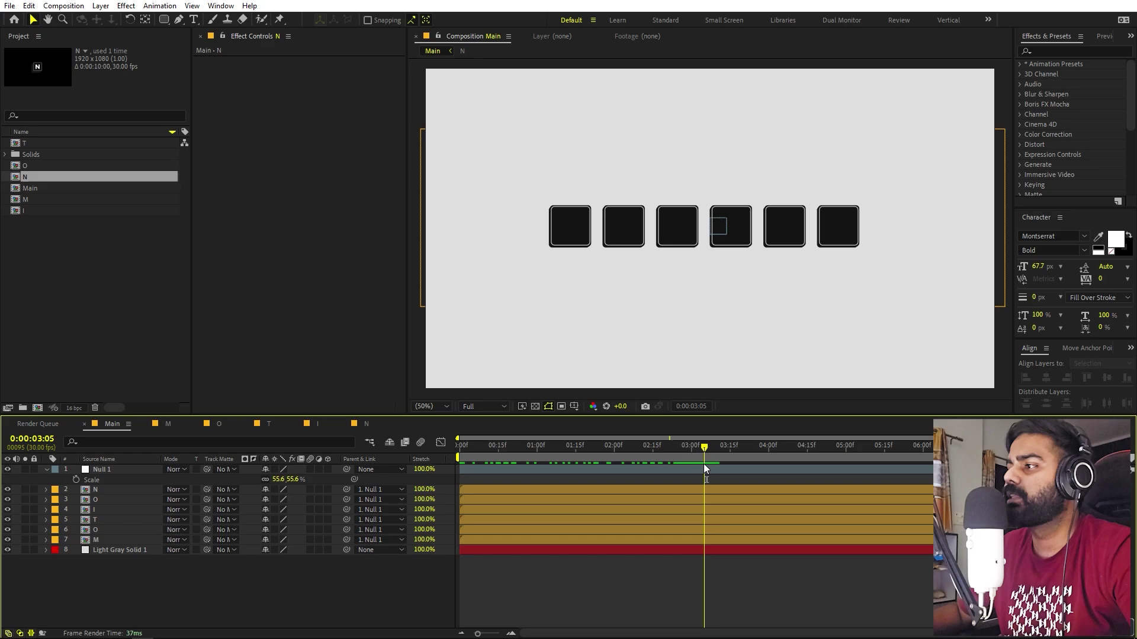
{"action": "left_click", "coordinate": [713, 490]}
{"action": "left_click", "coordinate": [712, 540], "text": "shift"}
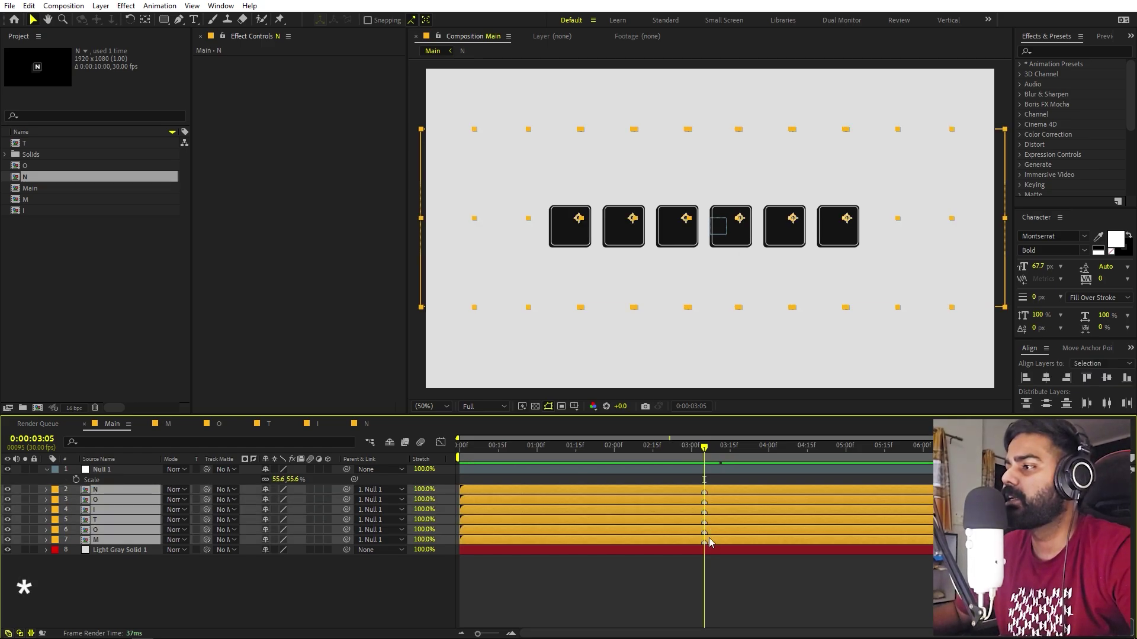
{"action": "left_click", "coordinate": [716, 563]}
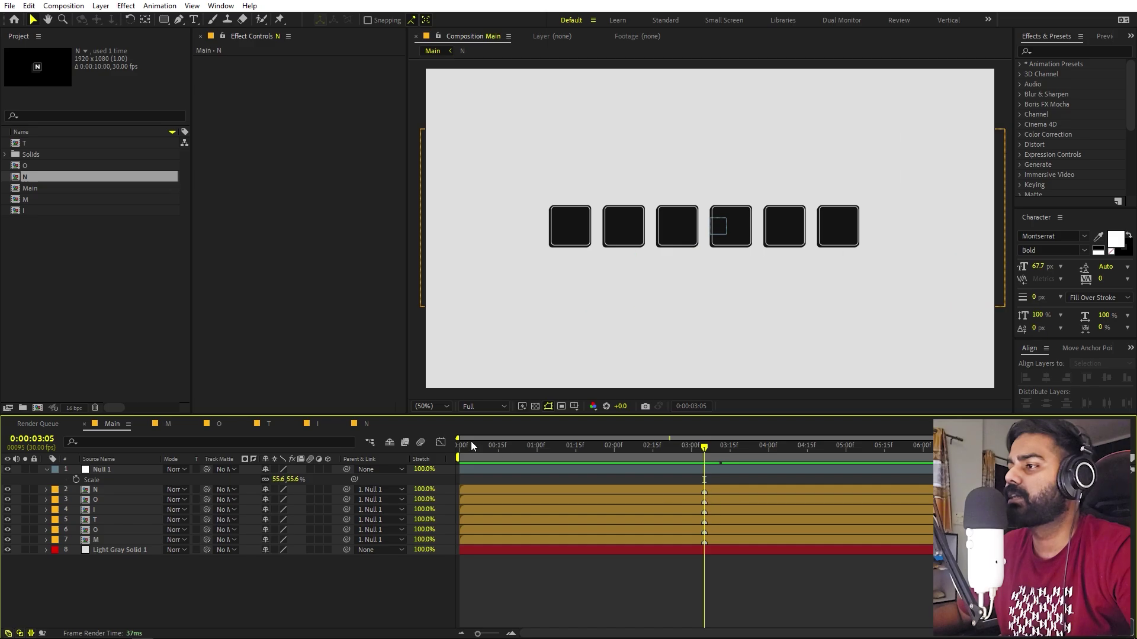
- Shift the first O key's layer in Main earlier so its marker lands at about 0:00:00:15
{"action": "left_click_drag", "start_coordinate": [484, 450], "coordinate": [498, 452]}
{"action": "left_click", "coordinate": [612, 499]}
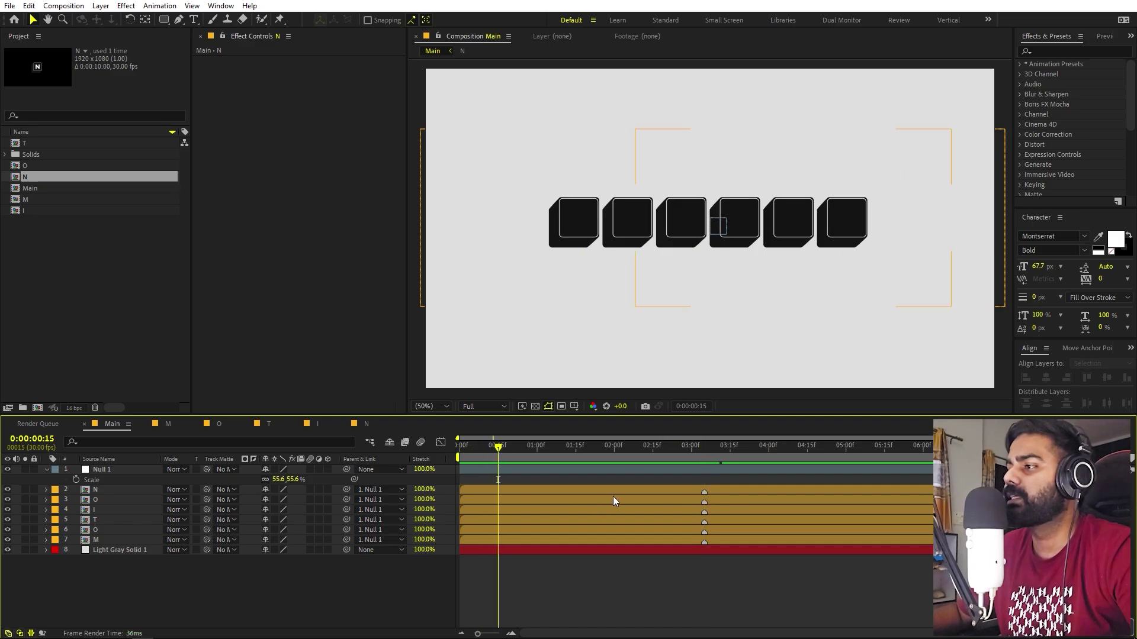
{"action": "left_click", "coordinate": [598, 520]}
{"action": "left_click_drag", "start_coordinate": [622, 532], "coordinate": [421, 541]}
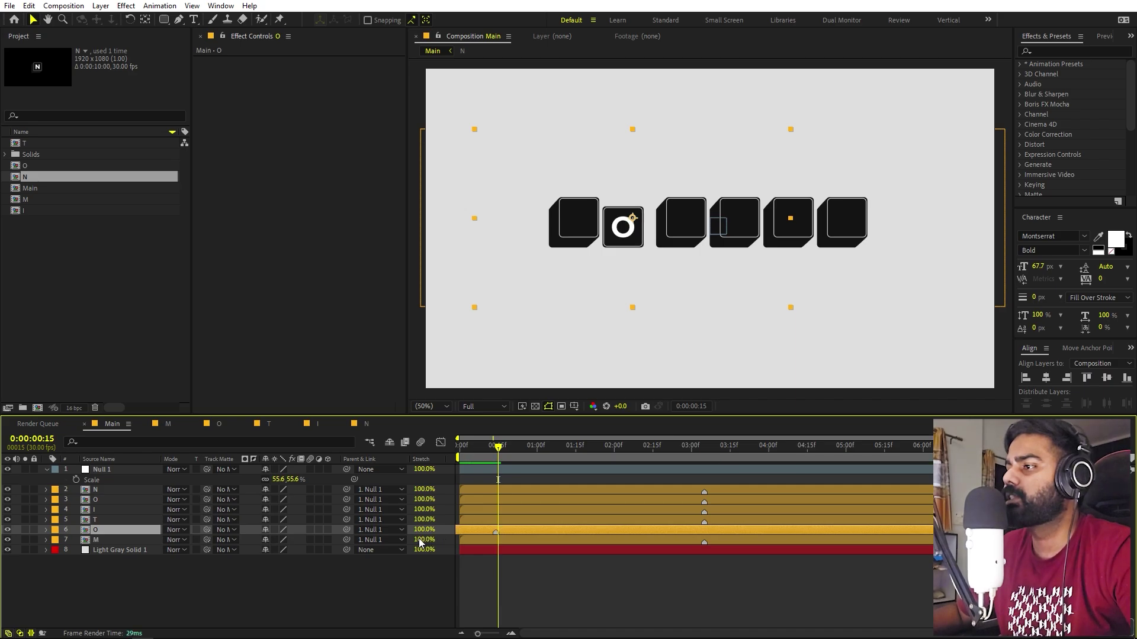
- Shift the N, second O, T, I and M key layers earlier, staggering their markers between about 0:00:00:20 and 0:00:00:28, and preview the presses
{"action": "left_click", "coordinate": [502, 448]}
{"action": "left_click_drag", "start_coordinate": [501, 448], "coordinate": [512, 448]}
{"action": "left_click", "coordinate": [715, 503]}
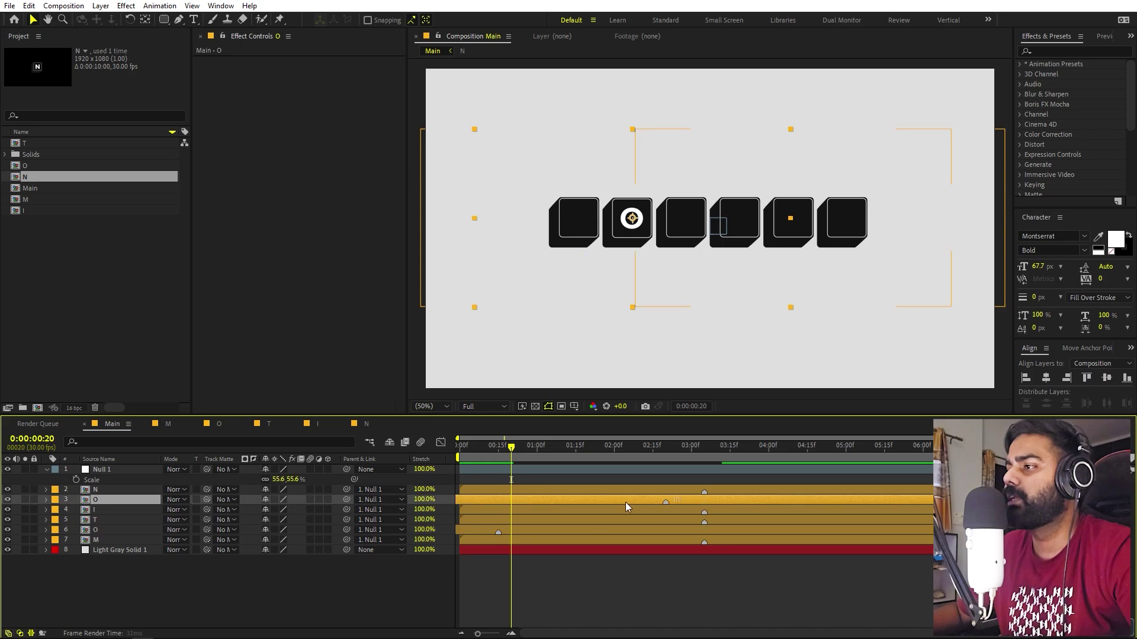
{"action": "left_click_drag", "start_coordinate": [723, 491], "coordinate": [531, 498]}
{"action": "left_click_drag", "start_coordinate": [722, 502], "coordinate": [546, 505]}
{"action": "left_click_drag", "start_coordinate": [708, 522], "coordinate": [542, 522]}
{"action": "left_click_drag", "start_coordinate": [713, 510], "coordinate": [549, 518]}
{"action": "left_click_drag", "start_coordinate": [630, 543], "coordinate": [567, 544]}
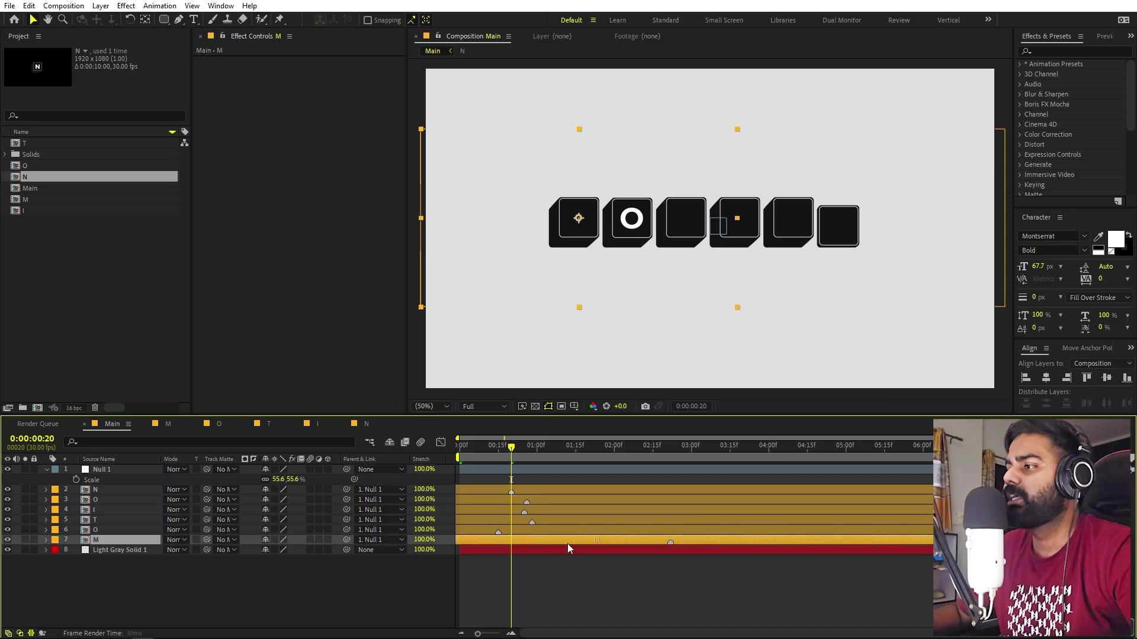
{"action": "left_click_drag", "start_coordinate": [476, 547], "coordinate": [449, 551]}
{"action": "key", "text": "space"}
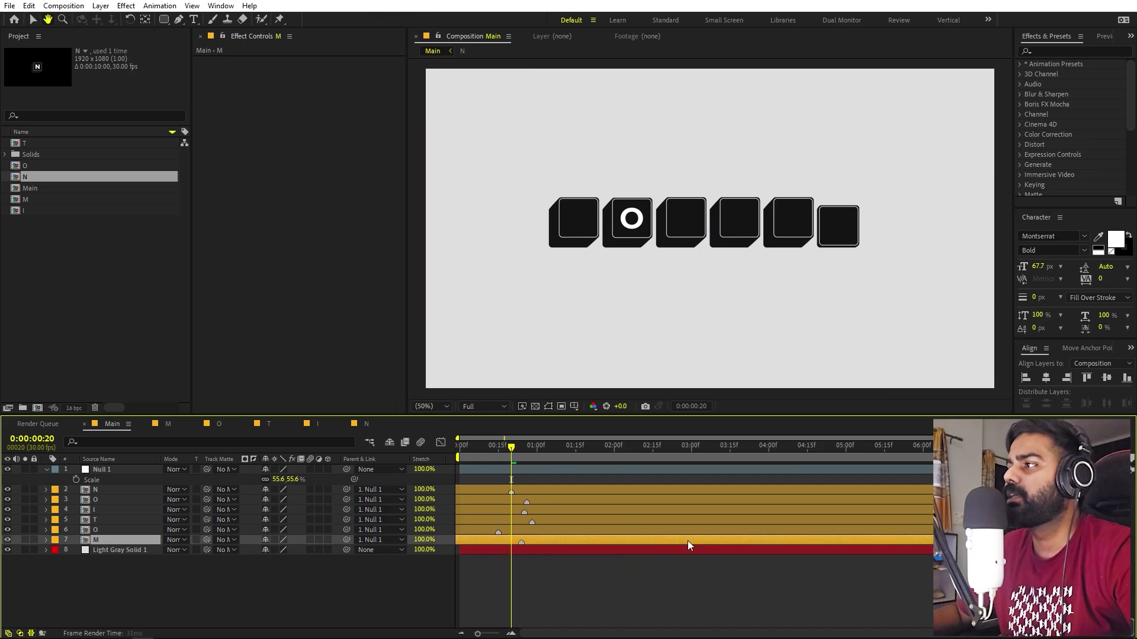
{"action": "left_click_drag", "start_coordinate": [499, 447], "coordinate": [465, 448]}
{"action": "left_click", "coordinate": [577, 478]}
{"action": "key", "text": "space"}
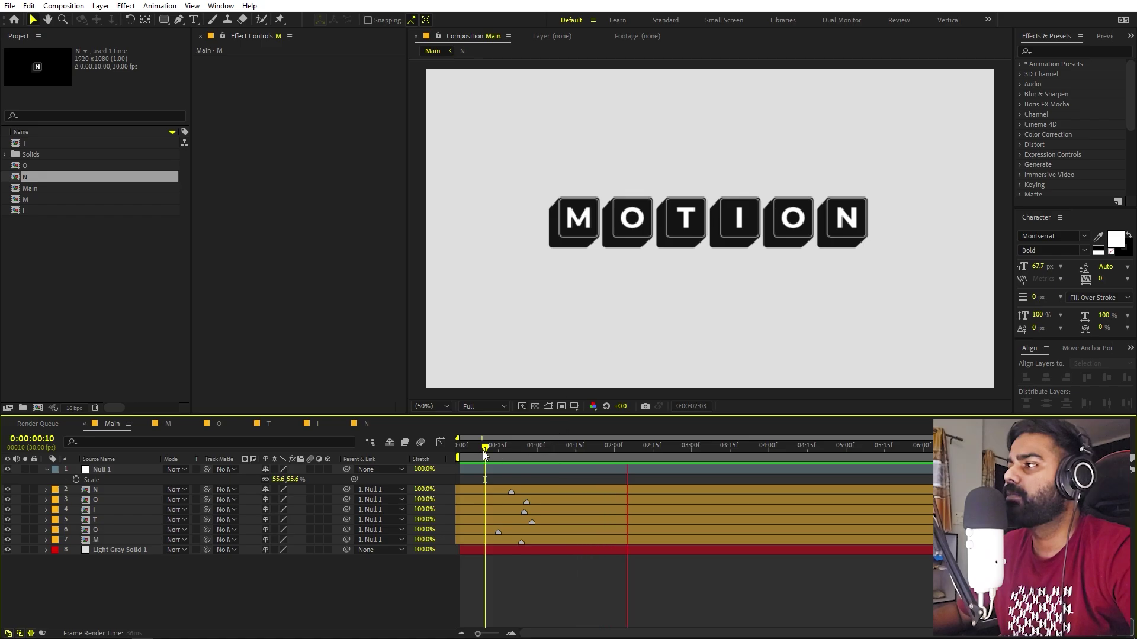
- Pre-compose Null 1 and the six key layers into a new composition named Text, moving all attributes
{"action": "left_click_drag", "start_coordinate": [482, 450], "coordinate": [560, 461]}
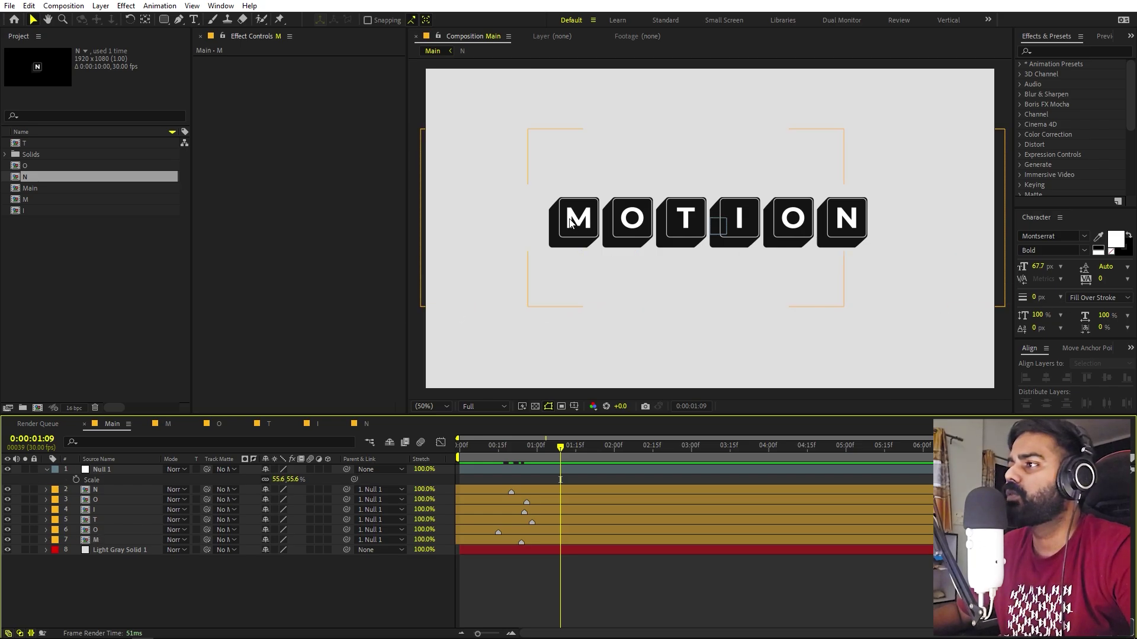
{"action": "left_click", "coordinate": [100, 540]}
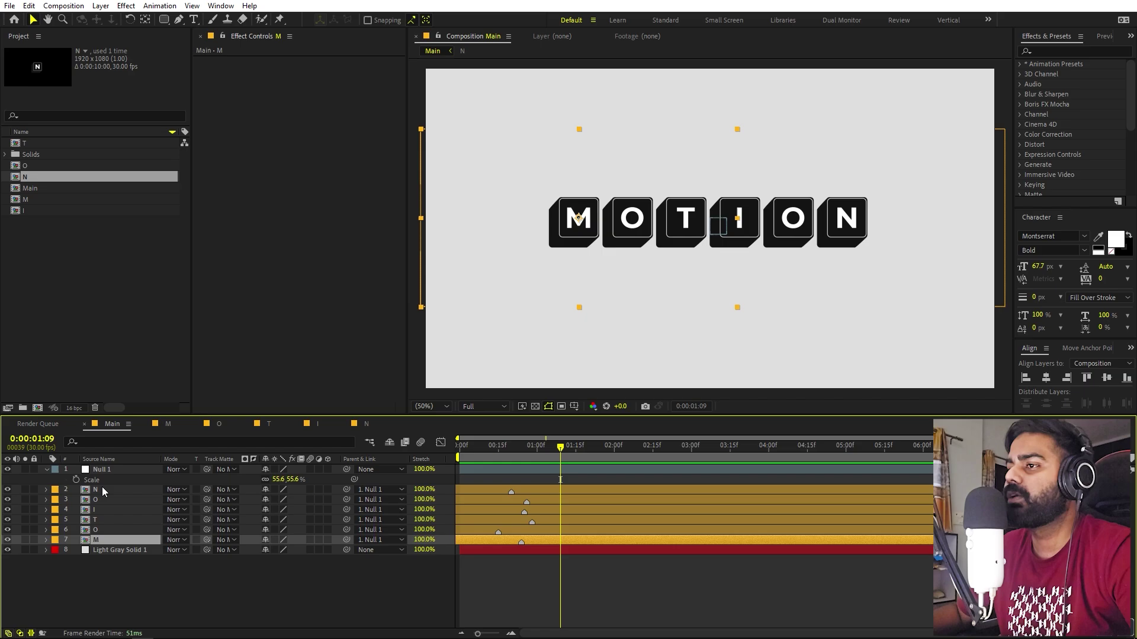
{"action": "left_click", "coordinate": [102, 491], "text": "shift"}
{"action": "left_click", "coordinate": [103, 471], "text": "shift"}
{"action": "right_click", "coordinate": [103, 472]}
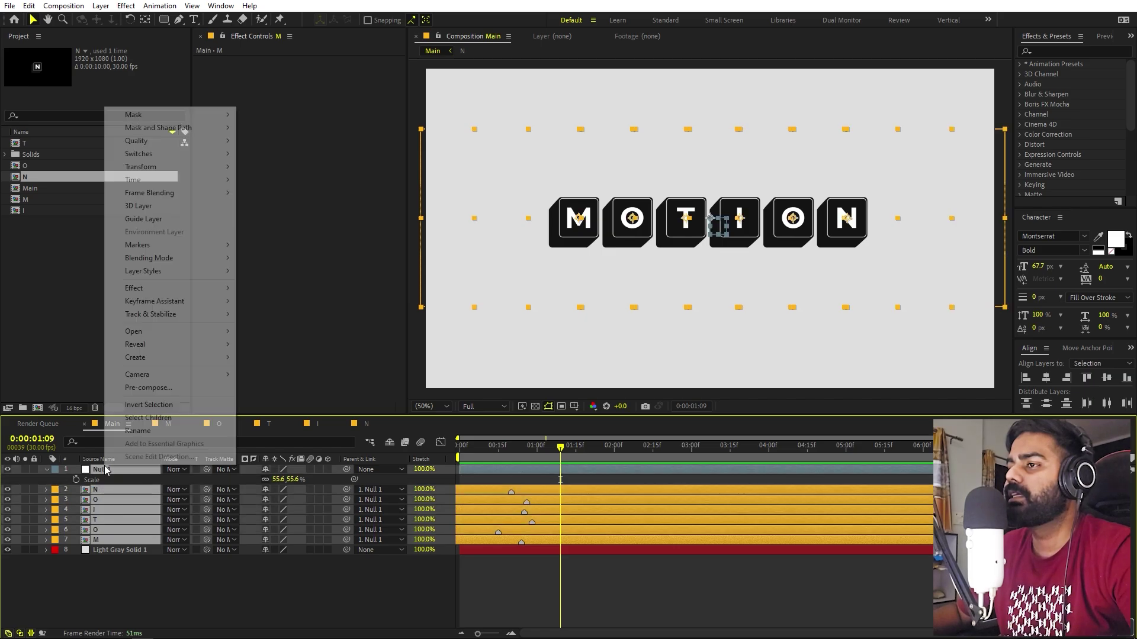
{"action": "left_click", "coordinate": [148, 390]}
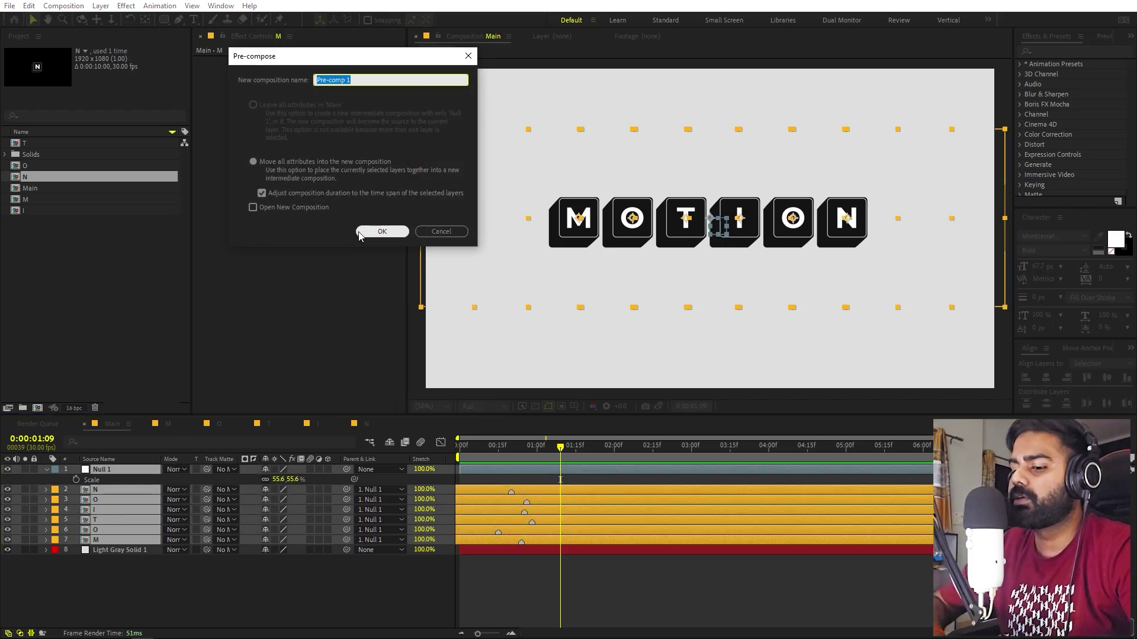
{"action": "type", "text": "Text"}
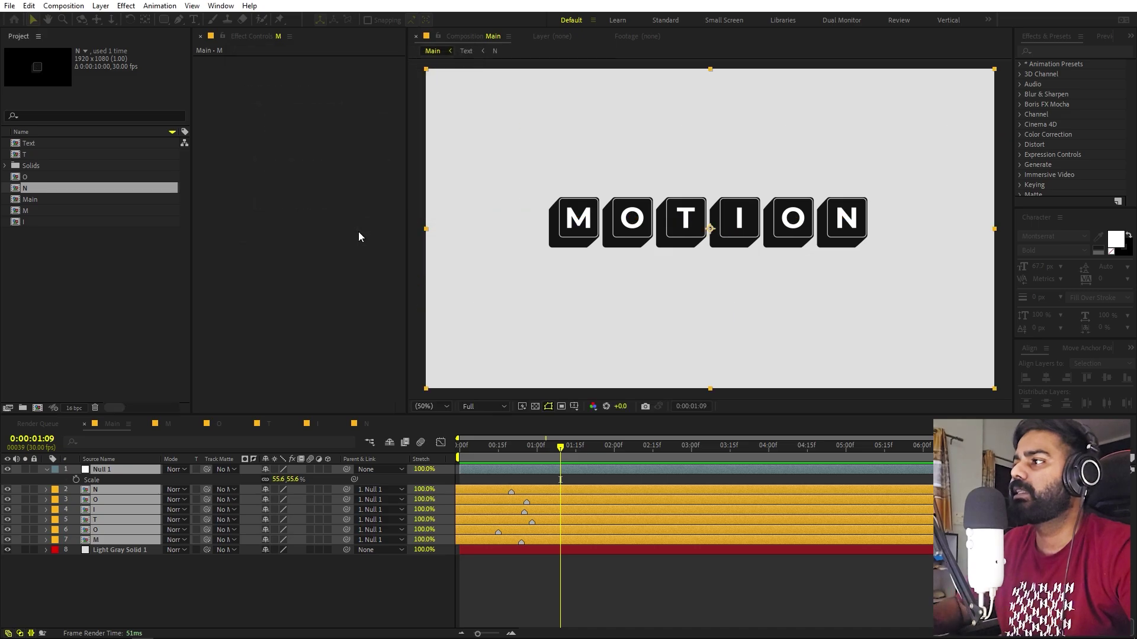
{"action": "left_click", "coordinate": [358, 232]}
- Duplicate the Text layer and apply CC Radial Blur to the lower copy
{"action": "key", "text": "ctrl+d"}
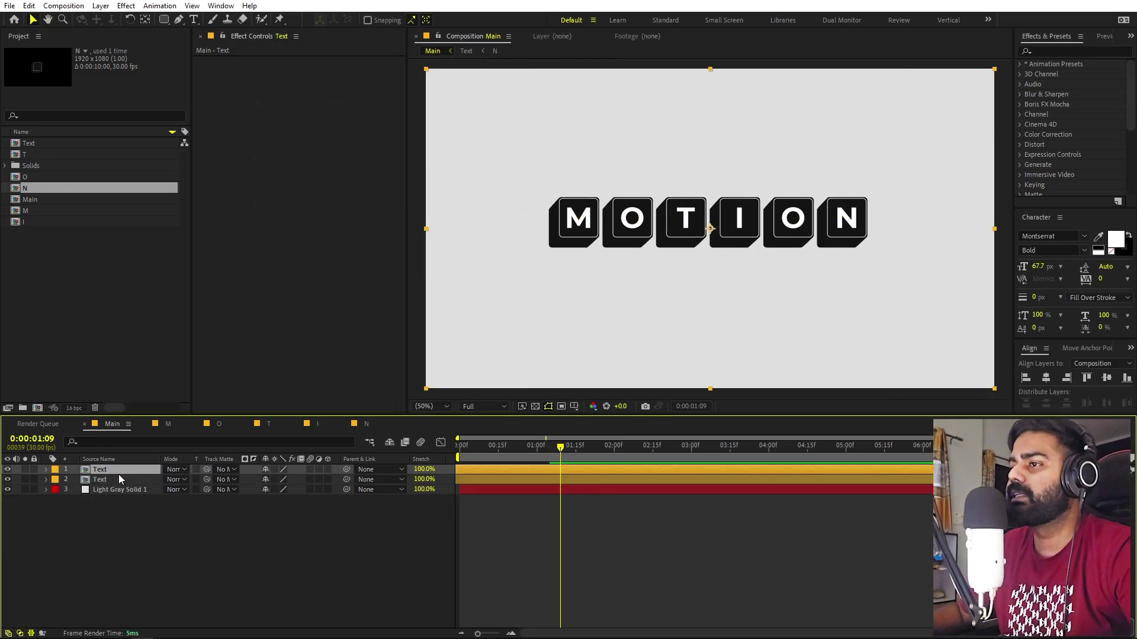
{"action": "left_click", "coordinate": [118, 478]}
{"action": "left_click", "coordinate": [1066, 50]}
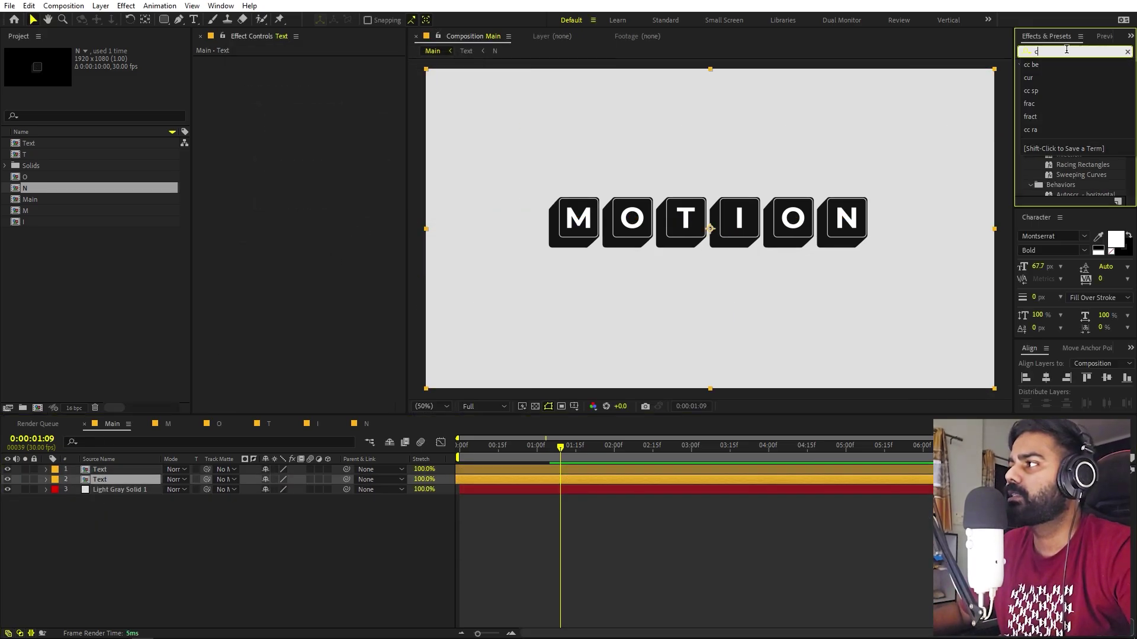
{"action": "type", "text": "cc rad"}
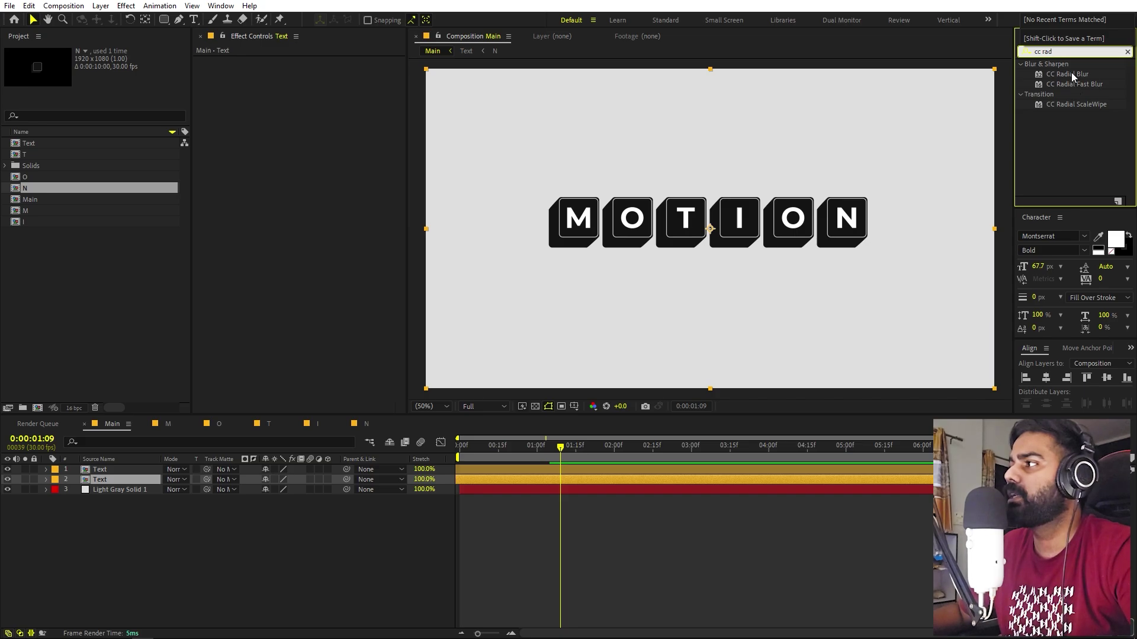
{"action": "left_click_drag", "start_coordinate": [1071, 72], "coordinate": [110, 480]}
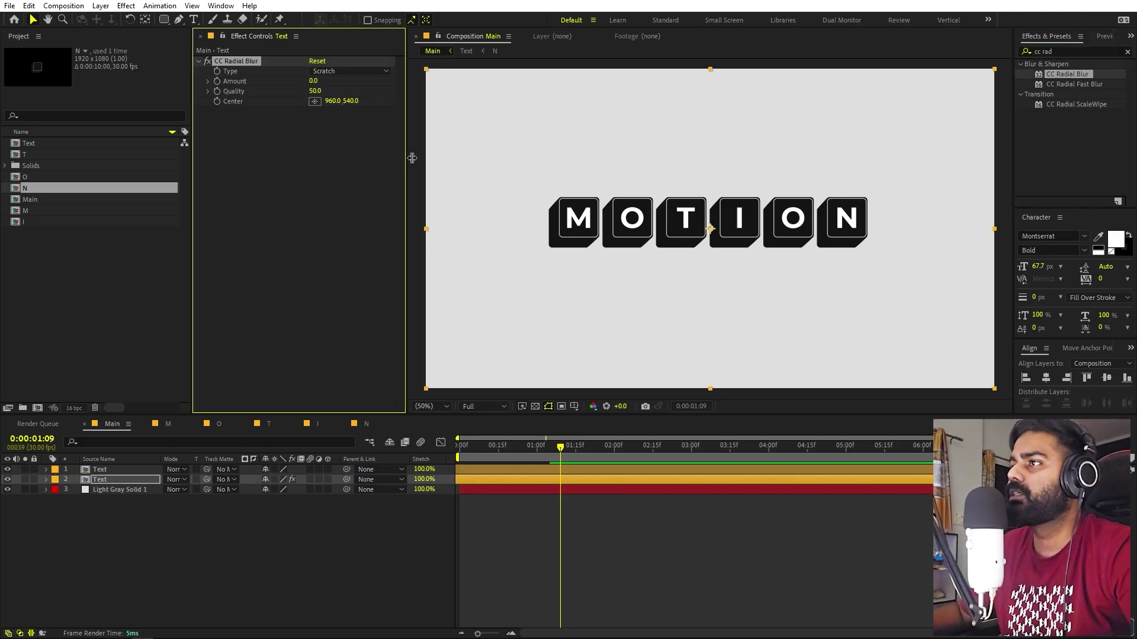
- Set the lower Text layer's CC Radial Blur to Fading Zoom, Amount 23, with its Center at about 2040, -472 outside the frame
{"action": "left_click", "coordinate": [339, 68]}
{"action": "left_click", "coordinate": [320, 92]}
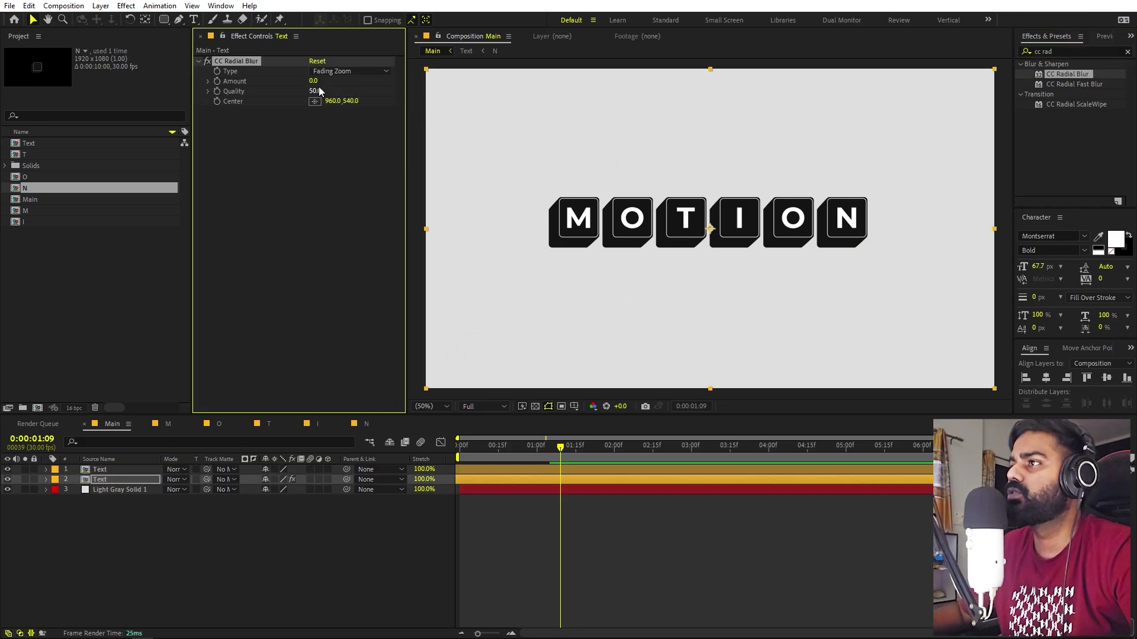
{"action": "left_click_drag", "start_coordinate": [315, 81], "coordinate": [329, 81]}
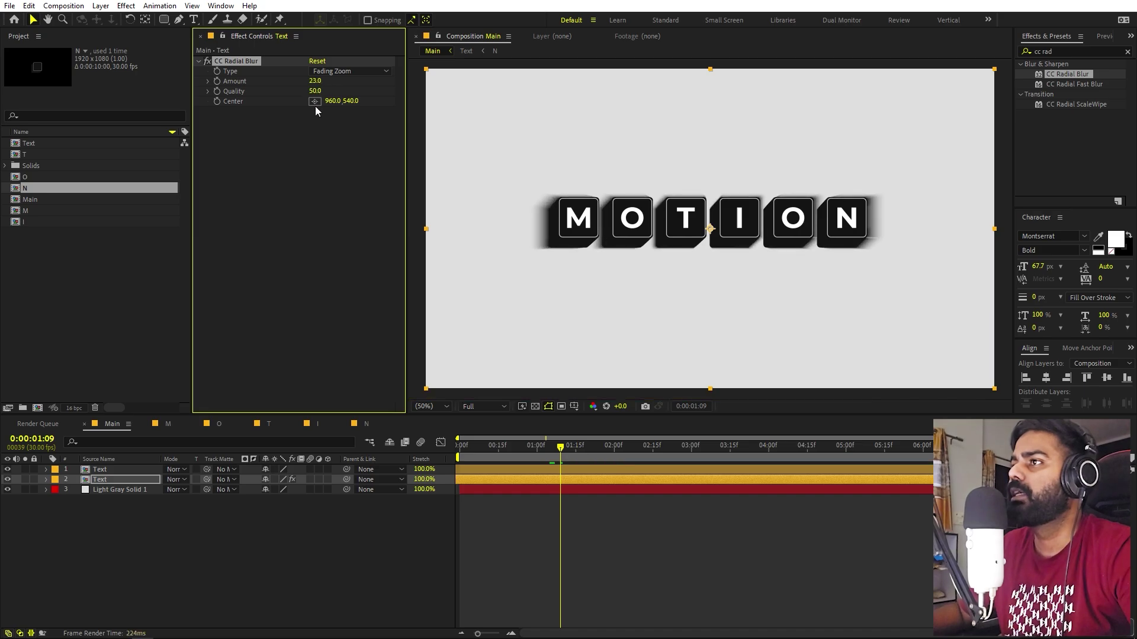
{"action": "scroll", "coordinate": [530, 175], "scroll_direction": "down", "scroll_amount": 3}
{"action": "left_click", "coordinate": [315, 101]}
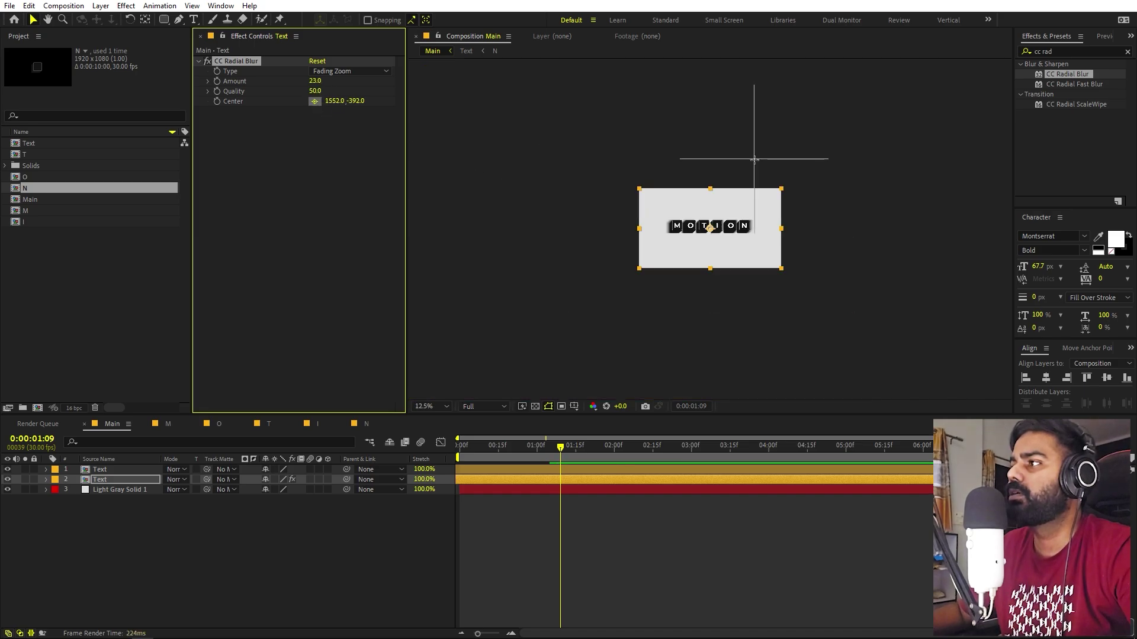
{"action": "left_click", "coordinate": [790, 153]}
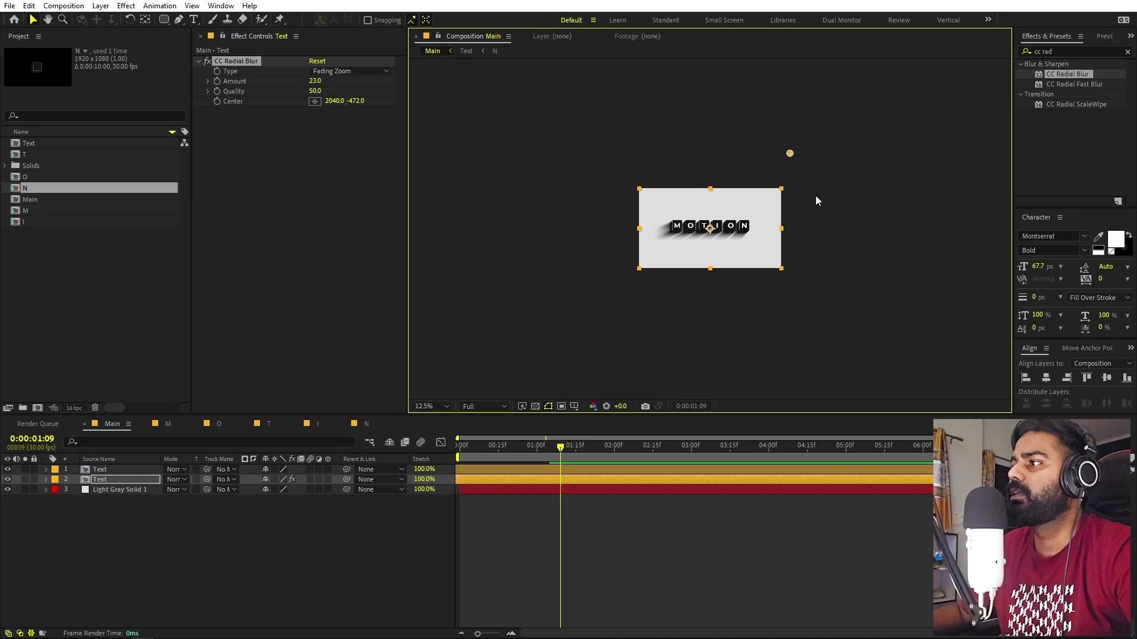
{"action": "key", "text": "period"}
{"action": "left_click", "coordinate": [431, 406]}
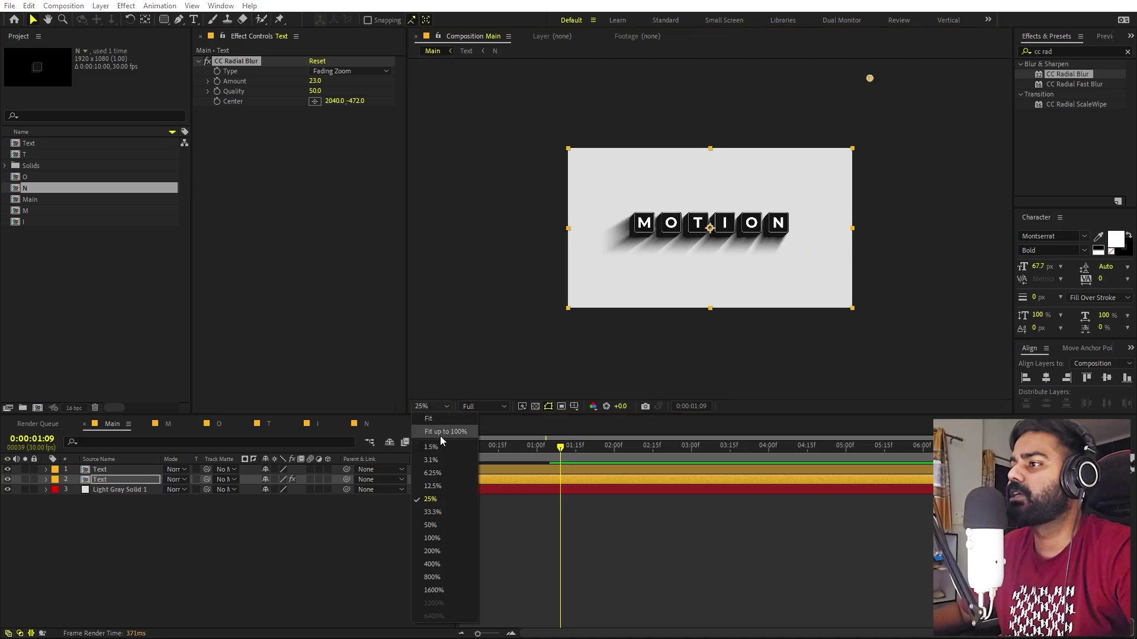
{"action": "left_click", "coordinate": [445, 431]}
- Lower the blurred Text layer's opacity to 33% and preview the animation from the beginning
{"action": "left_click", "coordinate": [116, 480]}
{"action": "key", "text": "t"}
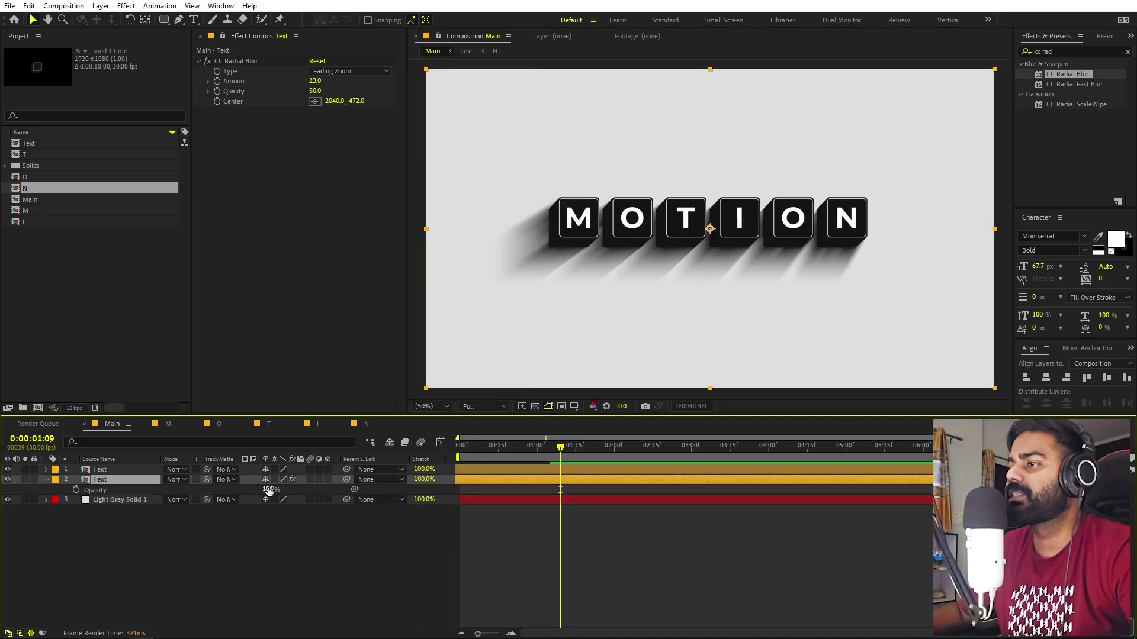
{"action": "left_click_drag", "start_coordinate": [268, 490], "coordinate": [233, 493]}
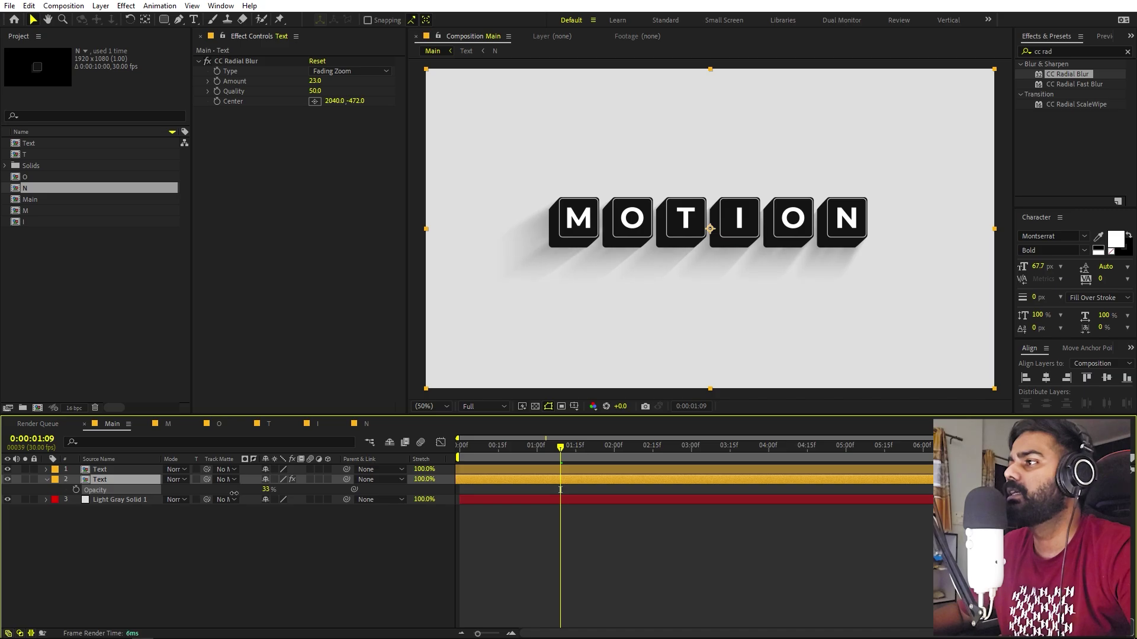
{"action": "key", "text": "F2"}
{"action": "key", "text": "Home"}
{"action": "key", "text": "space"}
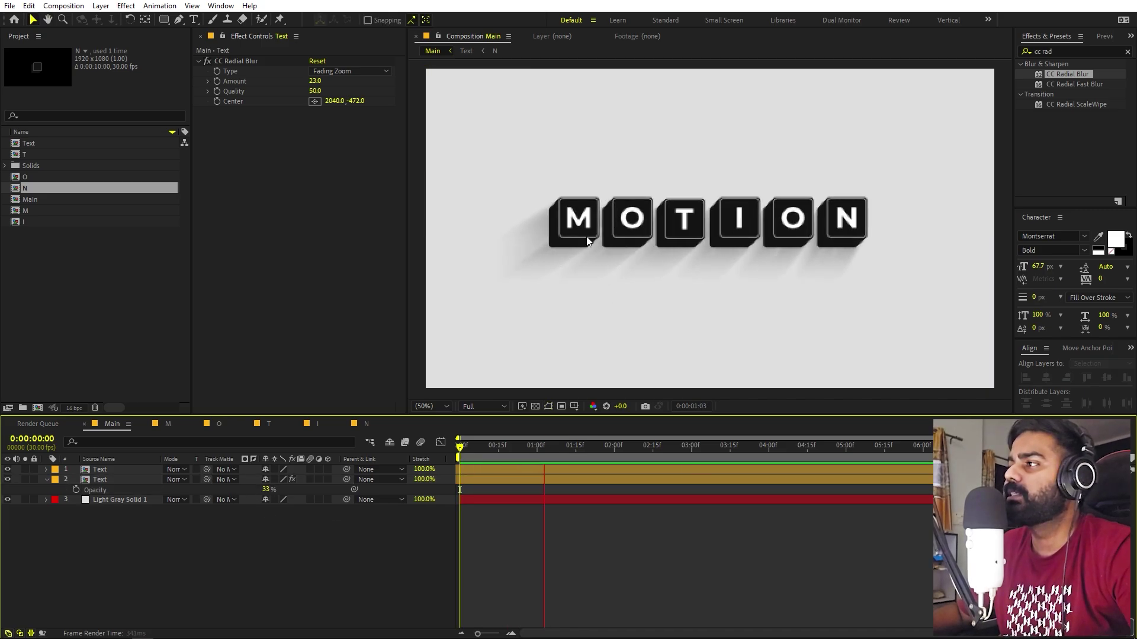
{"action": "key", "text": "space"}
{"action": "left_click_drag", "start_coordinate": [620, 446], "coordinate": [640, 452]}
{"action": "left_click", "coordinate": [637, 453]}
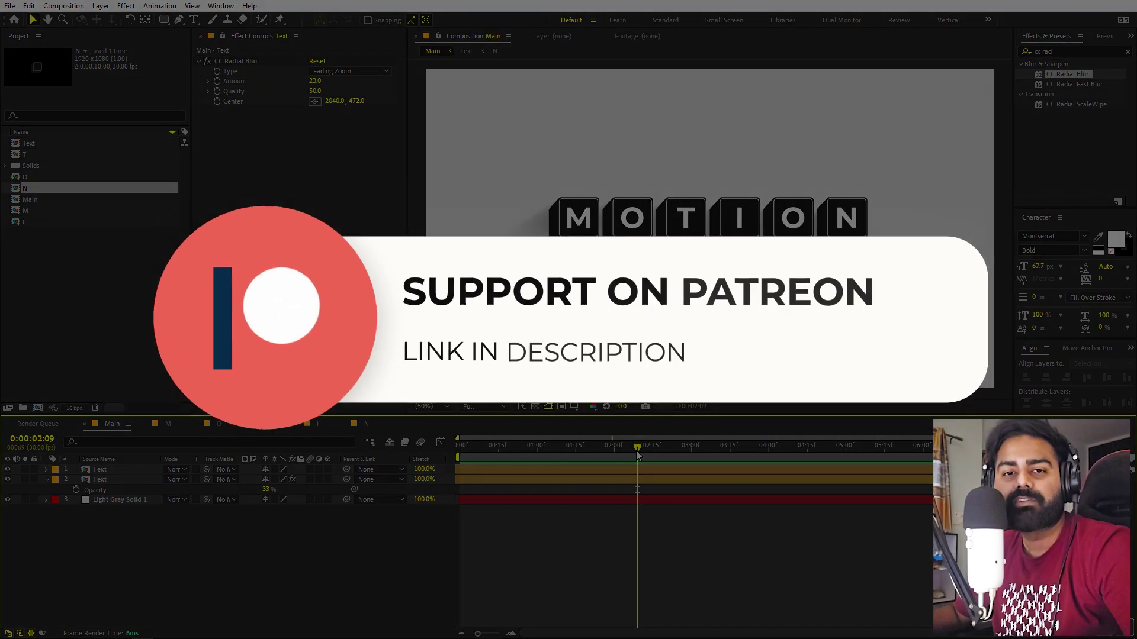